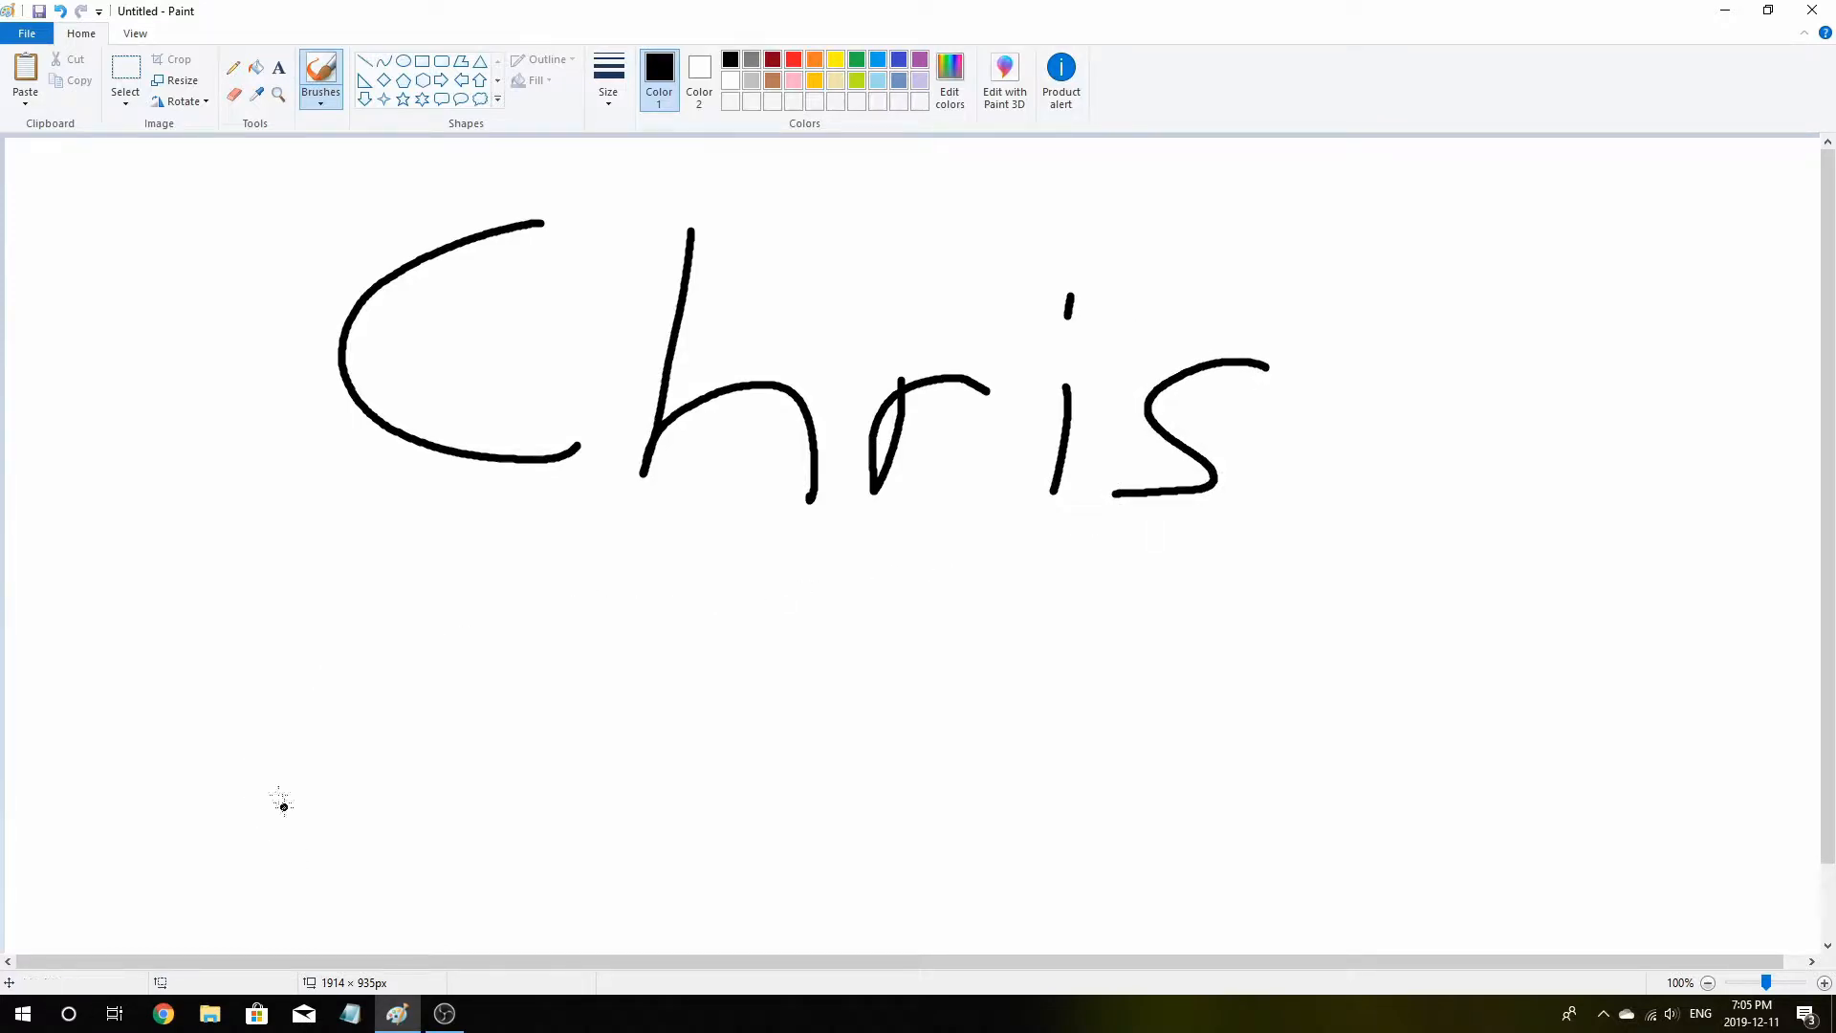
Scribble strokes under the handwritten word Chris, then select the drawing area and delete it
{"action": "mouse_move", "coordinate": [219, 545]}
{"action": "left_mouse_down"}
{"action": "mouse_move", "coordinate": [1106, 503]}
{"action": "mouse_move", "coordinate": [1403, 463]}
{"action": "left_mouse_up"}
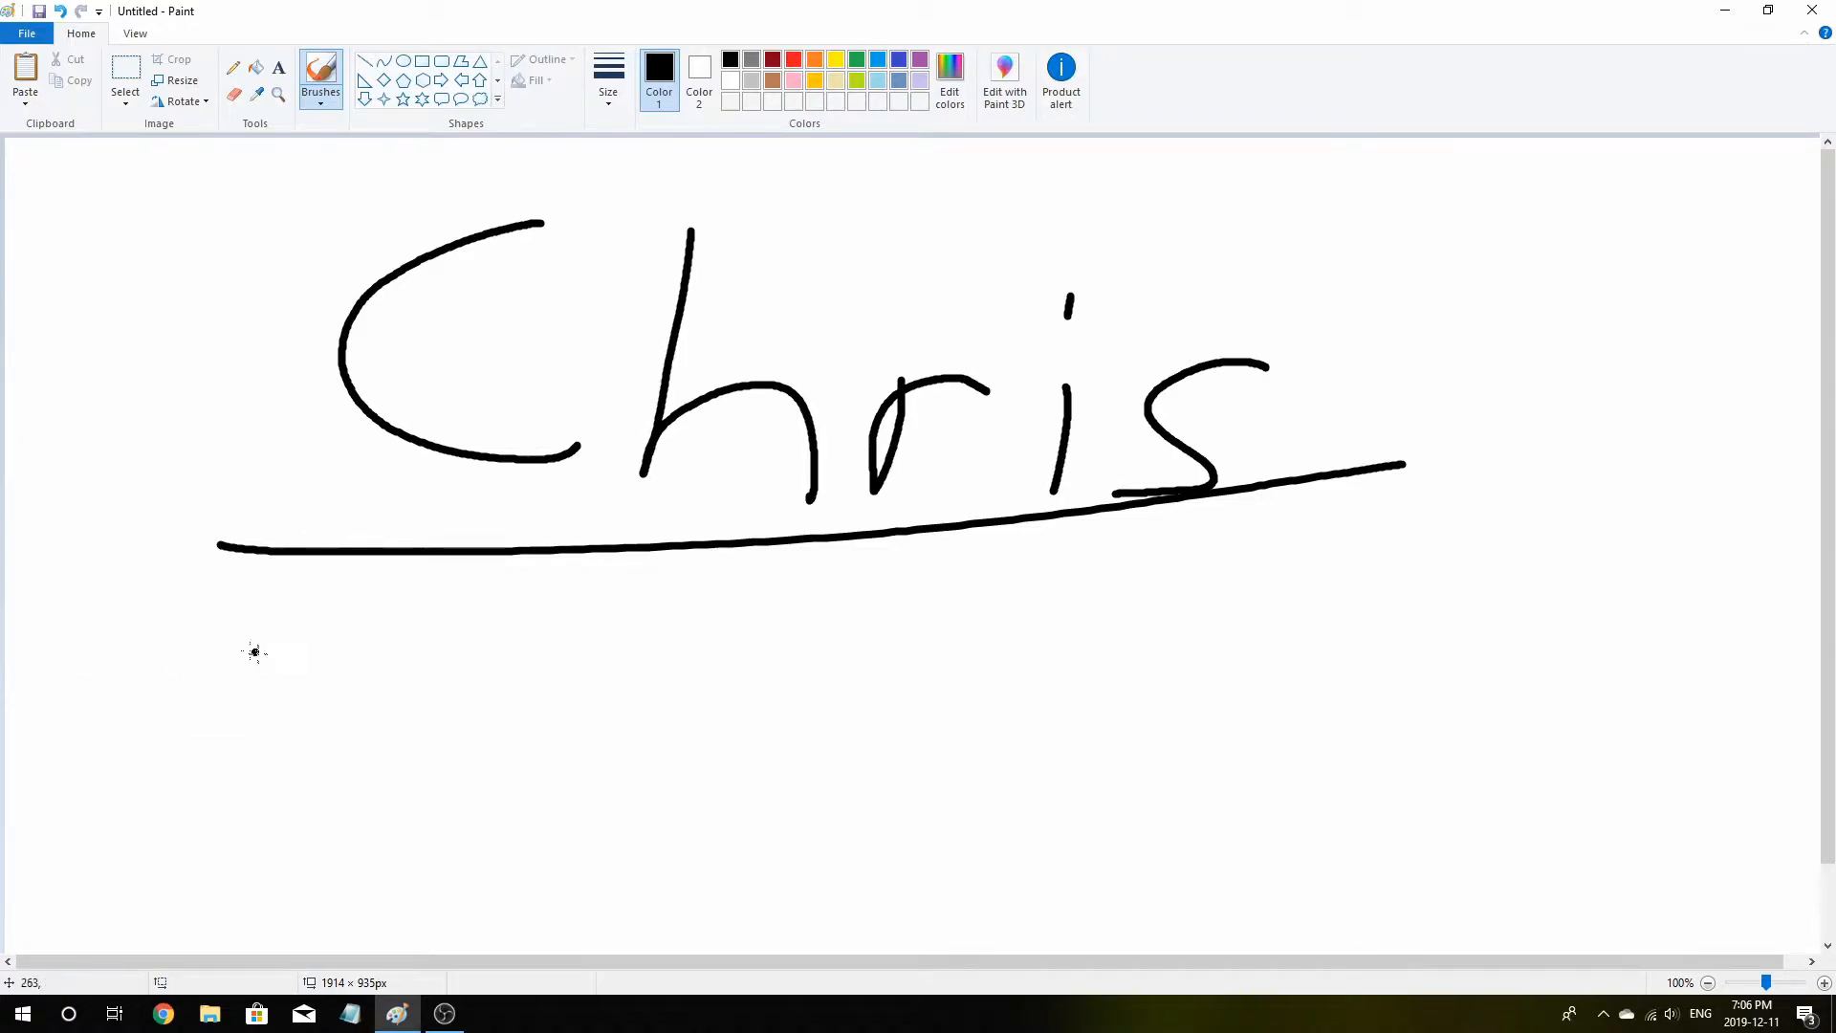
{"action": "mouse_move", "coordinate": [277, 553]}
{"action": "left_mouse_down"}
{"action": "mouse_move", "coordinate": [1161, 449]}
{"action": "mouse_move", "coordinate": [1248, 541]}
{"action": "mouse_move", "coordinate": [805, 521]}
{"action": "left_mouse_up"}
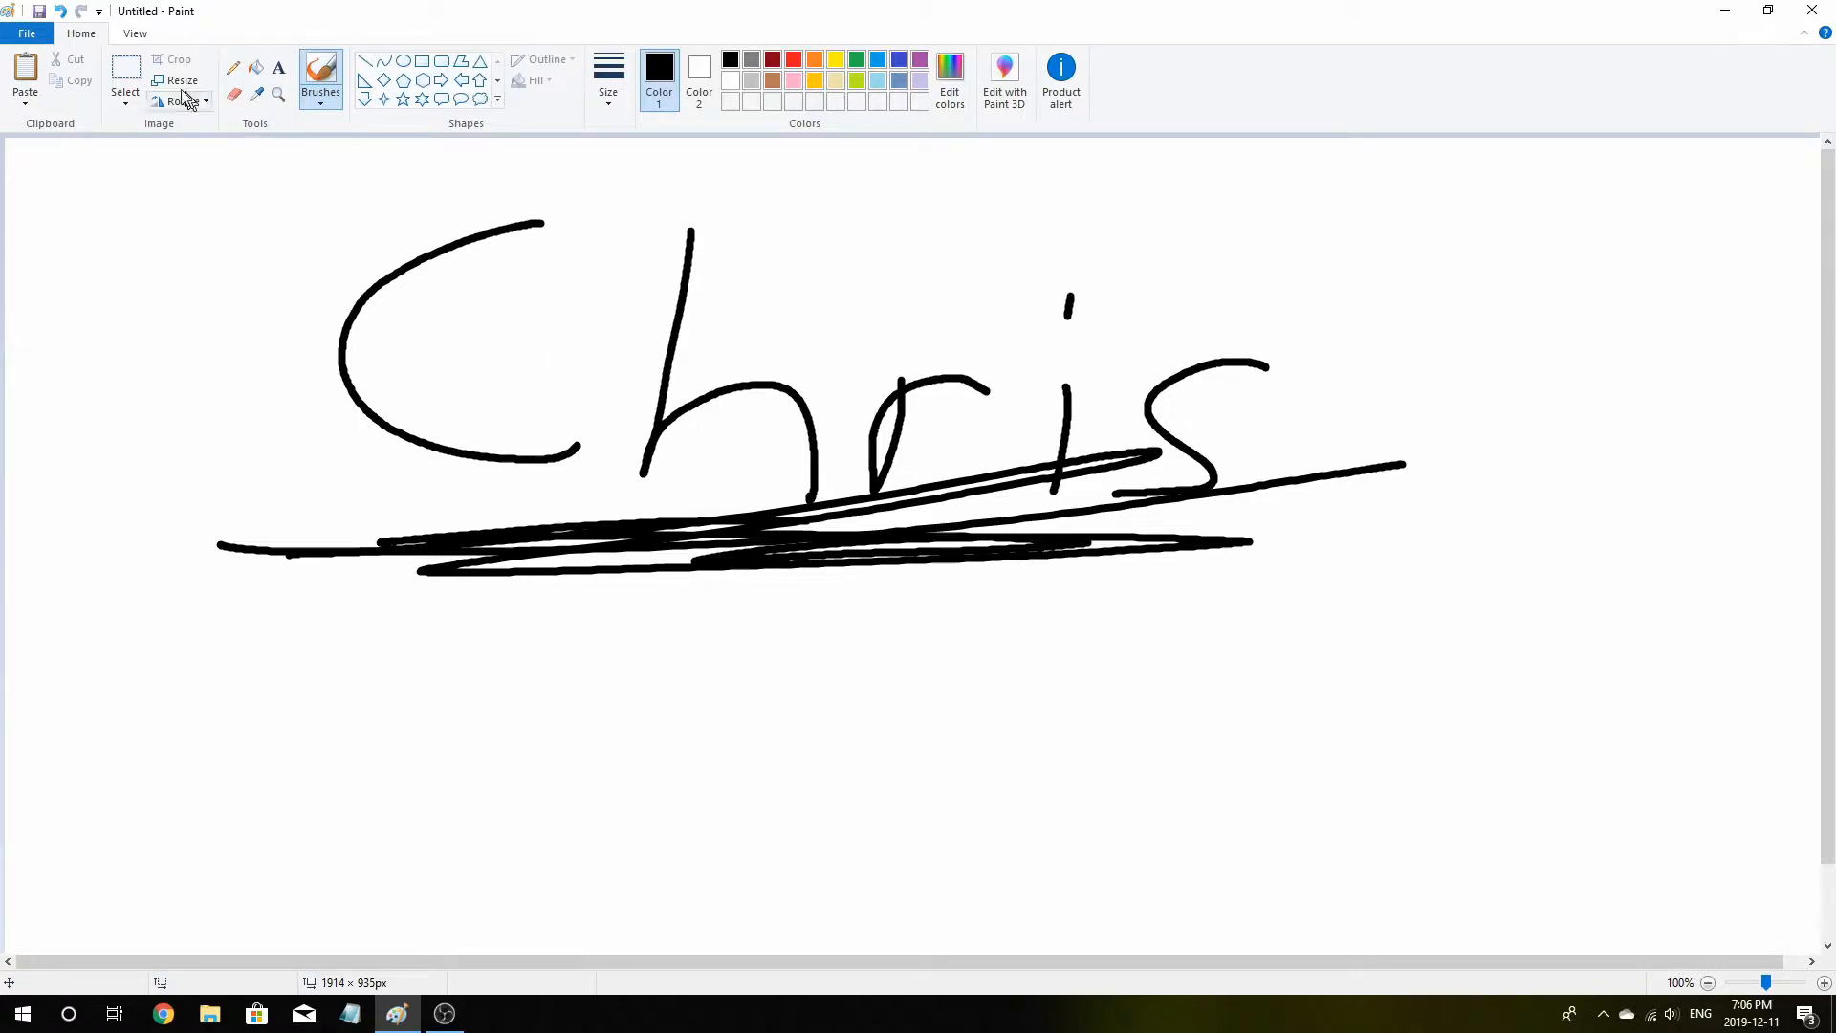
{"action": "left_click", "coordinate": [126, 69]}
{"action": "left_click_drag", "start_coordinate": [127, 159], "coordinate": [1682, 679]}
{"action": "key", "text": "Delete"}
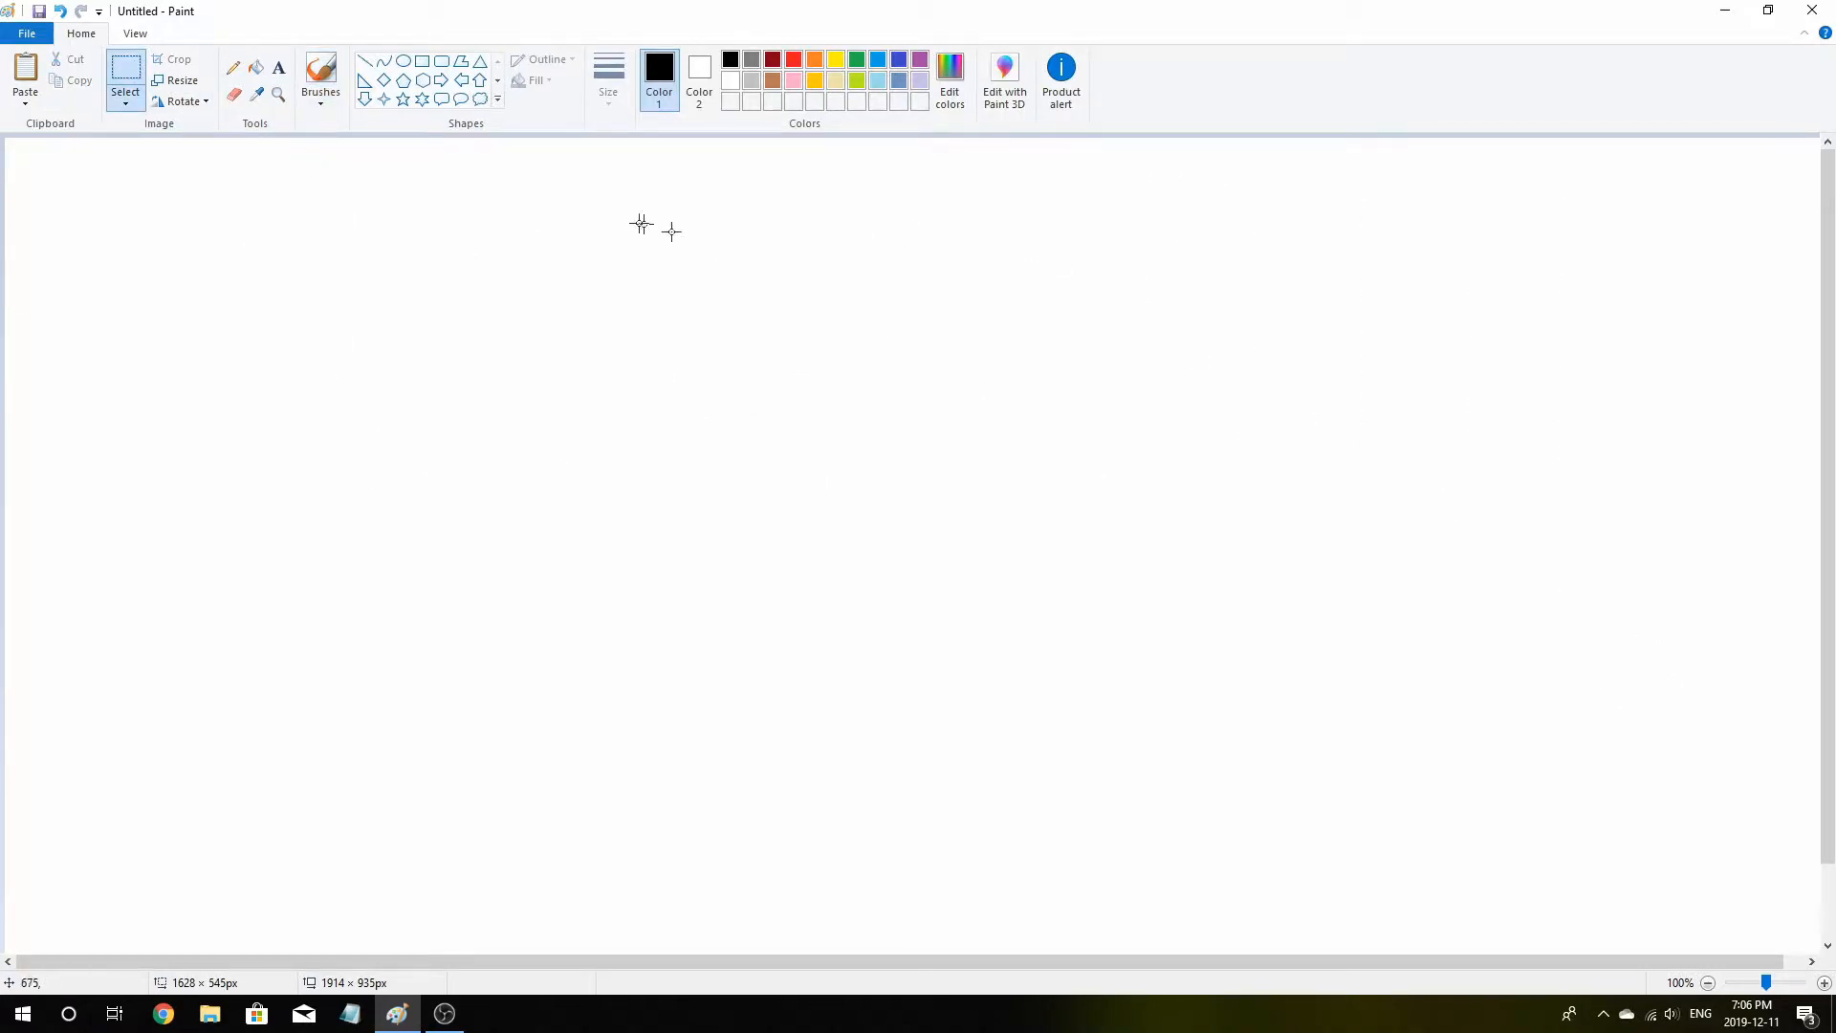
With the brush, draw a large R and a dollar sign with a thick underline beneath it
{"action": "left_click", "coordinate": [321, 76]}
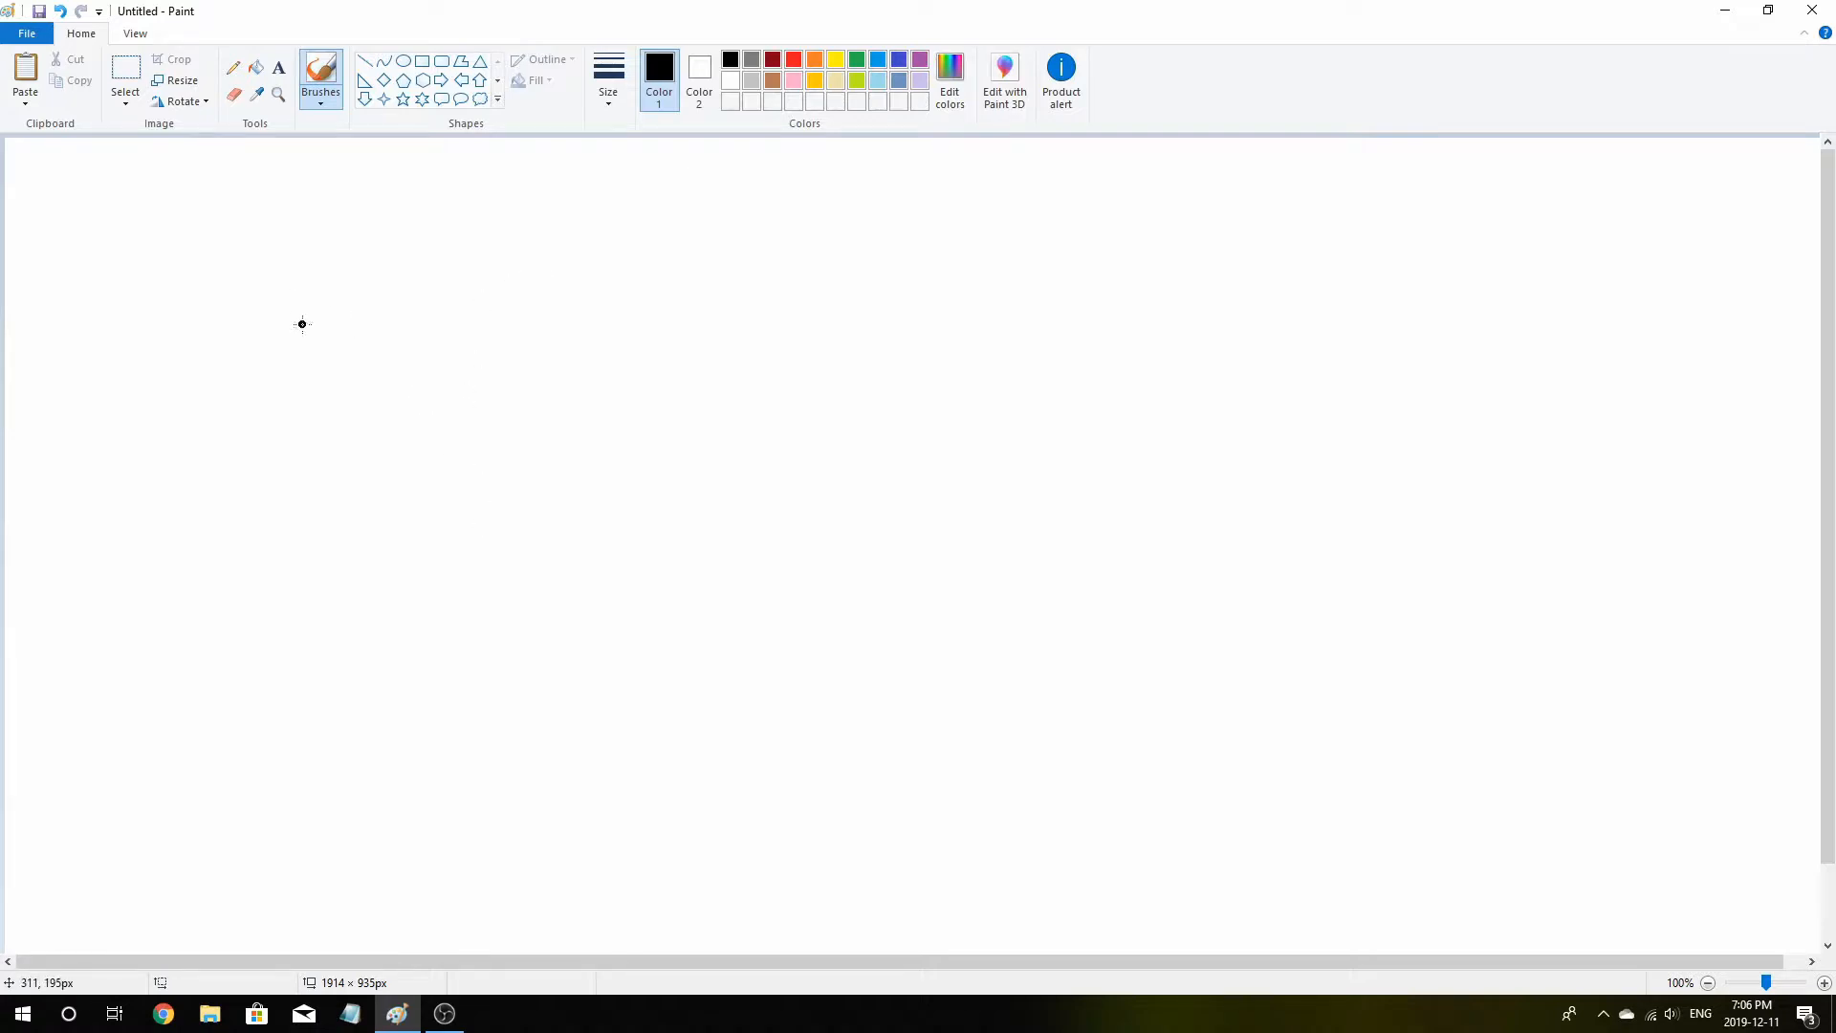
{"action": "mouse_move", "coordinate": [137, 178]}
{"action": "left_mouse_down"}
{"action": "mouse_move", "coordinate": [119, 373]}
{"action": "mouse_move", "coordinate": [134, 283]}
{"action": "mouse_move", "coordinate": [443, 456]}
{"action": "left_mouse_up"}
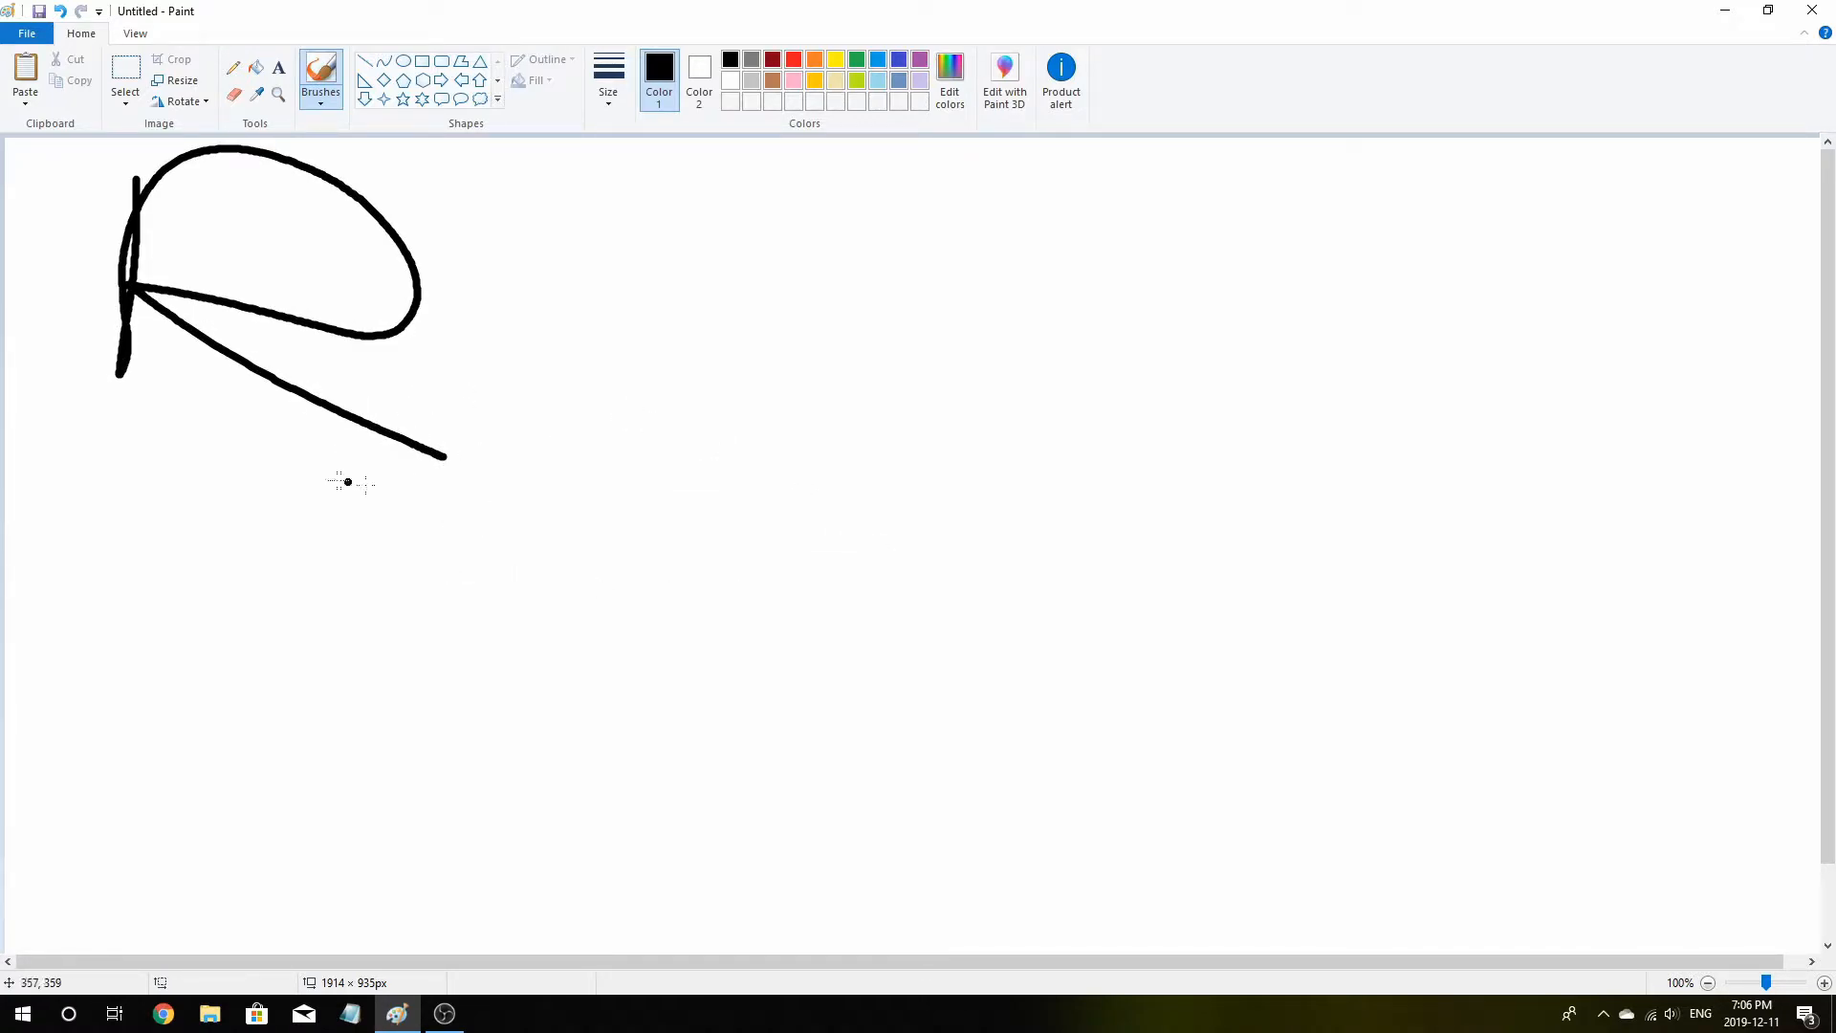
{"action": "left_click_drag", "start_coordinate": [927, 228], "coordinate": [715, 463]}
{"action": "left_click_drag", "start_coordinate": [770, 160], "coordinate": [790, 511]}
{"action": "left_click_drag", "start_coordinate": [868, 144], "coordinate": [899, 525]}
{"action": "mouse_move", "coordinate": [585, 548]}
{"action": "left_mouse_down"}
{"action": "mouse_move", "coordinate": [1099, 554]}
{"action": "mouse_move", "coordinate": [666, 519]}
{"action": "left_mouse_up"}
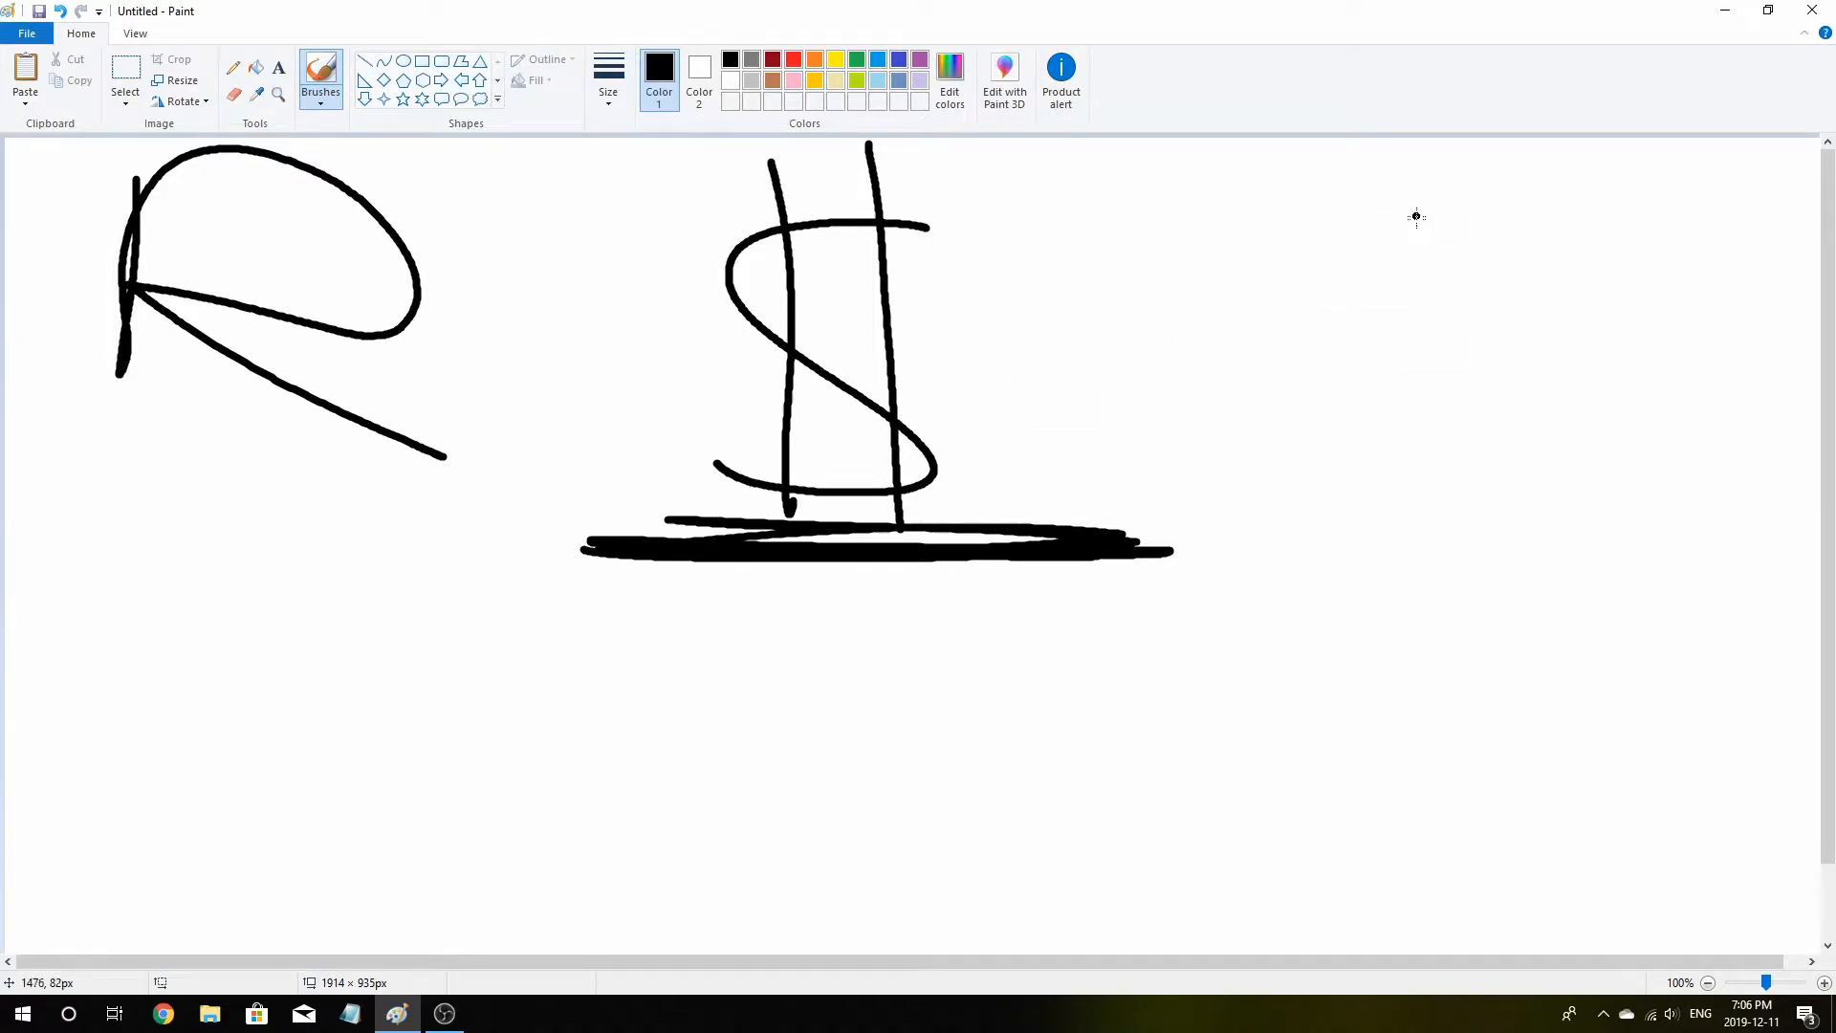
Sketch a small plot on the right: axes with scattered dots and a trend line between wavy lines
{"action": "mouse_move", "coordinate": [1296, 225]}
{"action": "left_mouse_down"}
{"action": "mouse_move", "coordinate": [1561, 237]}
{"action": "mouse_move", "coordinate": [1718, 218]}
{"action": "left_mouse_up"}
{"action": "mouse_move", "coordinate": [1359, 289]}
{"action": "left_mouse_down"}
{"action": "mouse_move", "coordinate": [1349, 445]}
{"action": "mouse_move", "coordinate": [1651, 450]}
{"action": "left_mouse_up"}
{"action": "left_click_drag", "start_coordinate": [1365, 396], "coordinate": [1525, 315]}
{"action": "left_click", "coordinate": [1422, 313]}
{"action": "left_click", "coordinate": [1507, 370]}
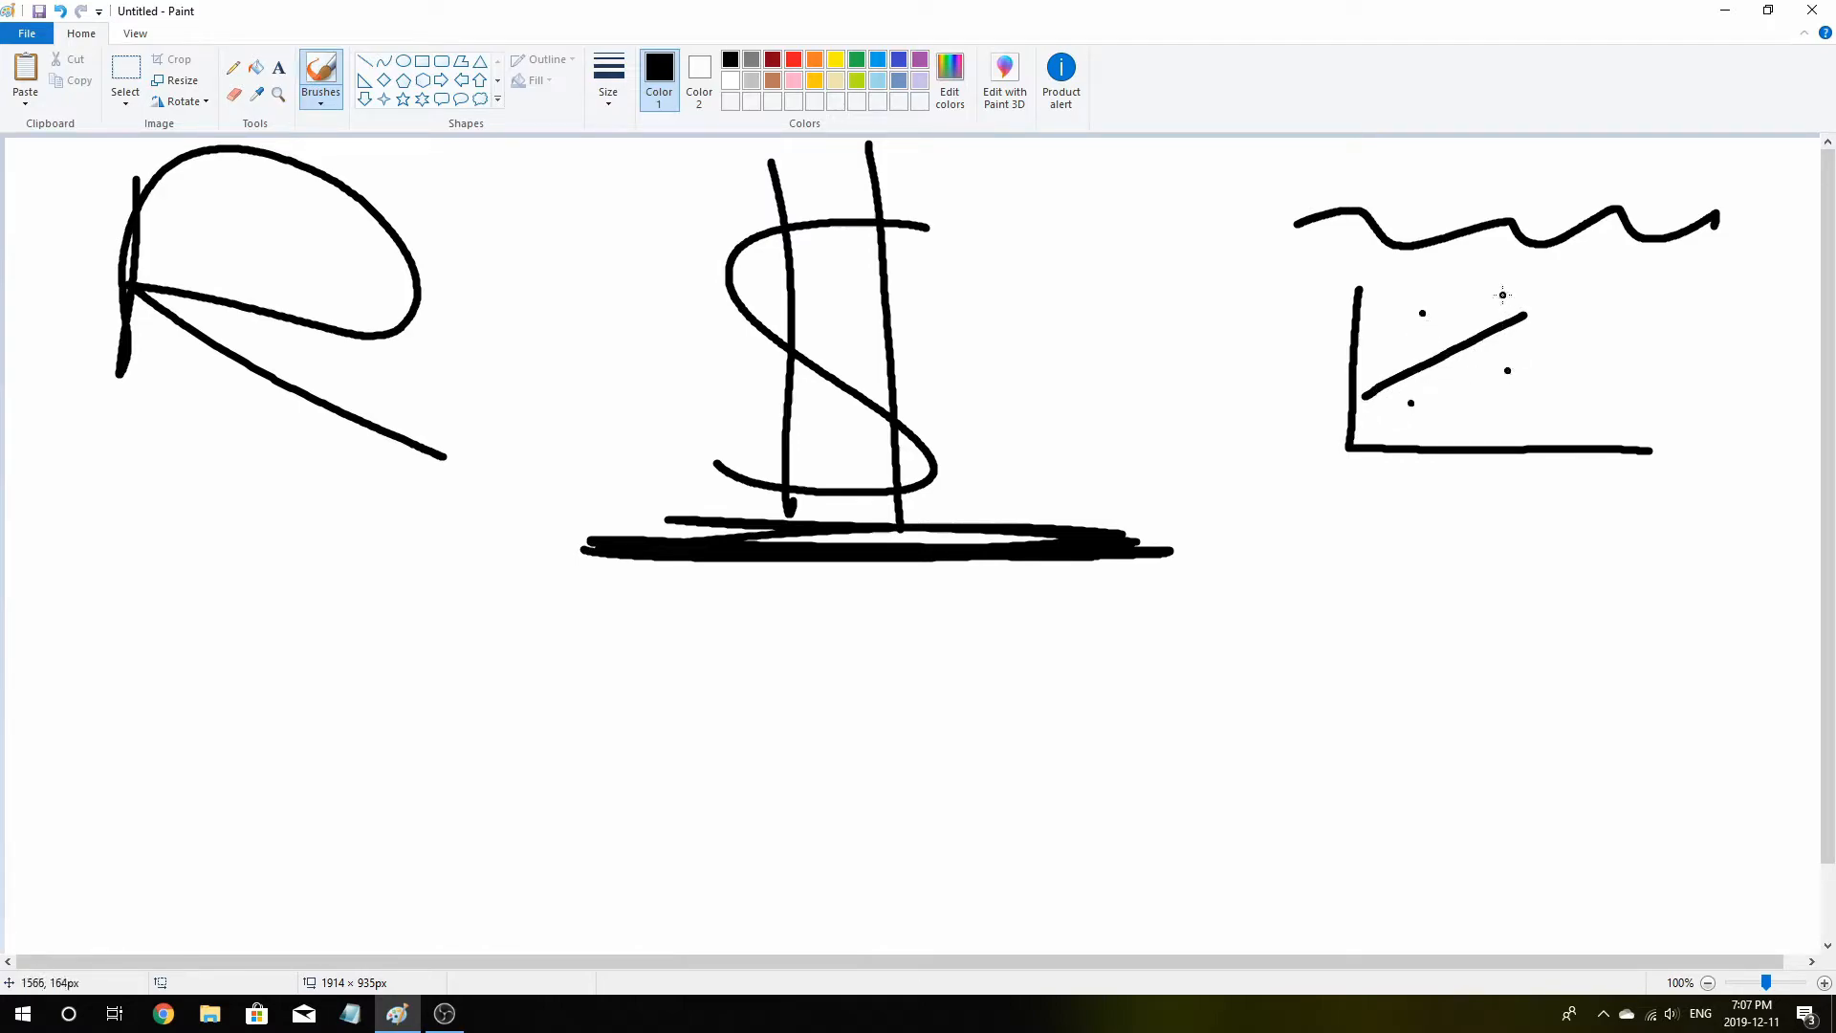
{"action": "left_click_drag", "start_coordinate": [1354, 268], "coordinate": [1614, 274]}
{"action": "mouse_move", "coordinate": [1317, 541]}
{"action": "left_mouse_down"}
{"action": "mouse_move", "coordinate": [1408, 573]}
{"action": "mouse_move", "coordinate": [1683, 552]}
{"action": "left_mouse_up"}
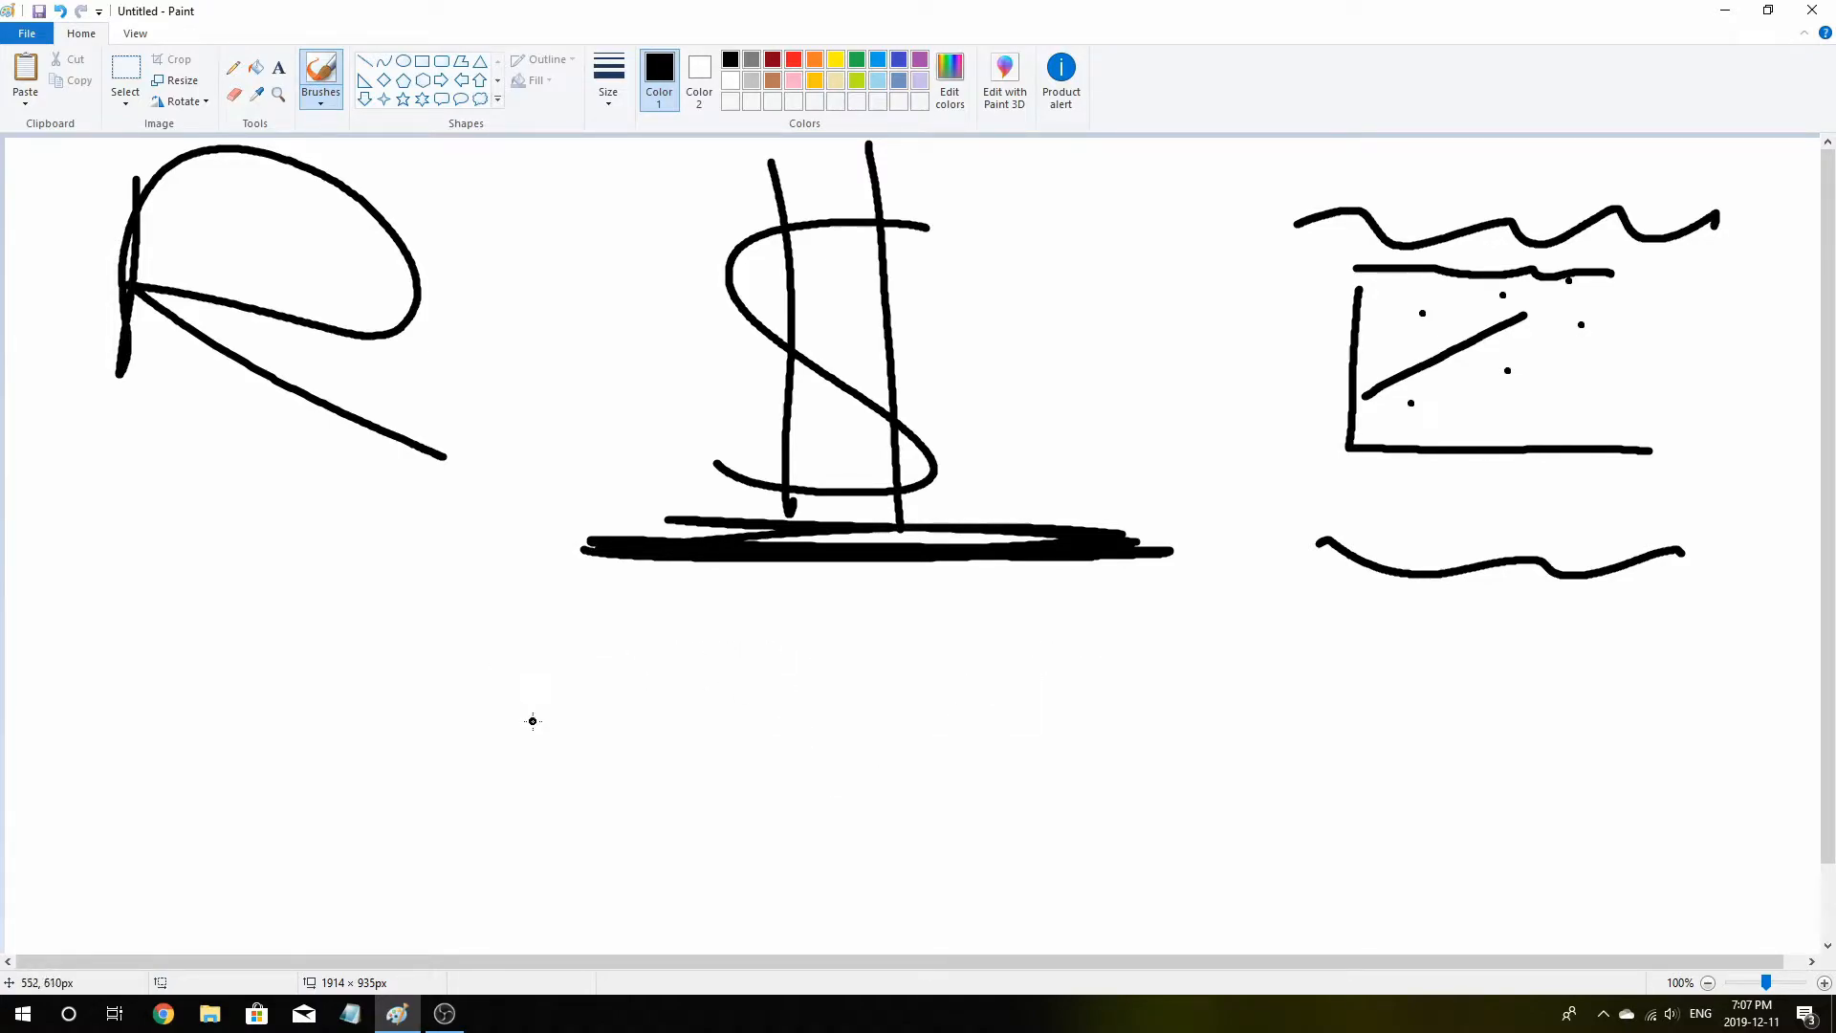
Write Plot( ) below the dollar sign, underline it, and draw an arrow to the plot sketch
{"action": "mouse_move", "coordinate": [531, 729]}
{"action": "left_mouse_down"}
{"action": "mouse_move", "coordinate": [615, 666]}
{"action": "mouse_move", "coordinate": [550, 676]}
{"action": "left_mouse_up"}
{"action": "mouse_move", "coordinate": [663, 634]}
{"action": "left_mouse_down"}
{"action": "mouse_move", "coordinate": [629, 713]}
{"action": "mouse_move", "coordinate": [713, 707]}
{"action": "mouse_move", "coordinate": [703, 682]}
{"action": "left_mouse_up"}
{"action": "mouse_move", "coordinate": [786, 635]}
{"action": "left_mouse_down"}
{"action": "mouse_move", "coordinate": [755, 748]}
{"action": "mouse_move", "coordinate": [863, 681]}
{"action": "left_mouse_up"}
{"action": "left_click_drag", "start_coordinate": [923, 632], "coordinate": [920, 752]}
{"action": "left_click_drag", "start_coordinate": [1030, 628], "coordinate": [1016, 782]}
{"action": "mouse_move", "coordinate": [1115, 703]}
{"action": "left_mouse_down"}
{"action": "mouse_move", "coordinate": [1282, 387]}
{"action": "mouse_move", "coordinate": [1295, 415]}
{"action": "left_mouse_up"}
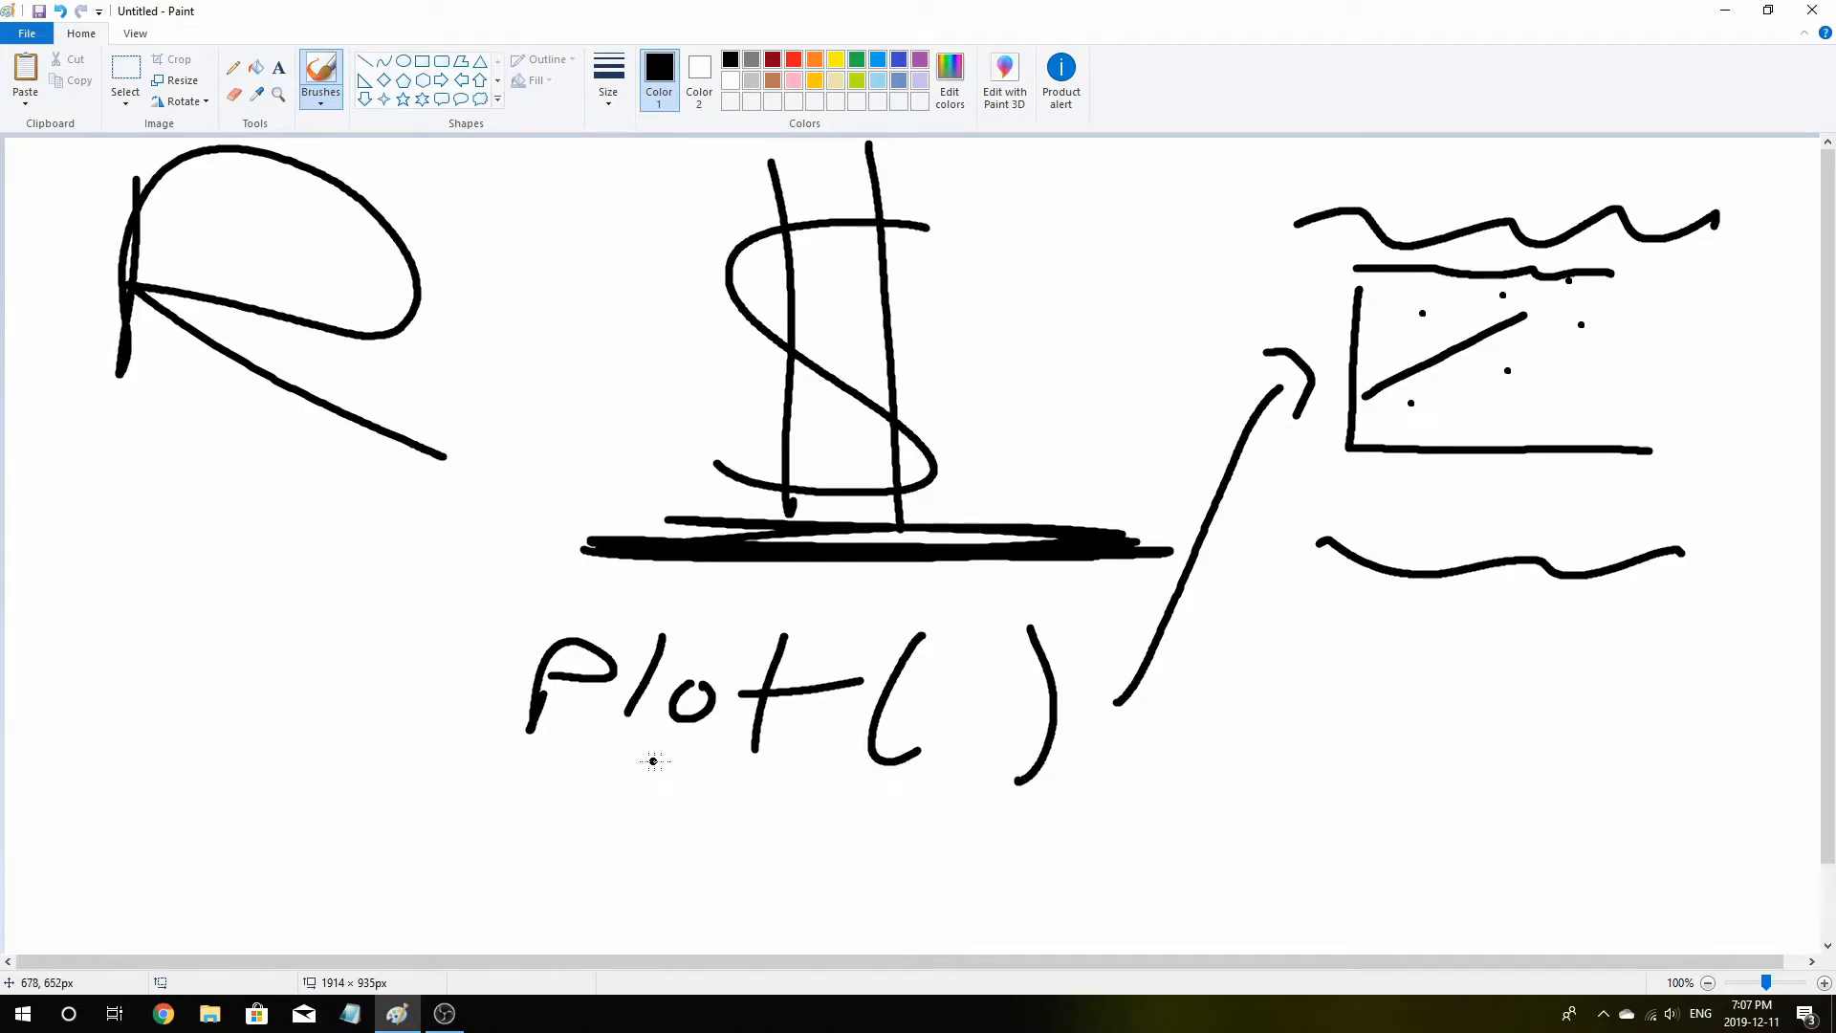
{"action": "left_click_drag", "start_coordinate": [502, 801], "coordinate": [1116, 770]}
{"action": "left_click", "coordinate": [822, 566]}
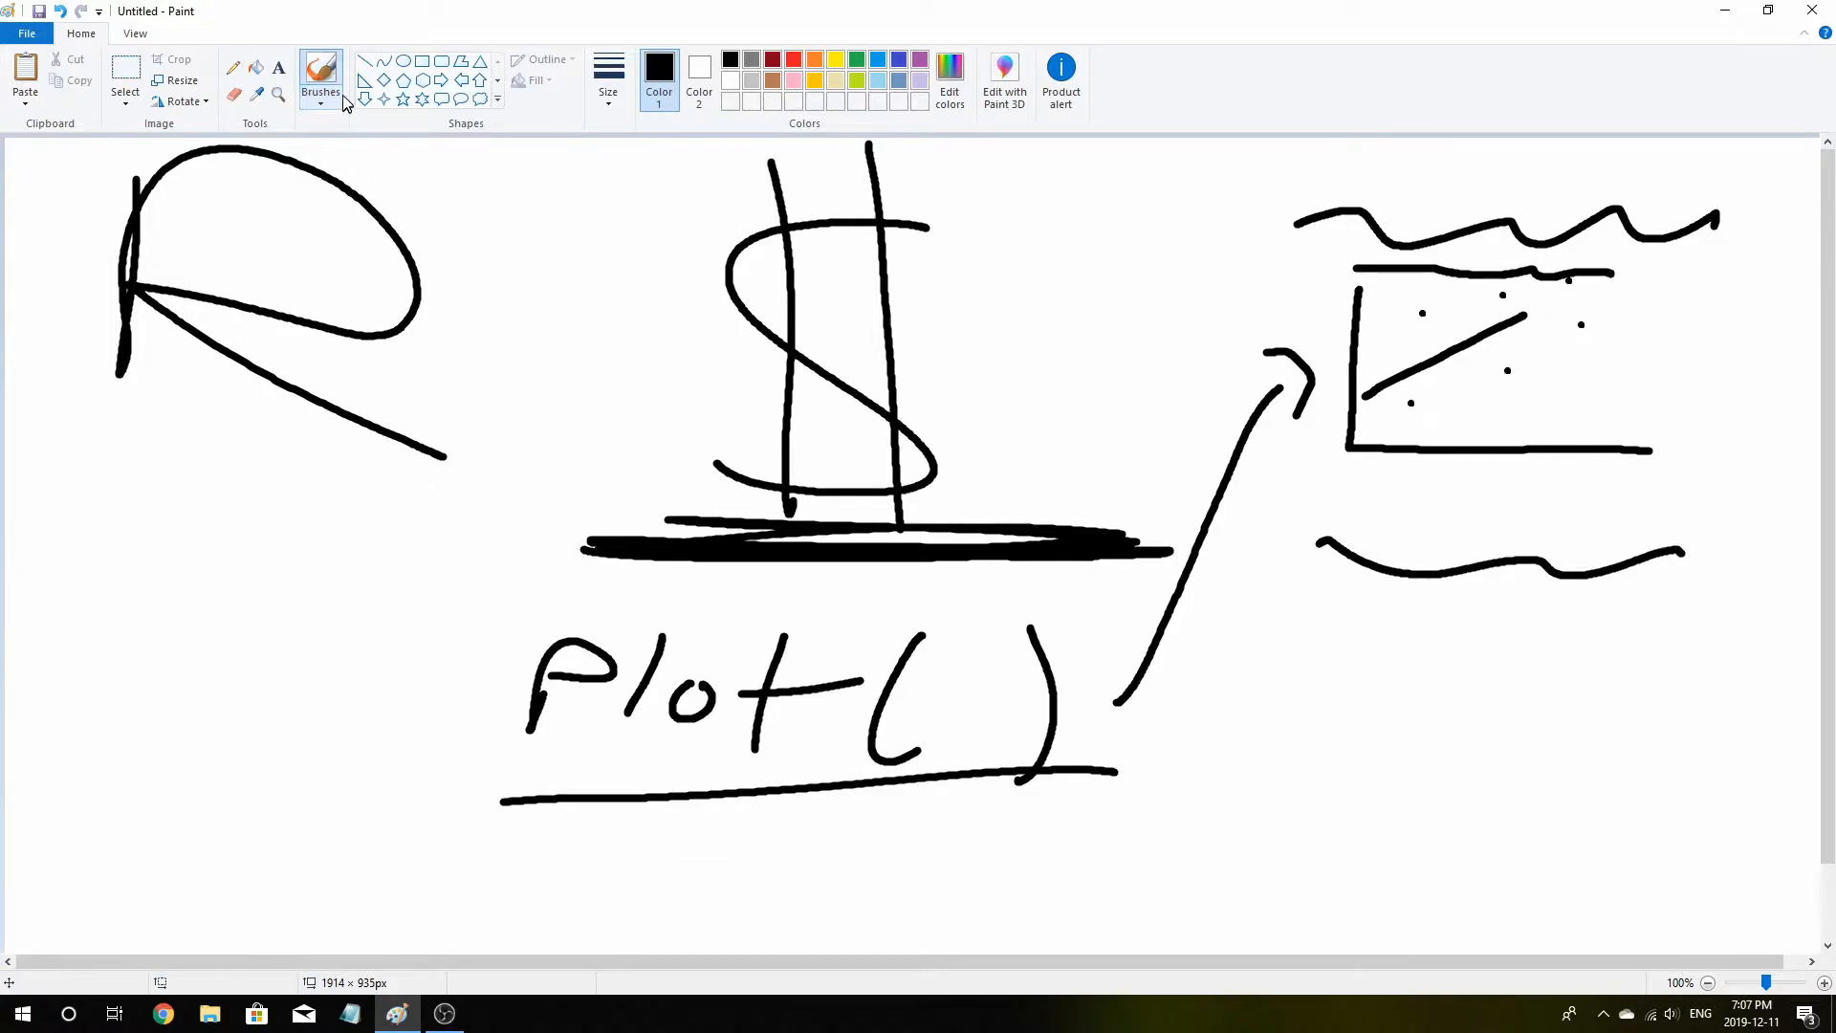
Select the entire drawing, delete it, and return to the brush
{"action": "left_click", "coordinate": [126, 72]}
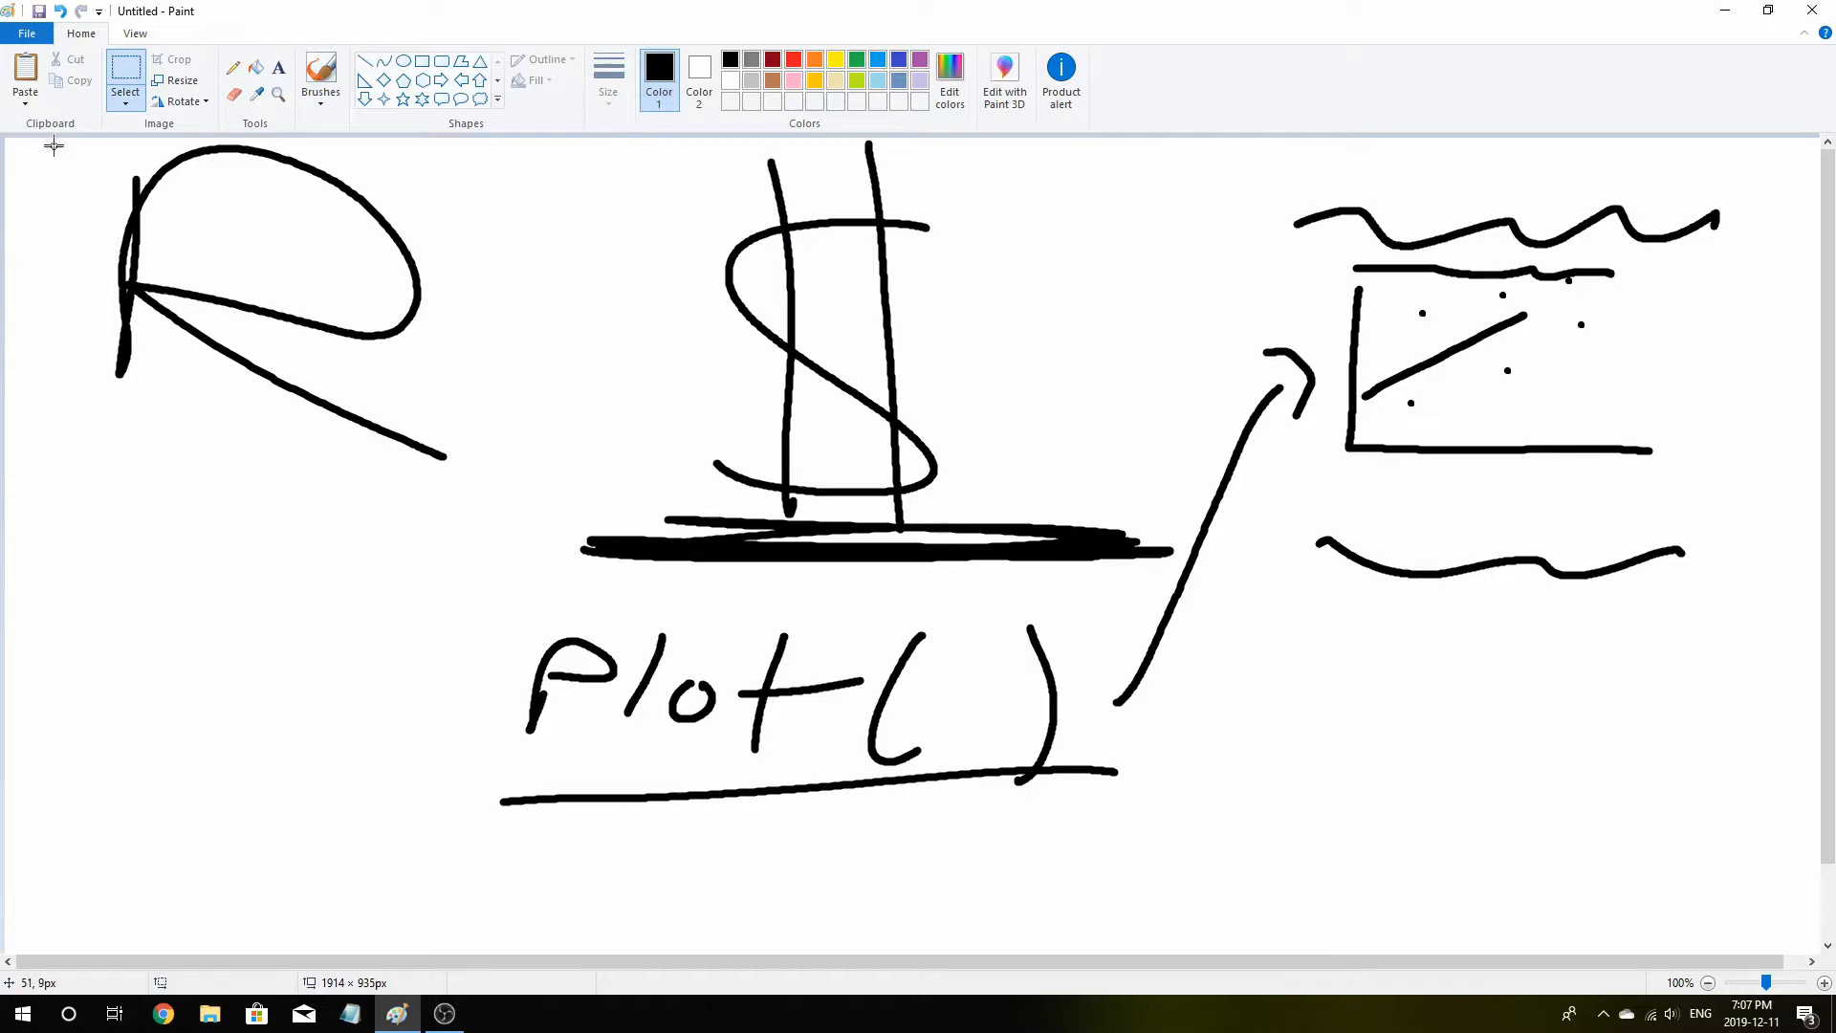
{"action": "left_click_drag", "start_coordinate": [43, 142], "coordinate": [1806, 848]}
{"action": "key", "text": "Delete"}
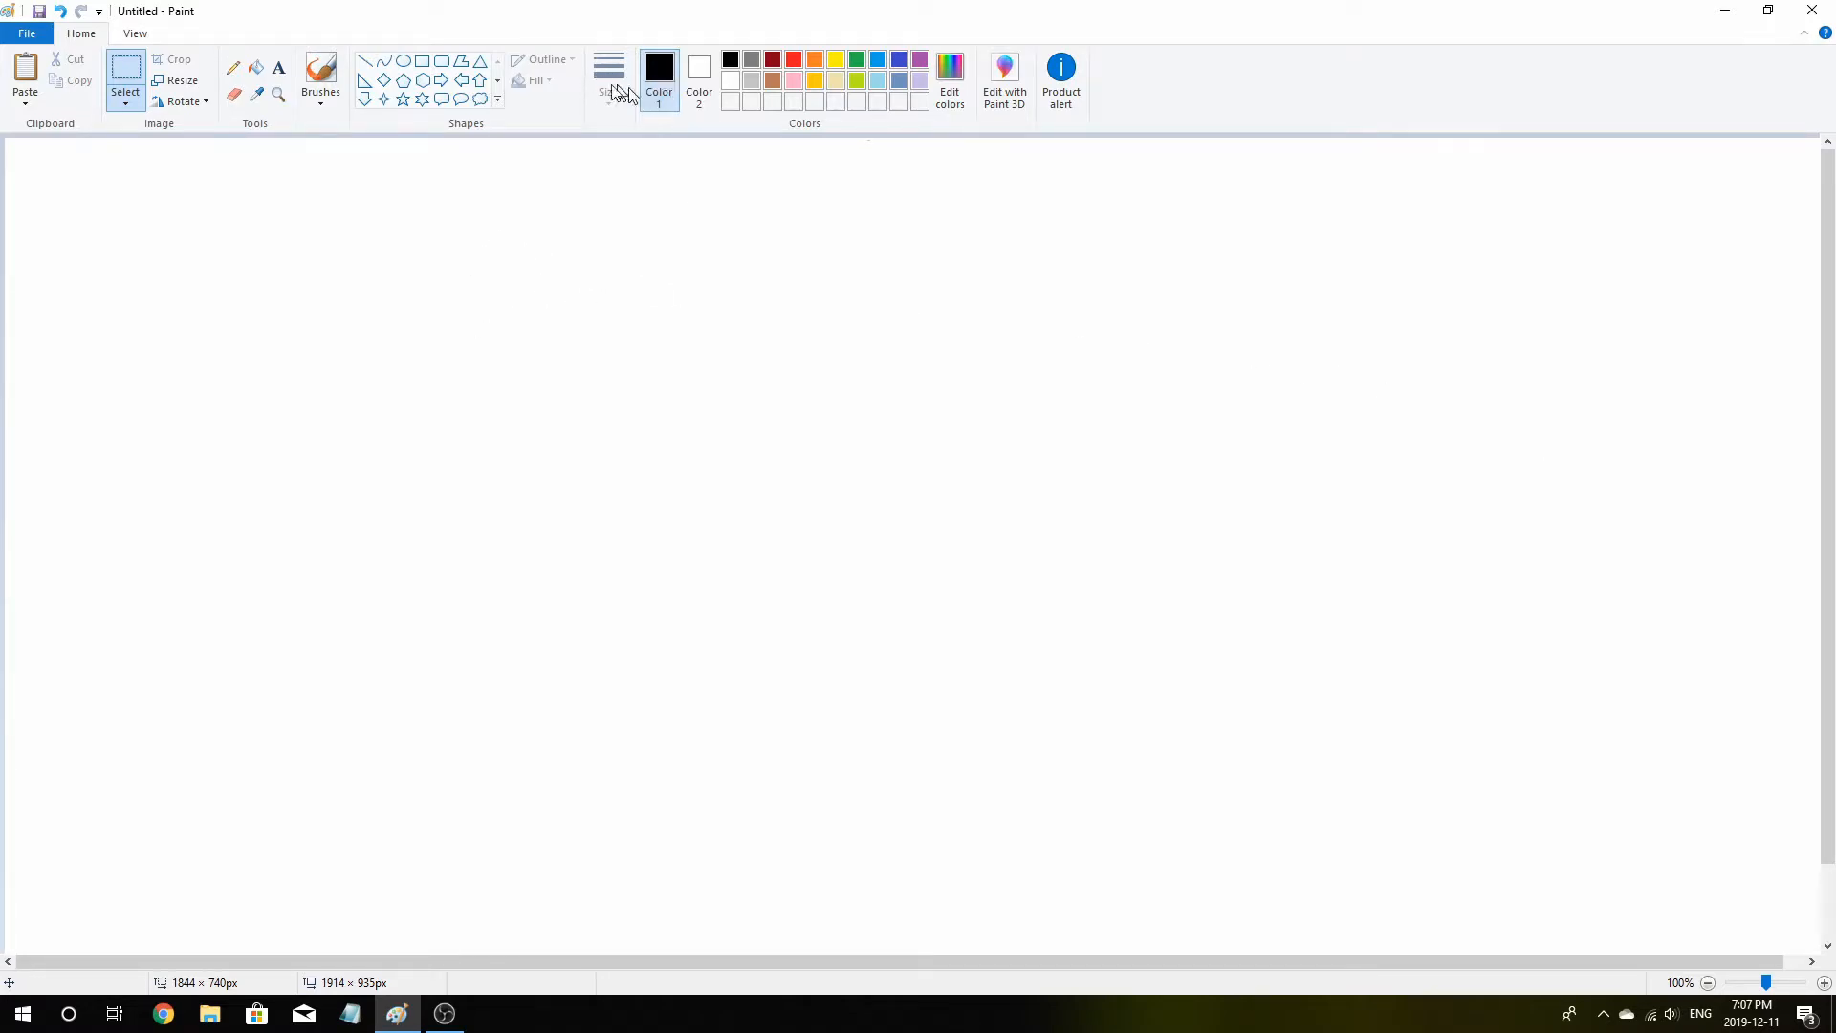
{"action": "left_click", "coordinate": [320, 73]}
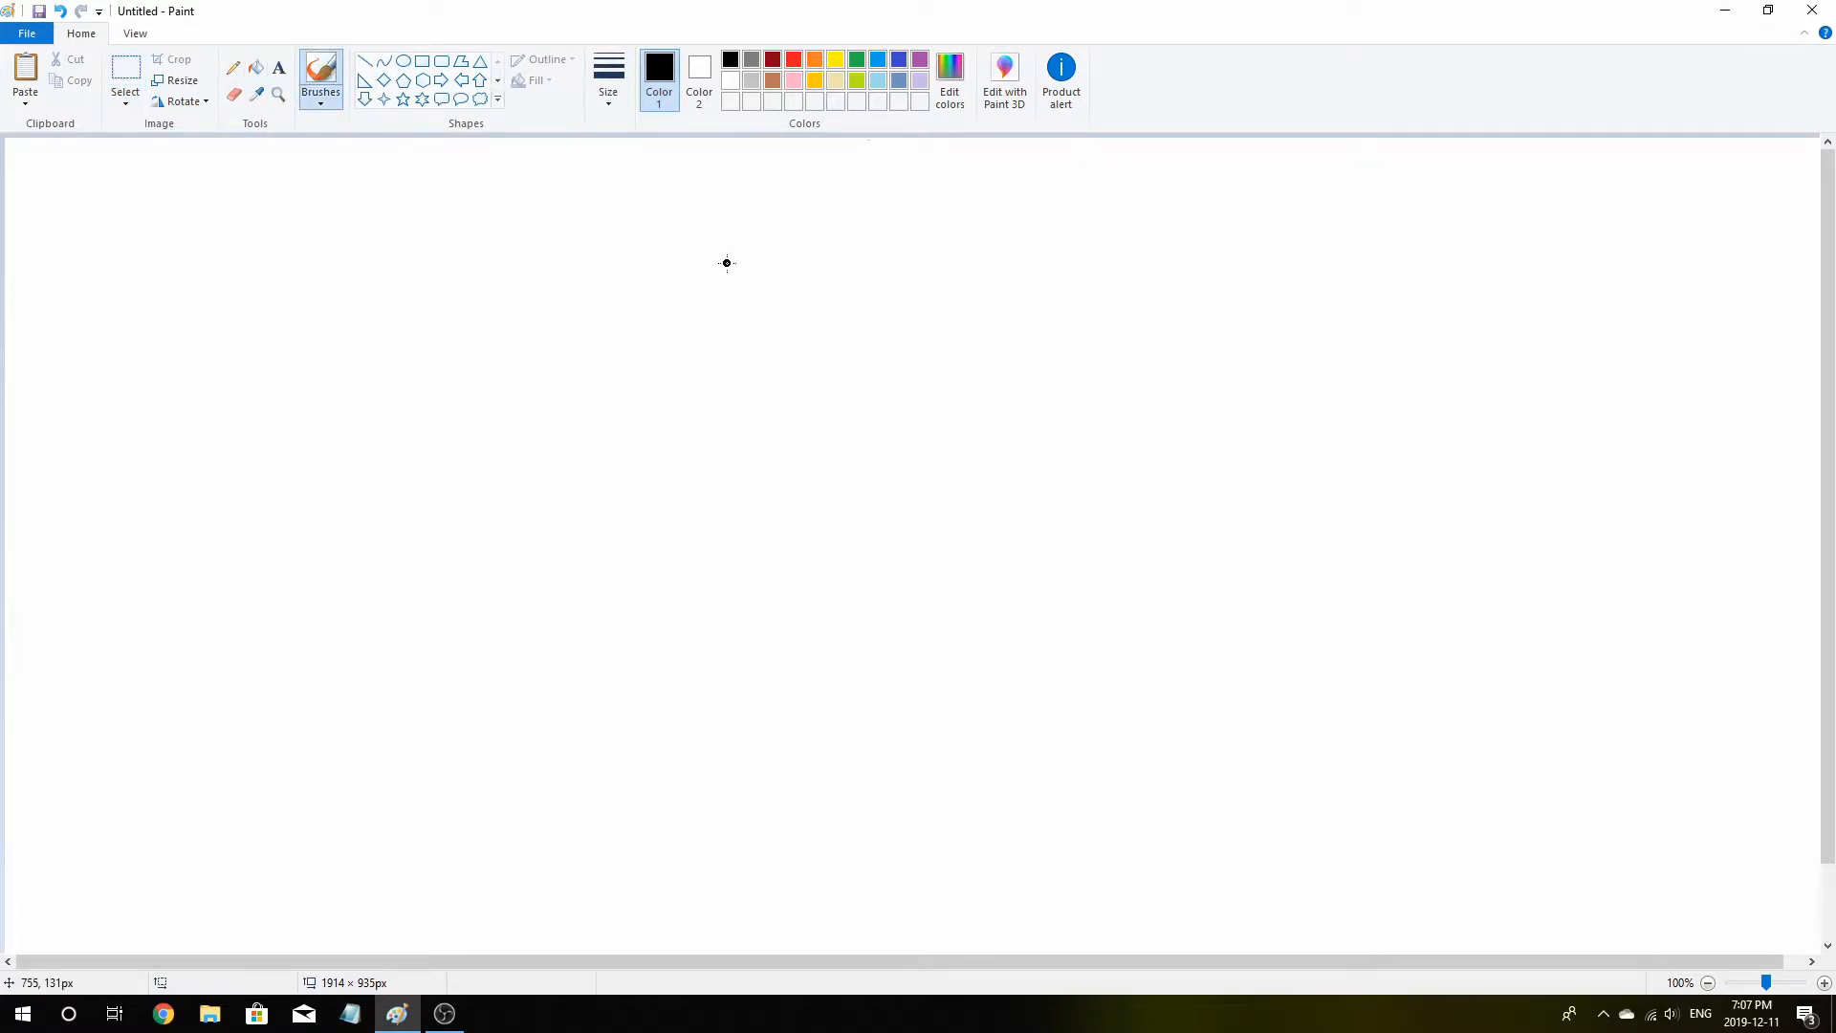
Switch to Chrome and search Google for install r
{"action": "left_click", "coordinate": [164, 1013]}
{"action": "type", "text": "oi"}
{"action": "key", "text": "BackSpace"}
{"action": "key", "text": "BackSpace"}
{"action": "type", "text": "insta"}
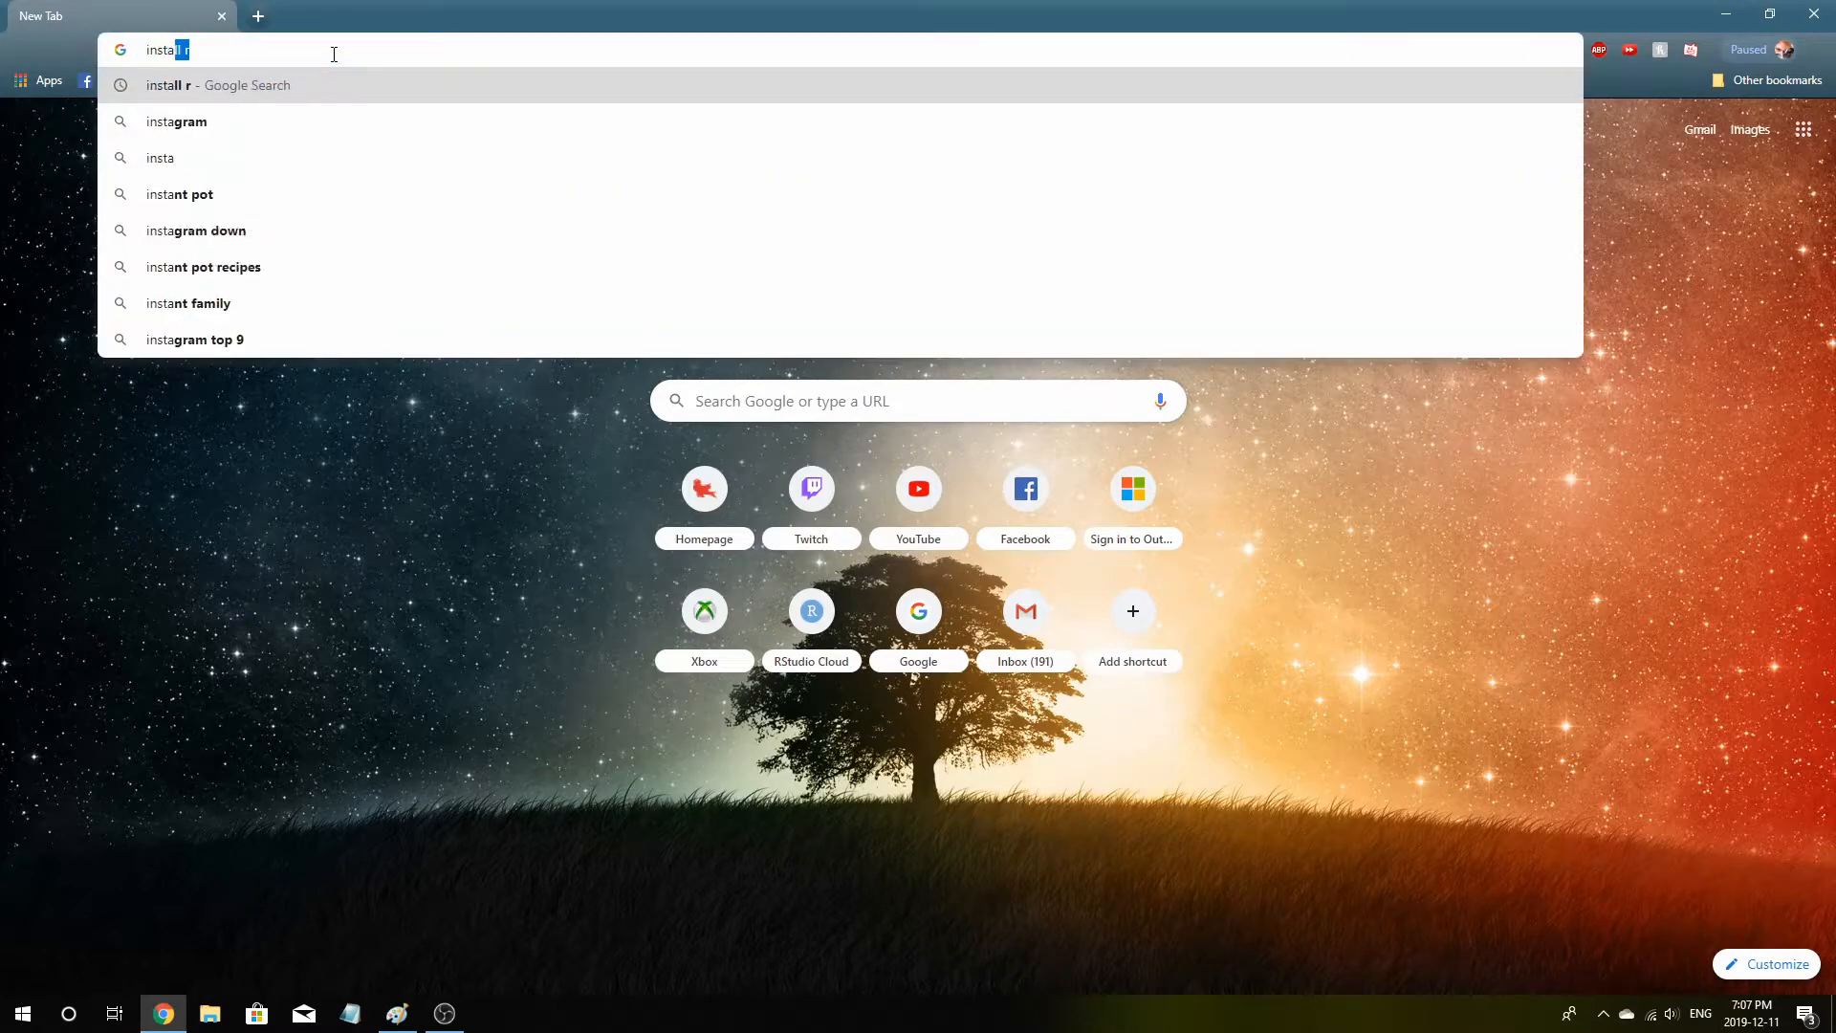
{"action": "key", "text": "Return"}
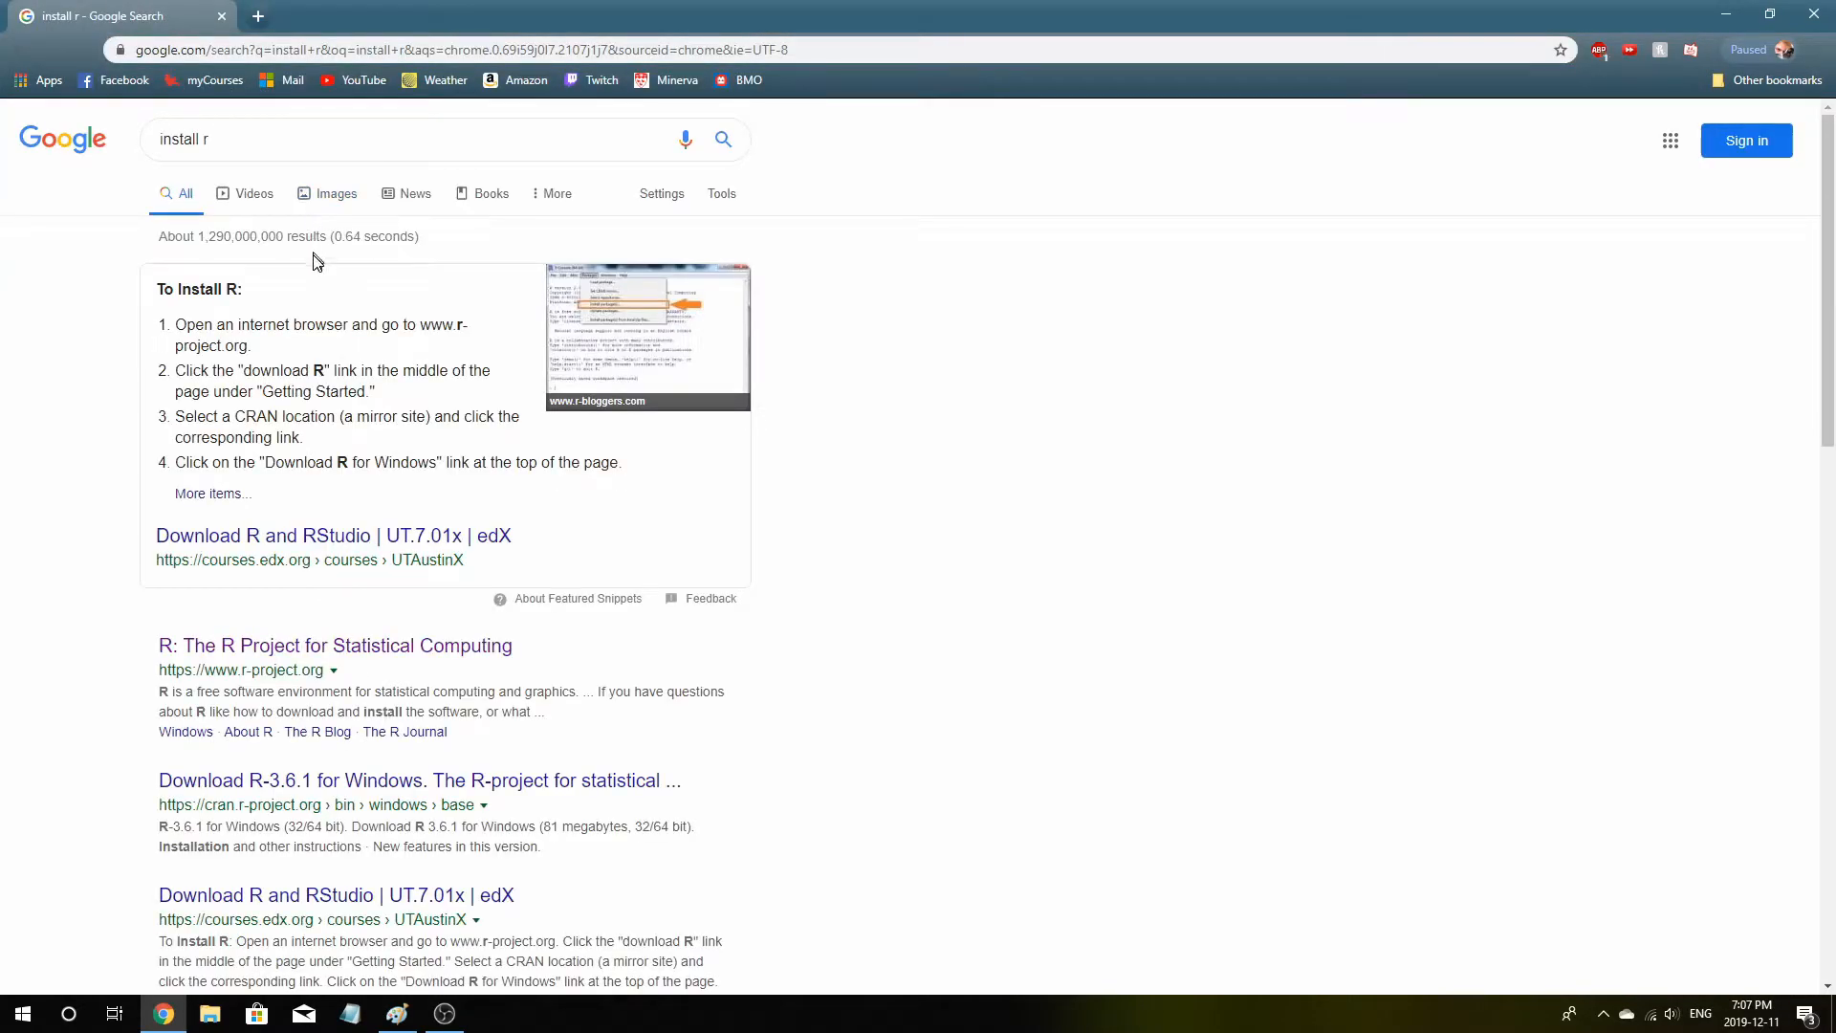
Open the R Project for Statistical Computing result and follow its CRAN mirror link
{"action": "scroll", "coordinate": [684, 401], "scroll_direction": "down", "scroll_amount": 3}
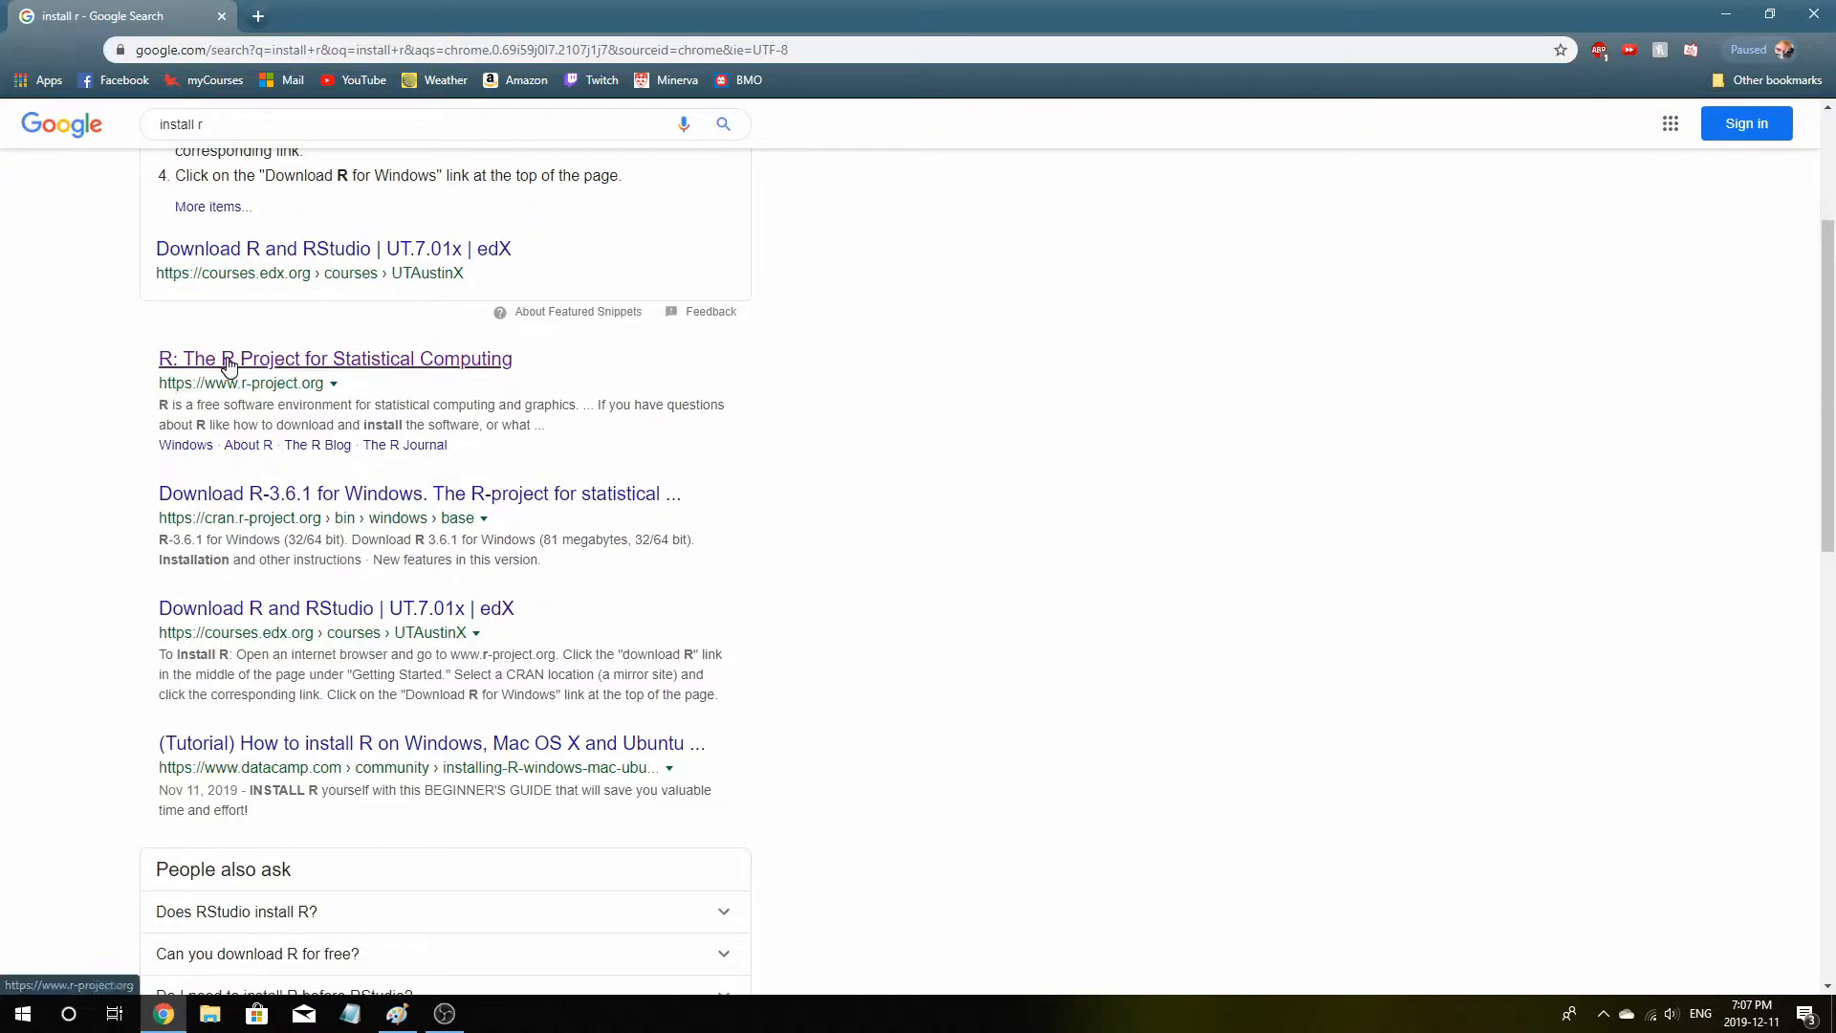
{"action": "left_click", "coordinate": [281, 362]}
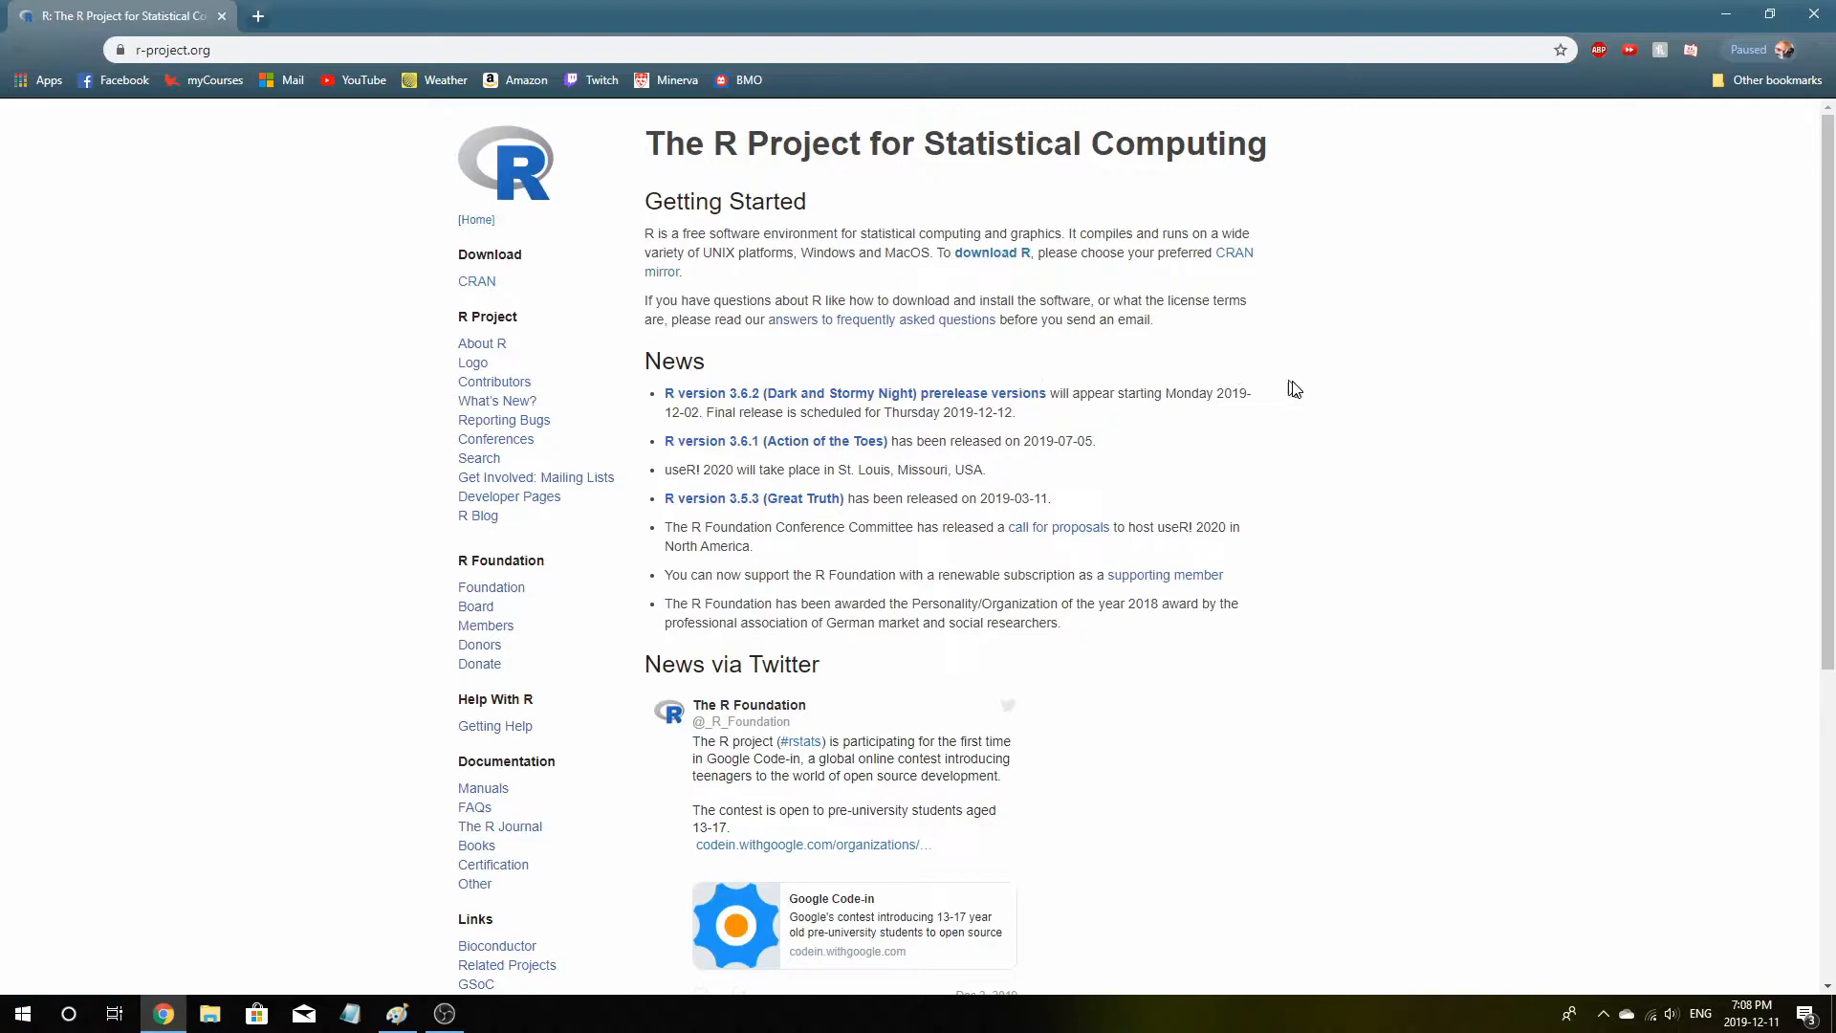
{"action": "scroll", "coordinate": [1290, 389], "scroll_direction": "down", "scroll_amount": 2}
{"action": "scroll", "coordinate": [1360, 356], "scroll_direction": "up", "scroll_amount": 2}
{"action": "left_click", "coordinate": [1240, 255]}
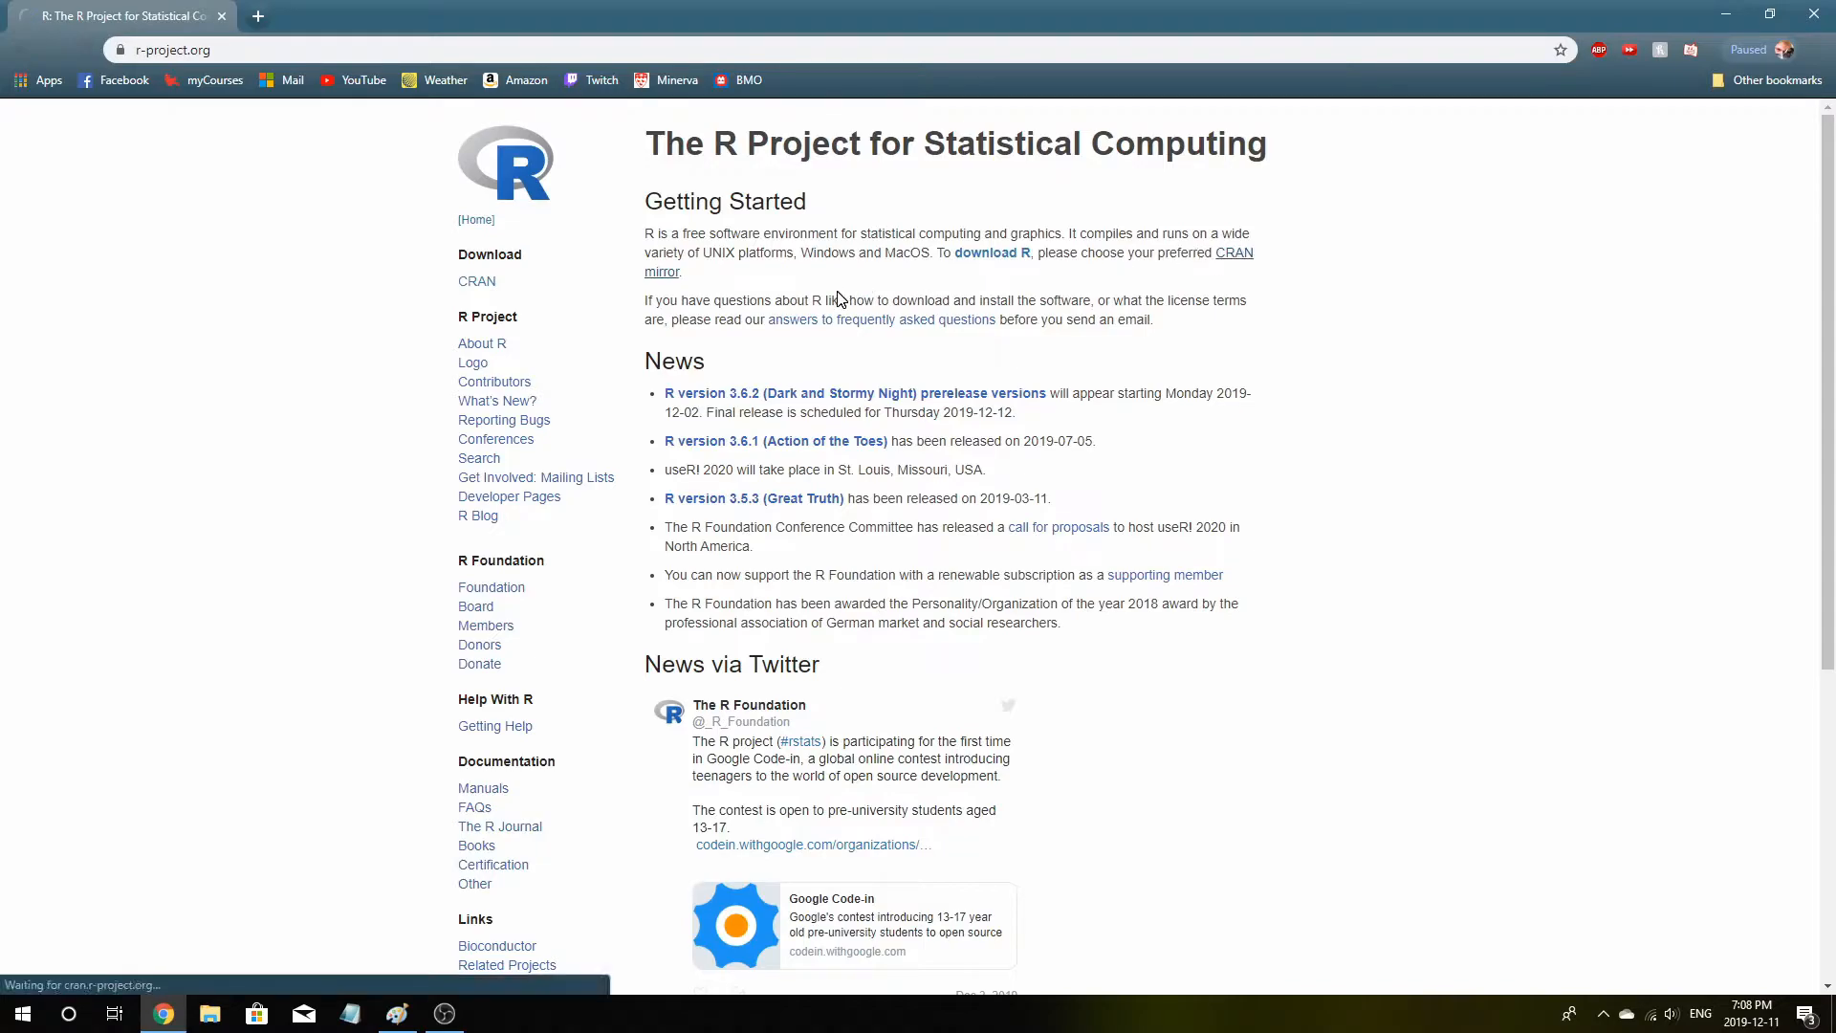
Choose the University of Toronto mirror from the Canada section of the CRAN mirror list
{"action": "scroll", "coordinate": [432, 489], "scroll_direction": "down", "scroll_amount": 2}
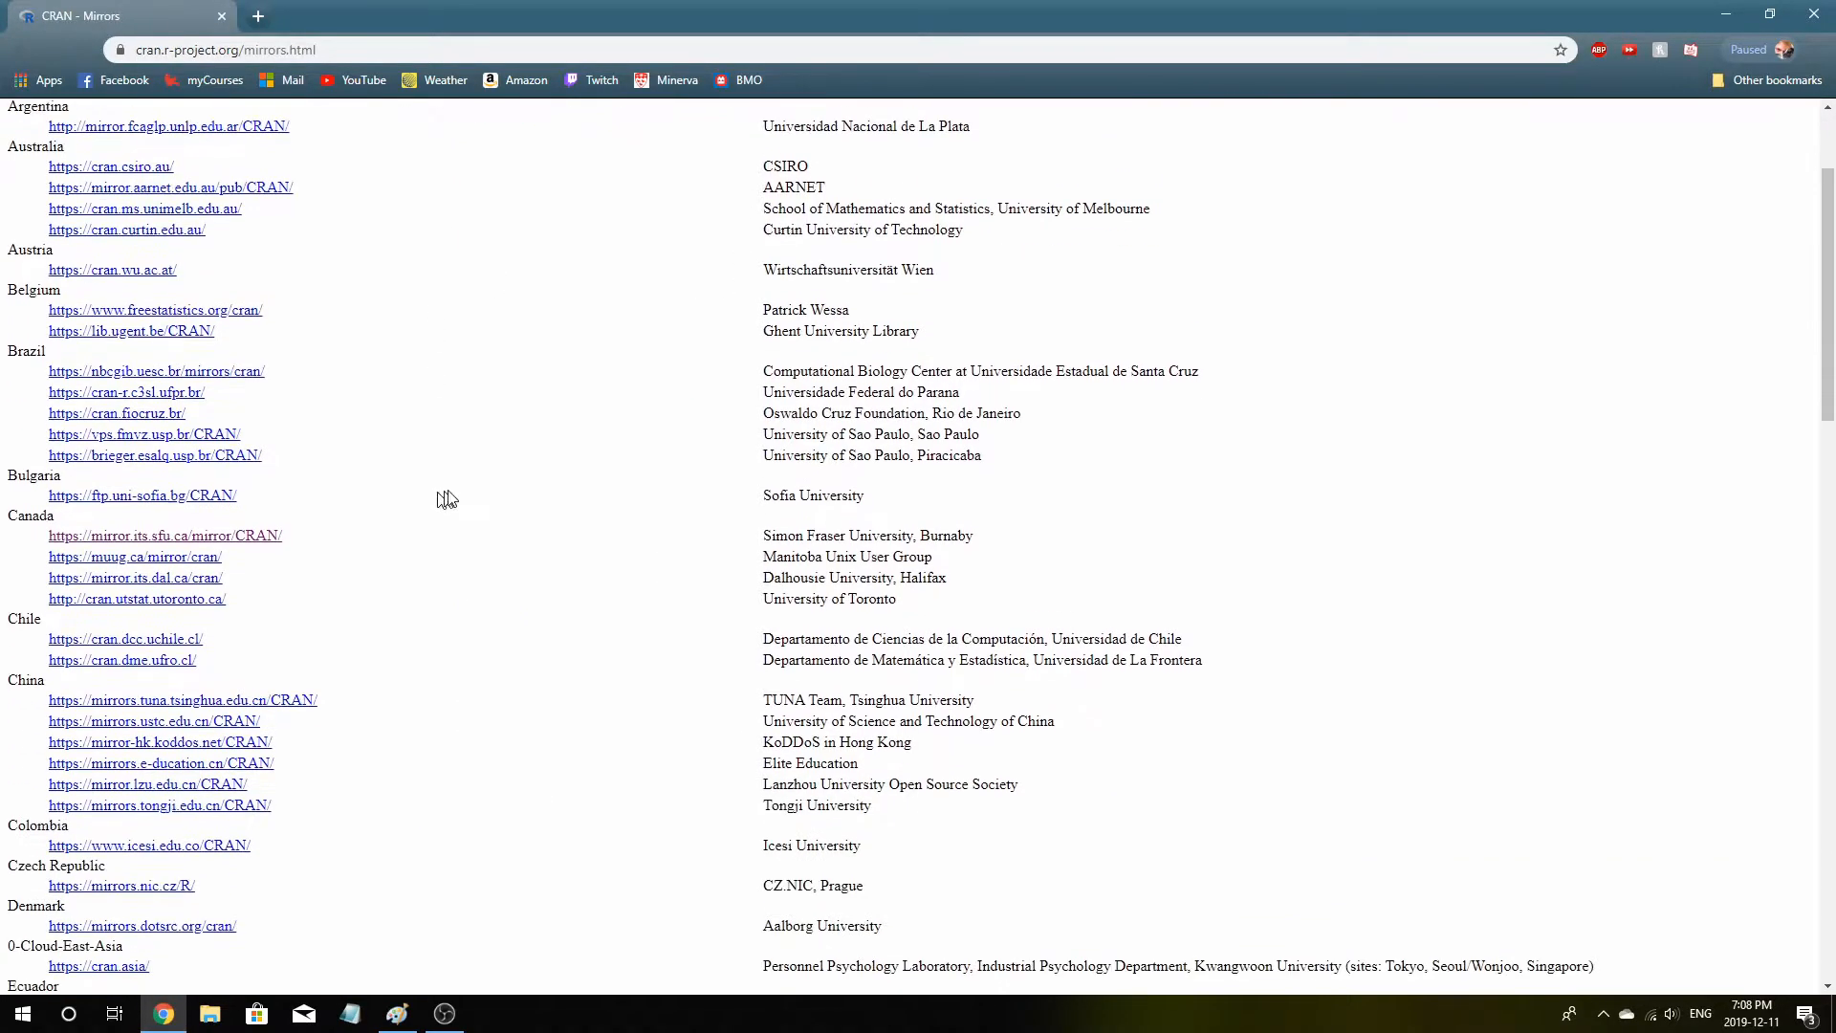
{"action": "left_click", "coordinate": [245, 537]}
{"action": "left_click", "coordinate": [190, 600]}
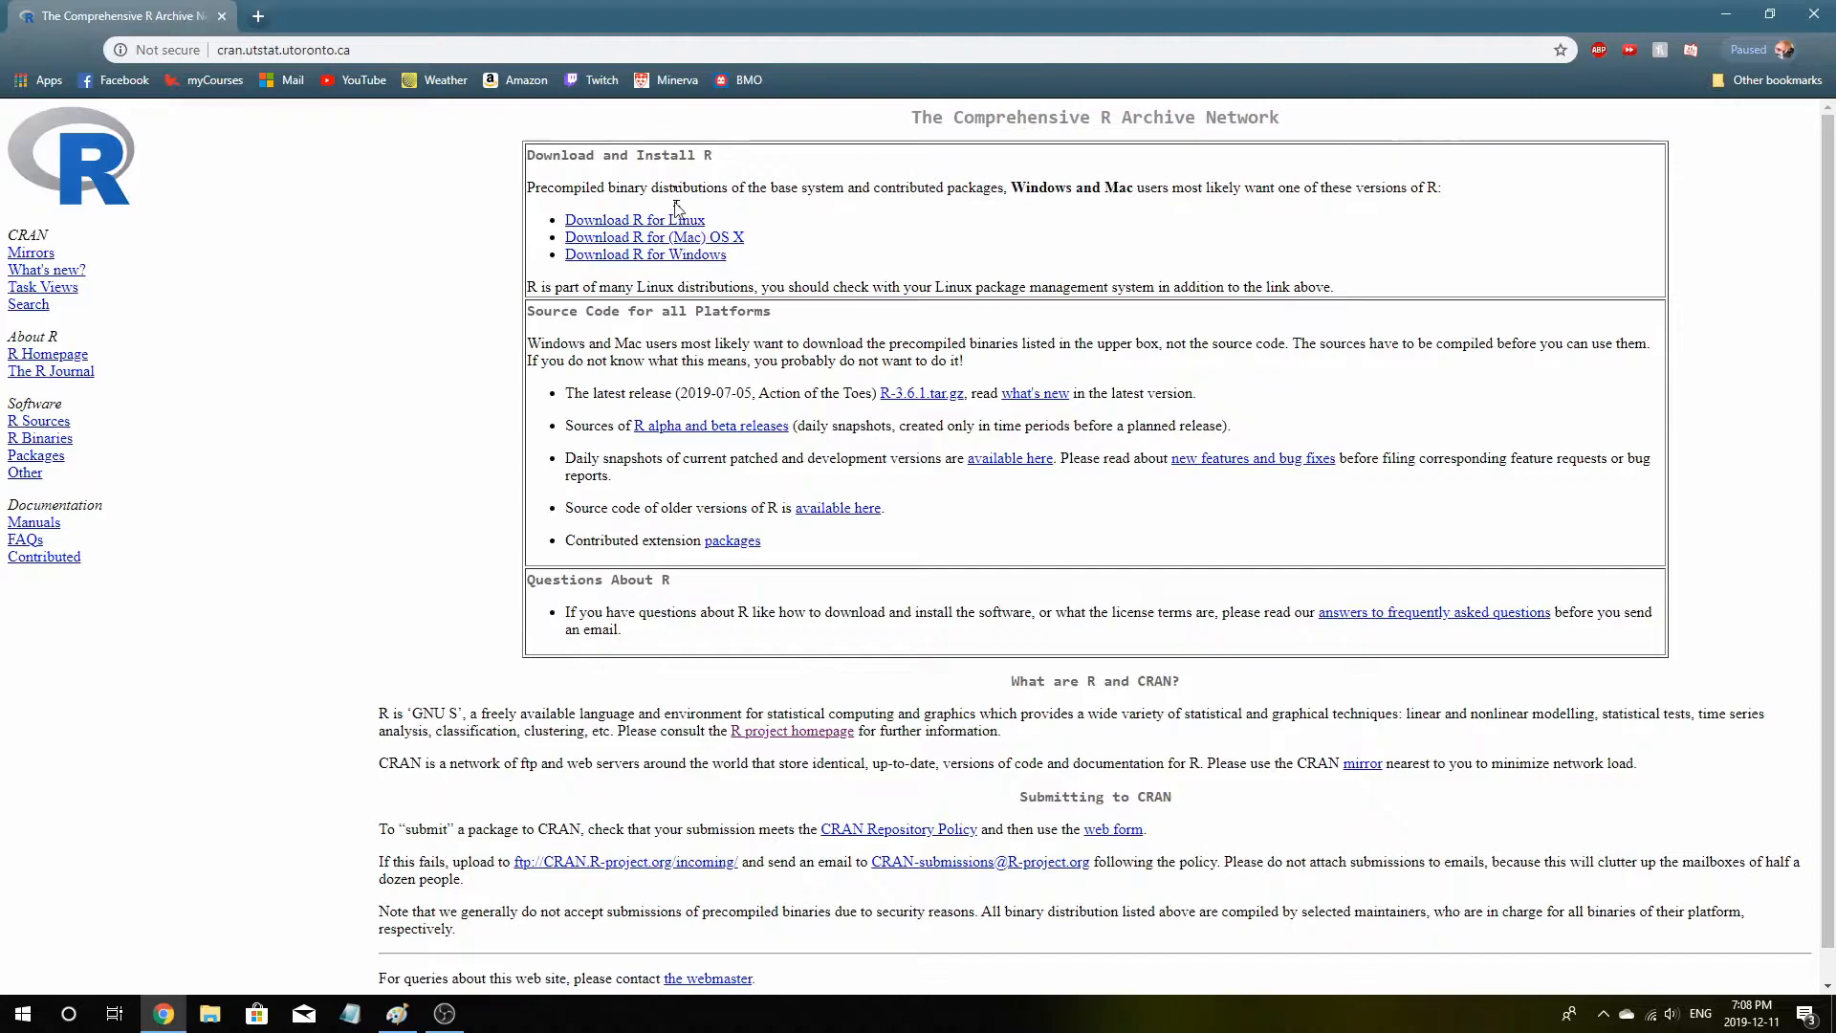
Download the R 3.6.1 for Windows installer through the base subdirectory and keep the downloaded file
{"action": "left_click", "coordinate": [690, 254]}
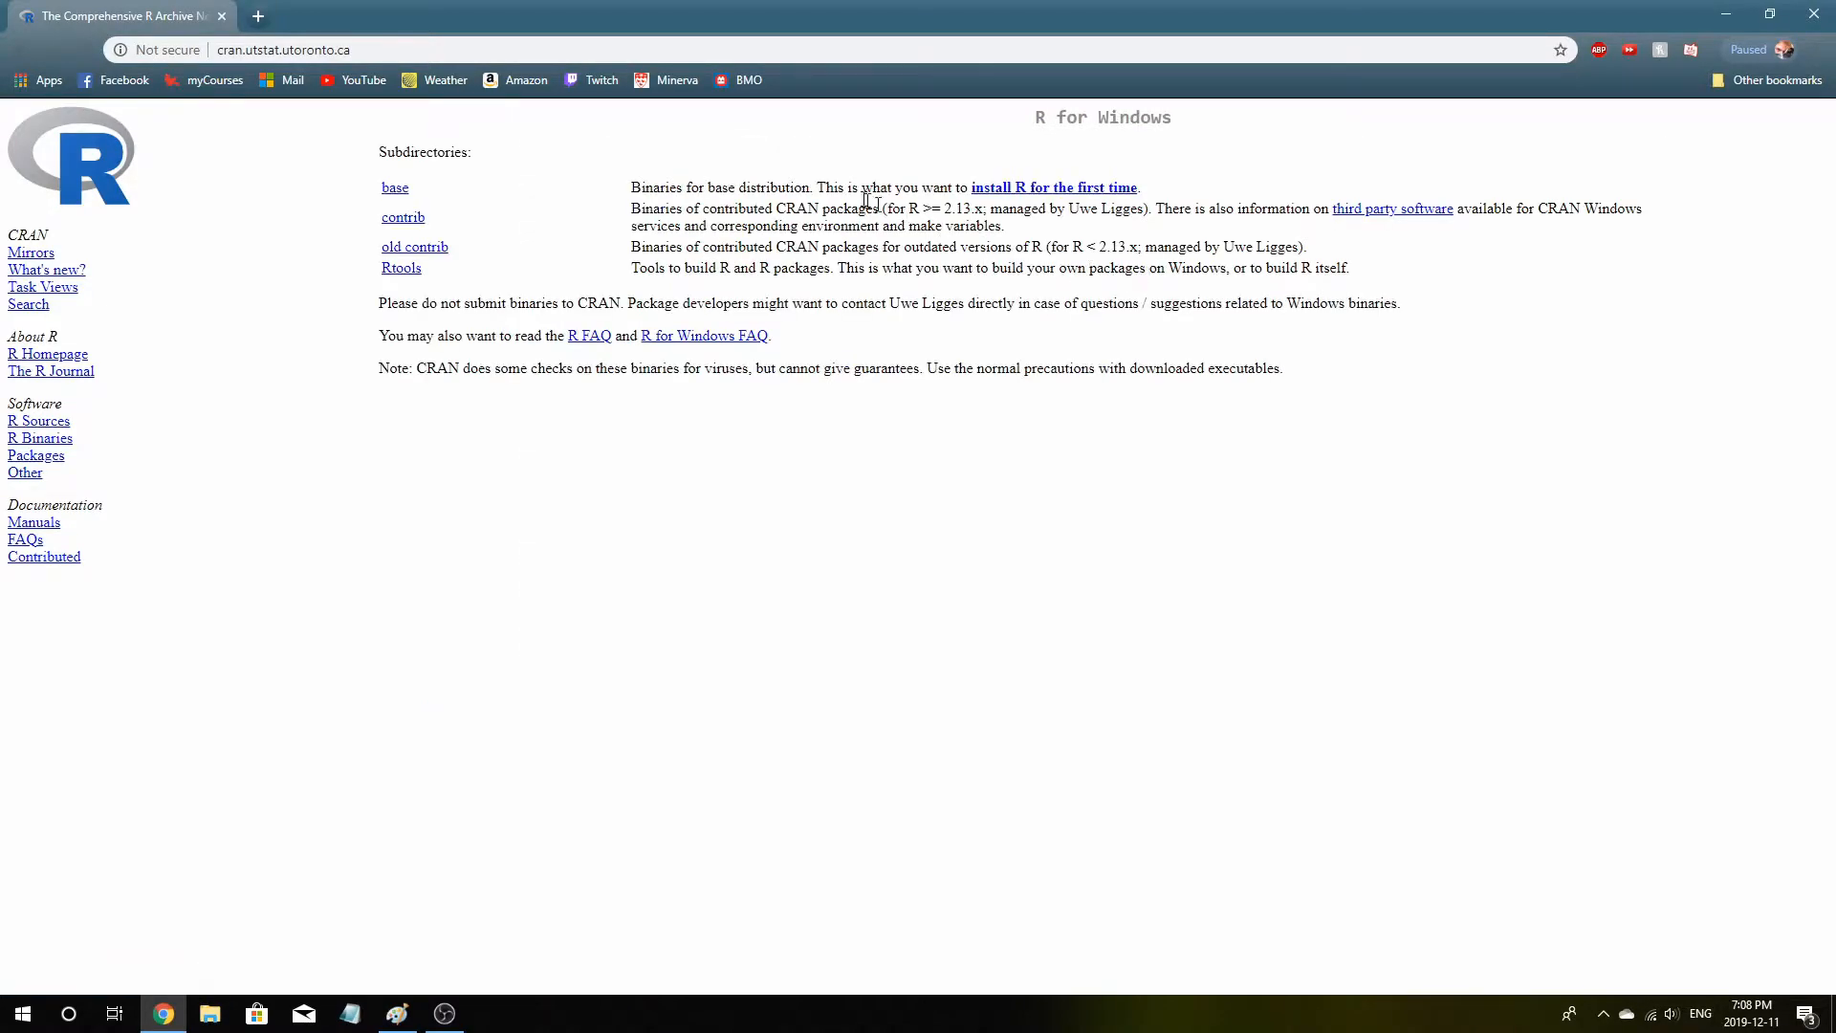
{"action": "left_click", "coordinate": [396, 191]}
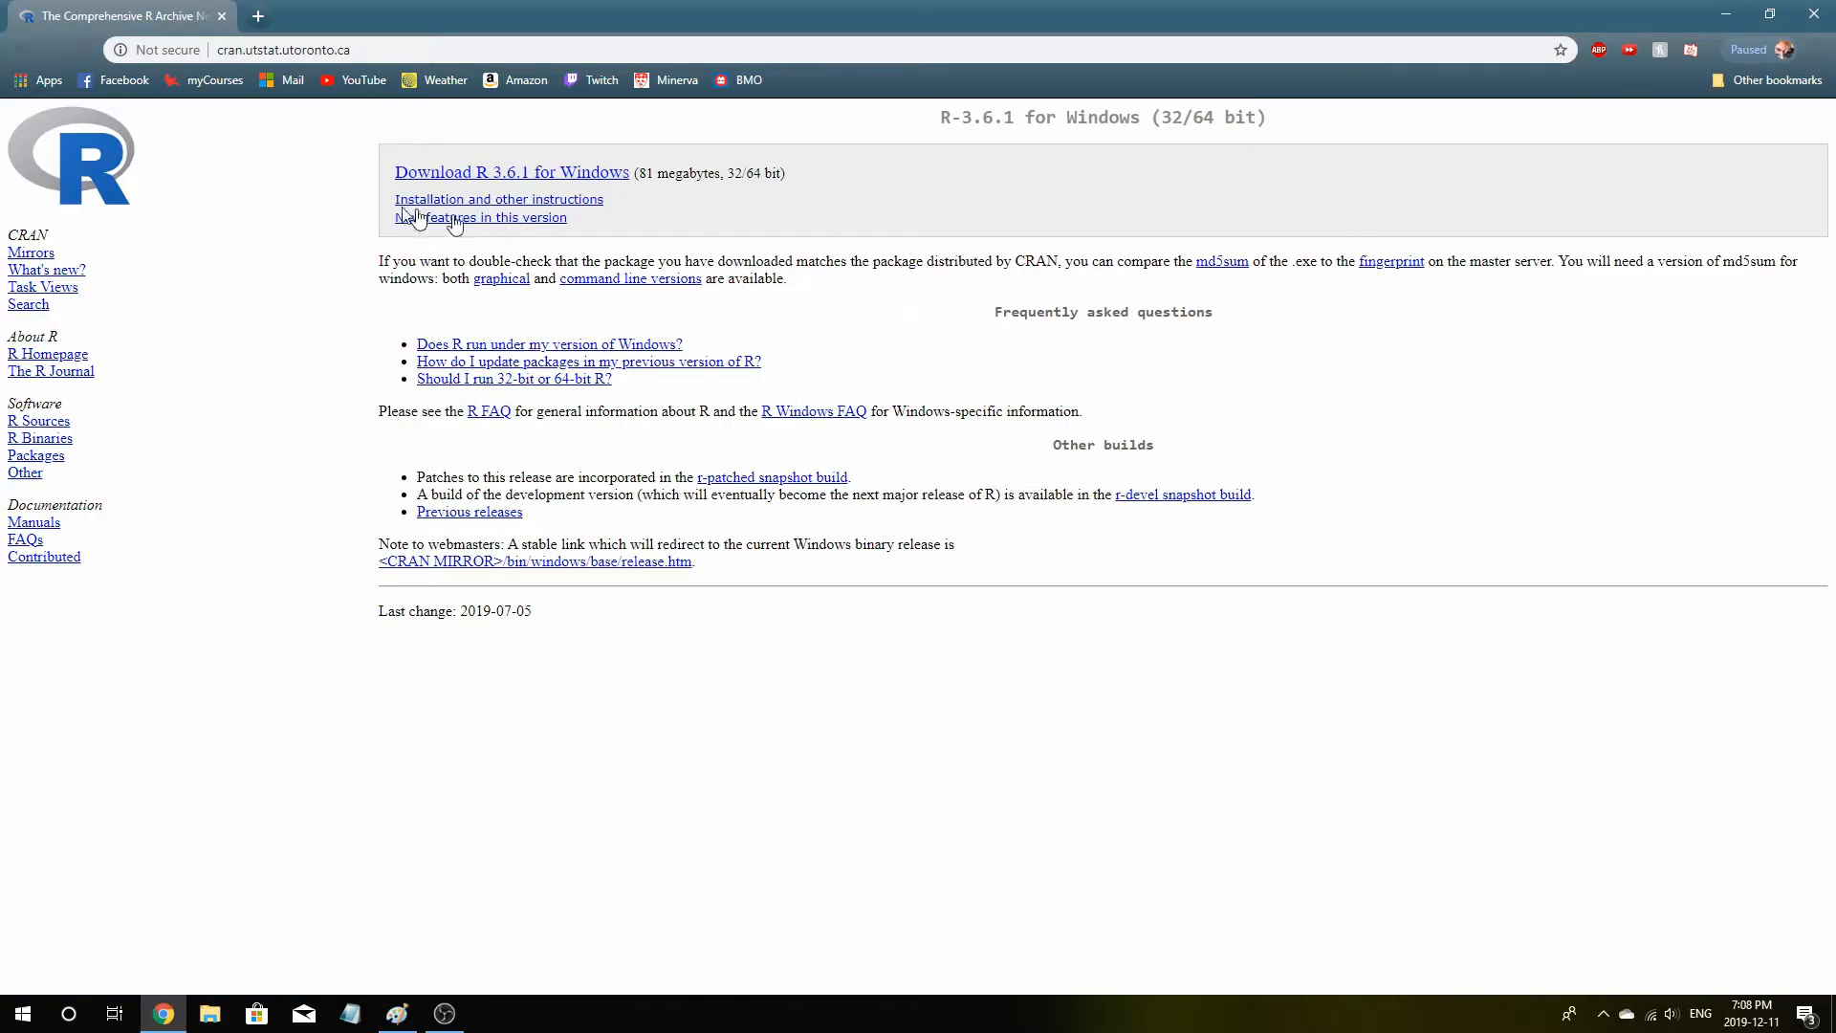
{"action": "left_click", "coordinate": [531, 180]}
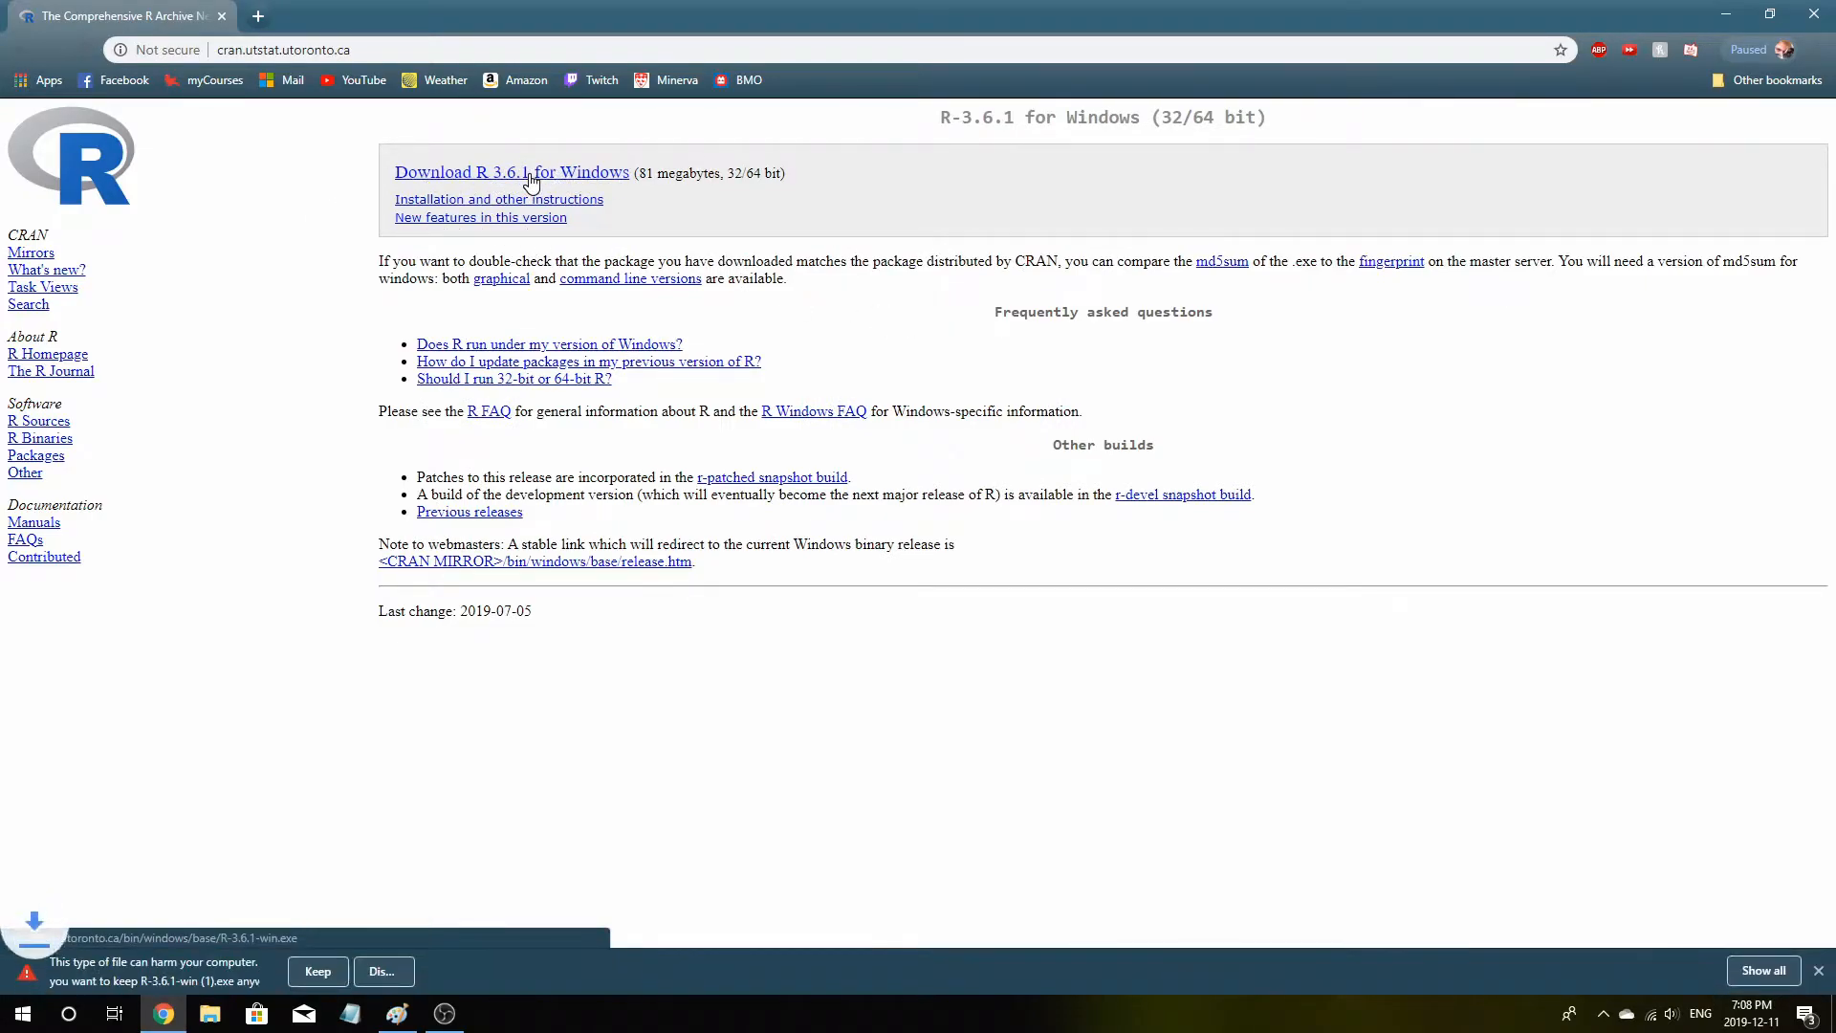
{"action": "left_click", "coordinate": [306, 972]}
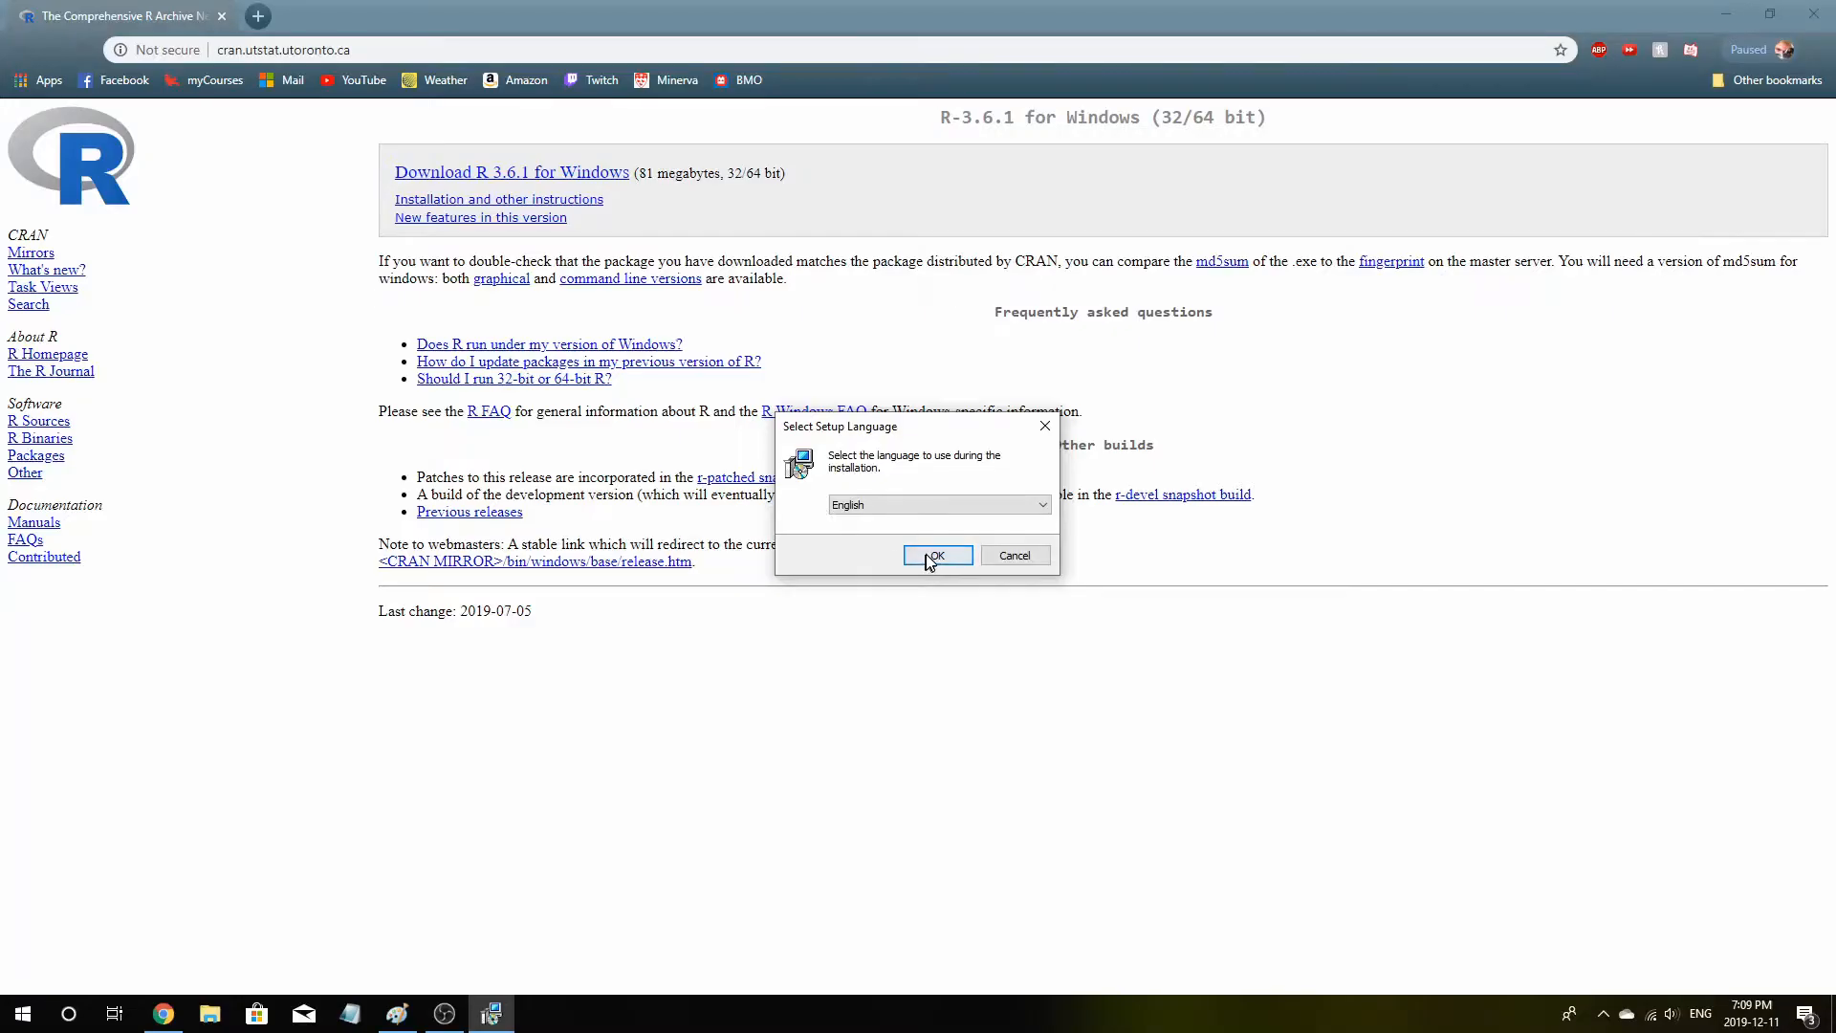
Run the R 3.6.1 setup, accepting the license, default folder, components, startup options and Start Menu folder
{"action": "left_click", "coordinate": [1049, 557]}
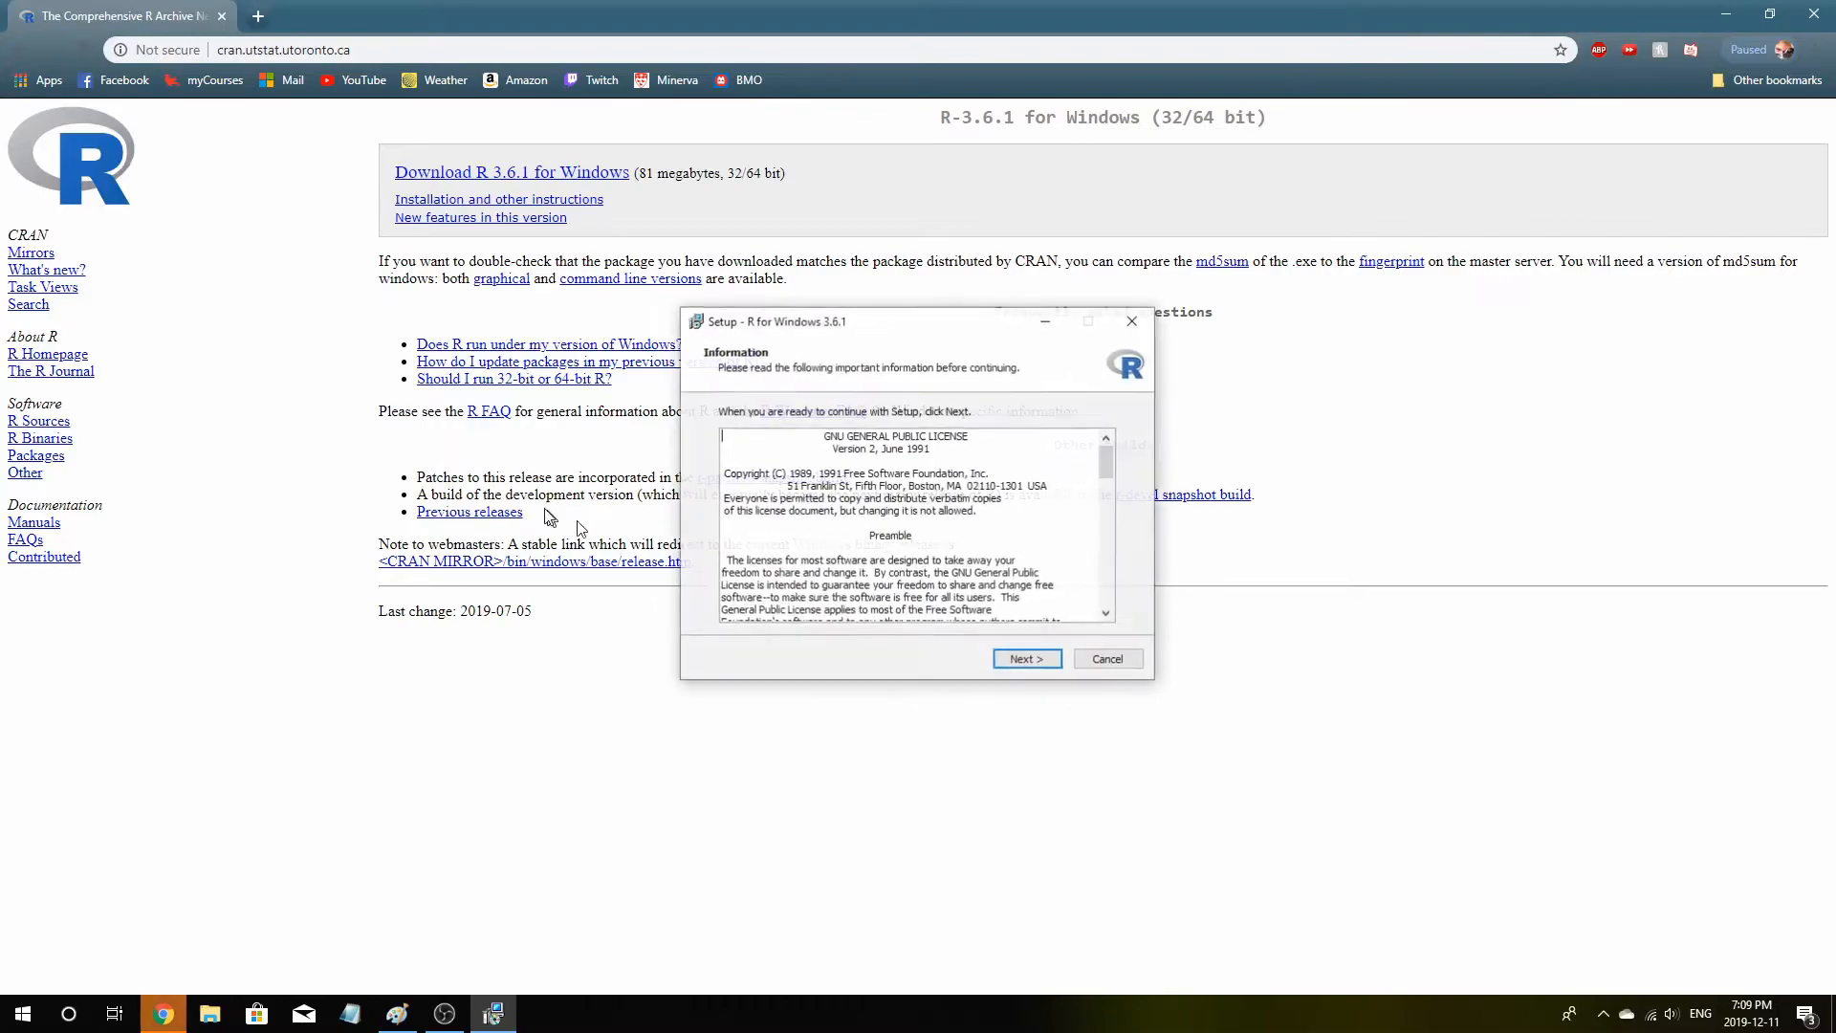
{"action": "left_click", "coordinate": [1051, 667]}
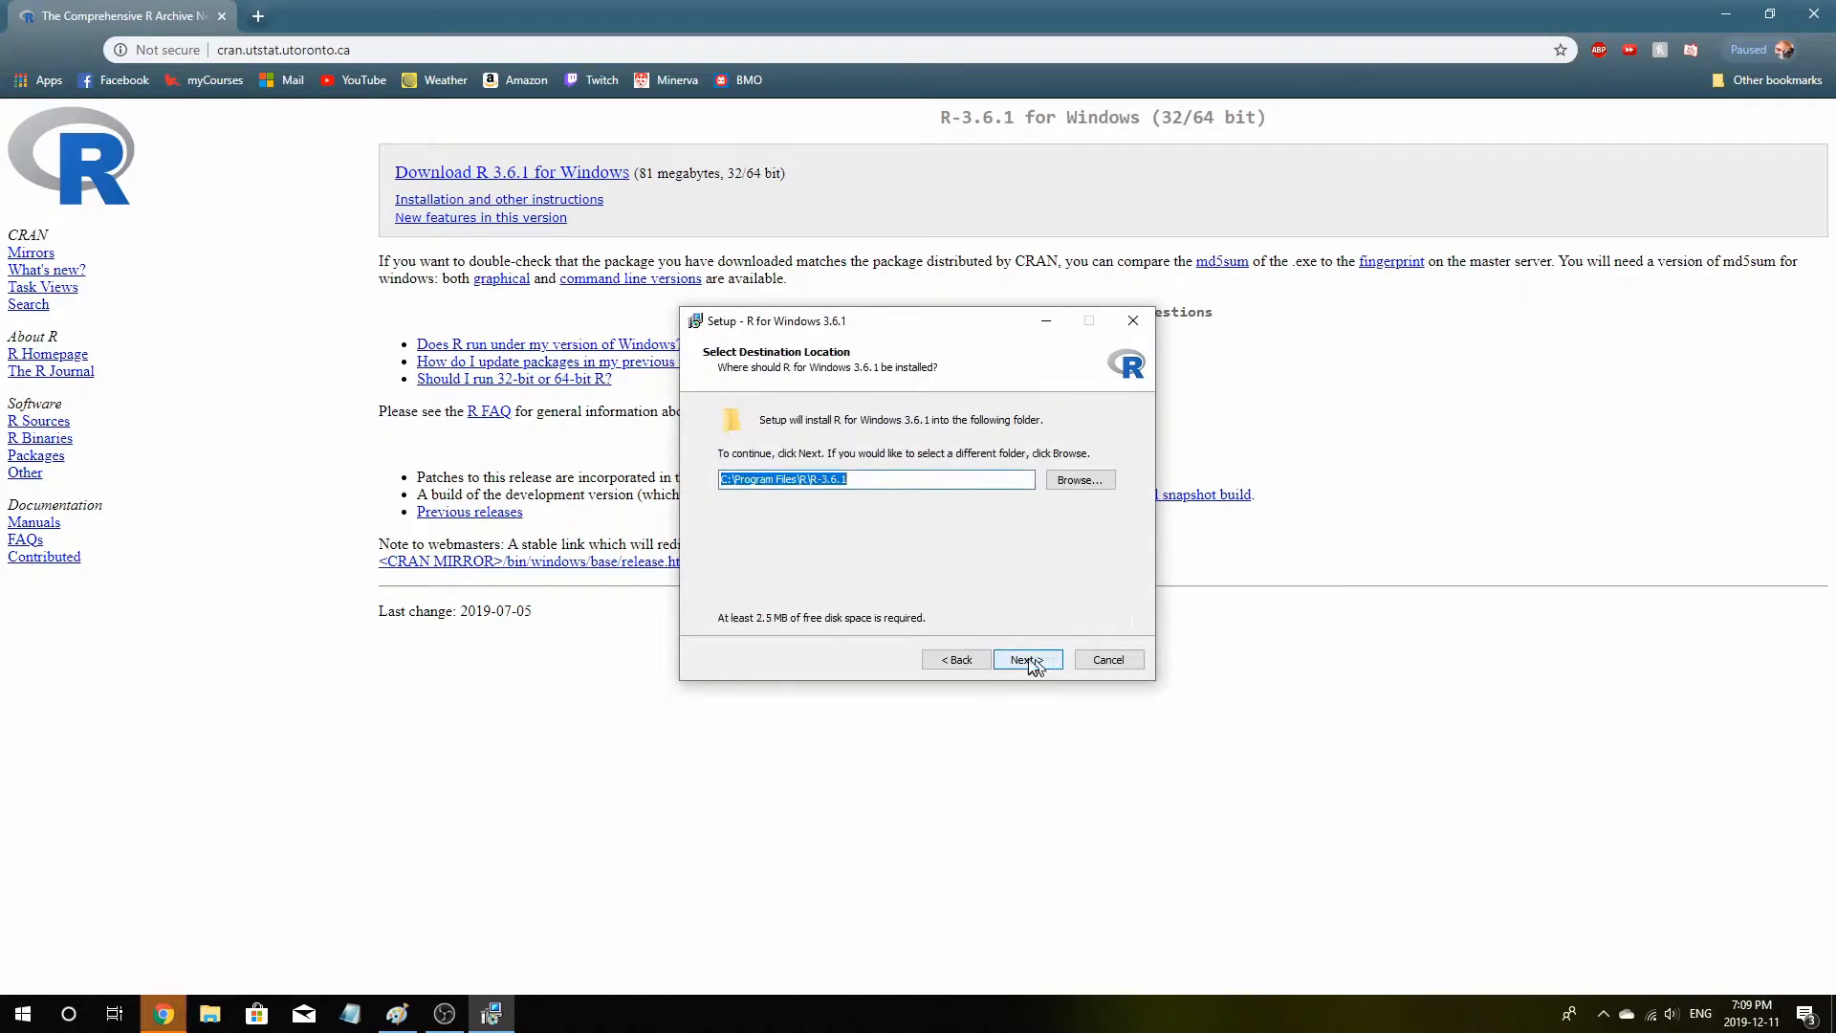
{"action": "left_click", "coordinate": [1048, 665]}
{"action": "left_click", "coordinate": [1027, 660]}
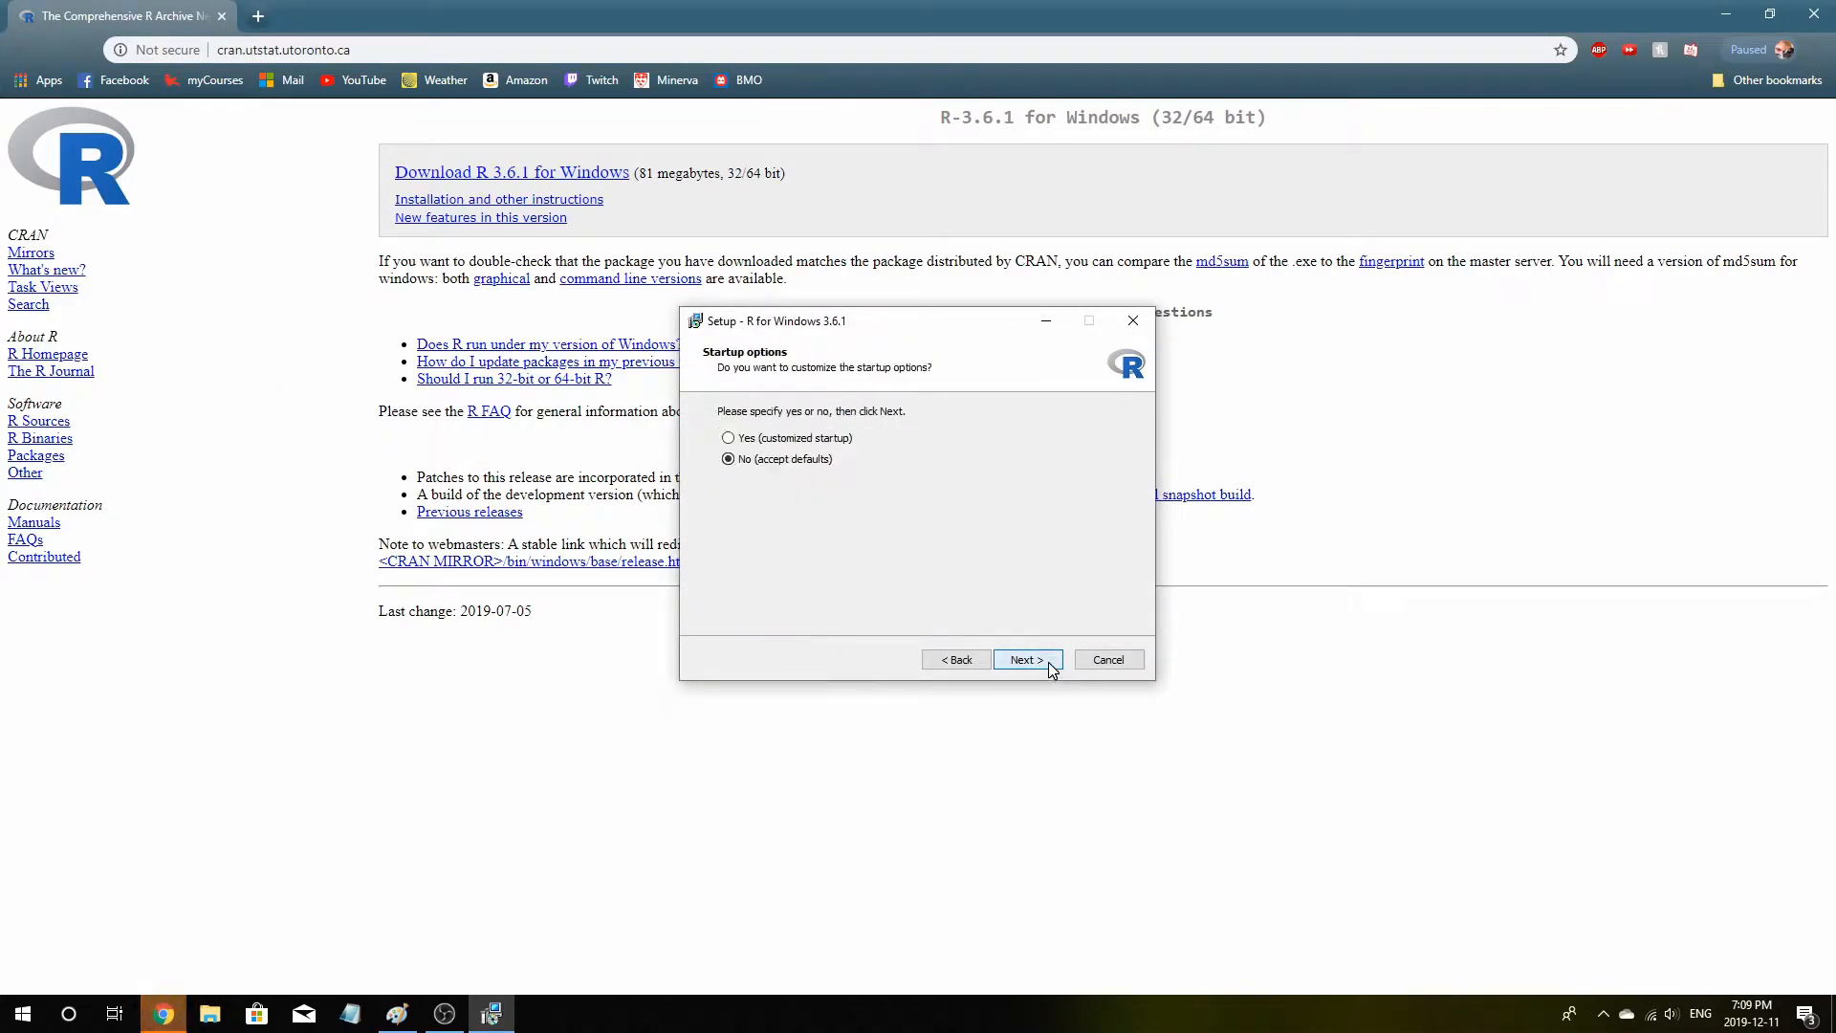
{"action": "left_click", "coordinate": [955, 659]}
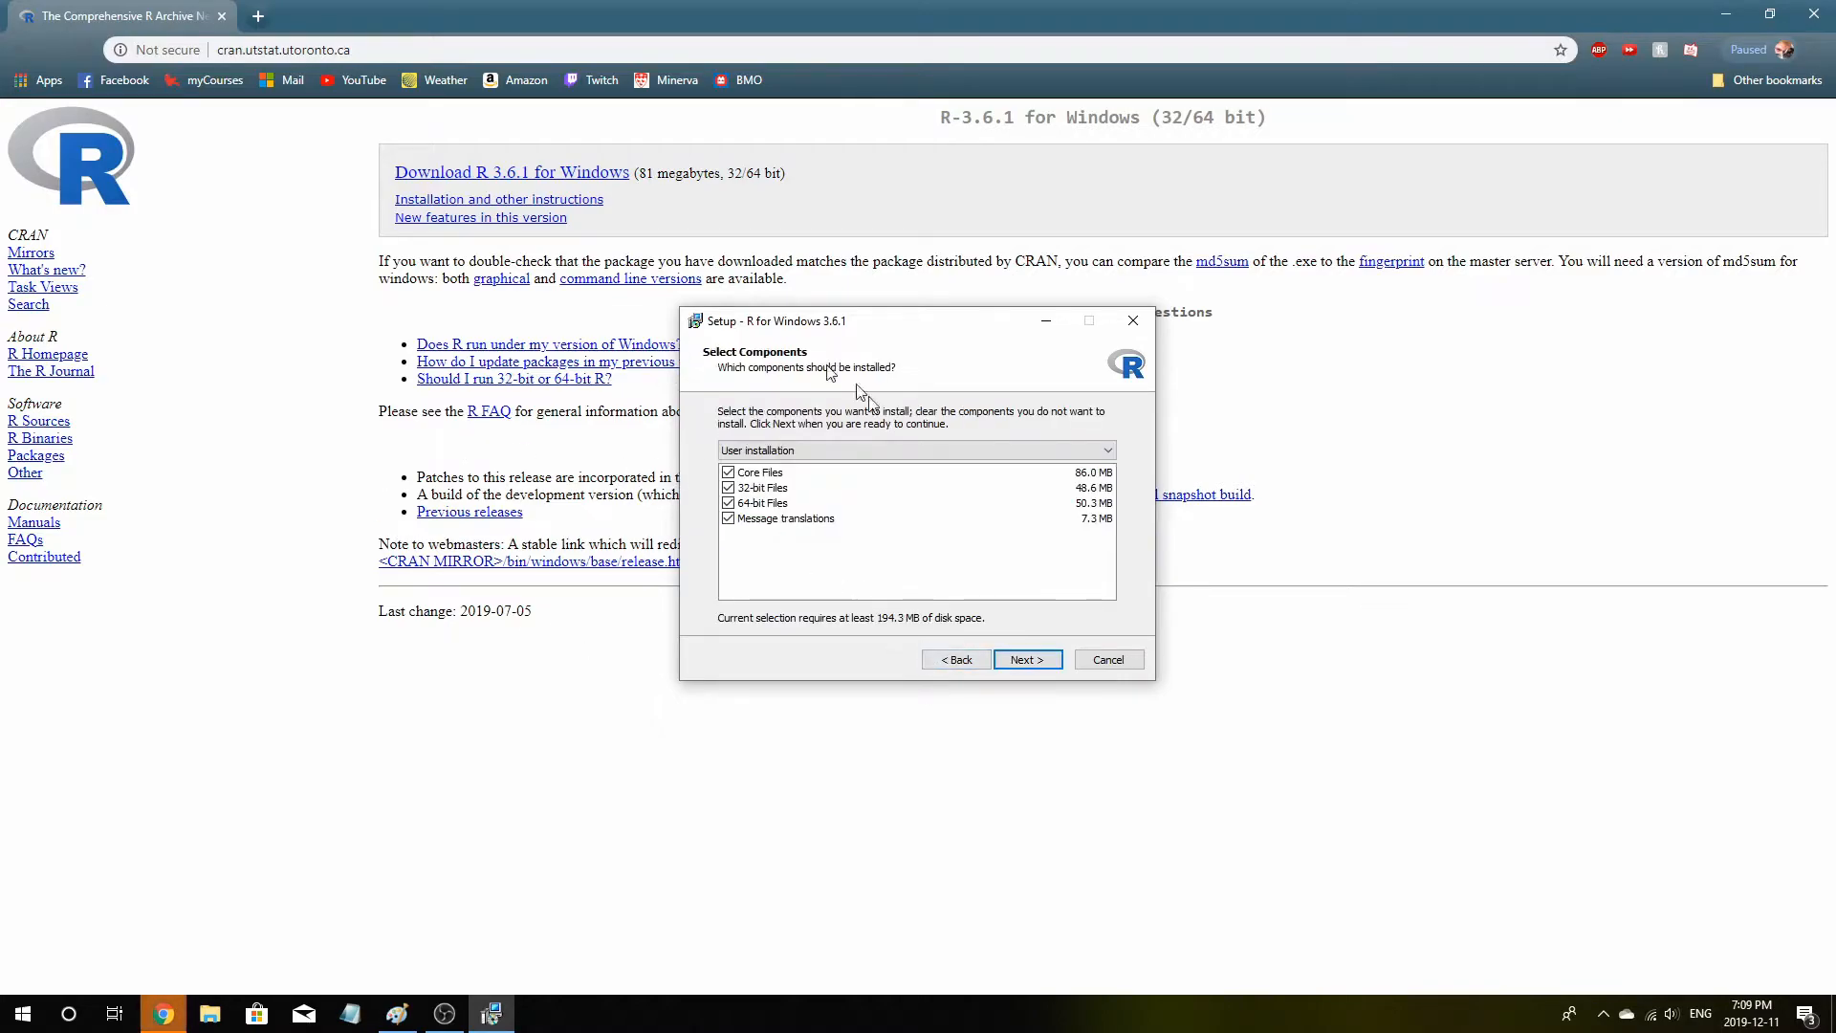
{"action": "left_click", "coordinate": [1052, 659]}
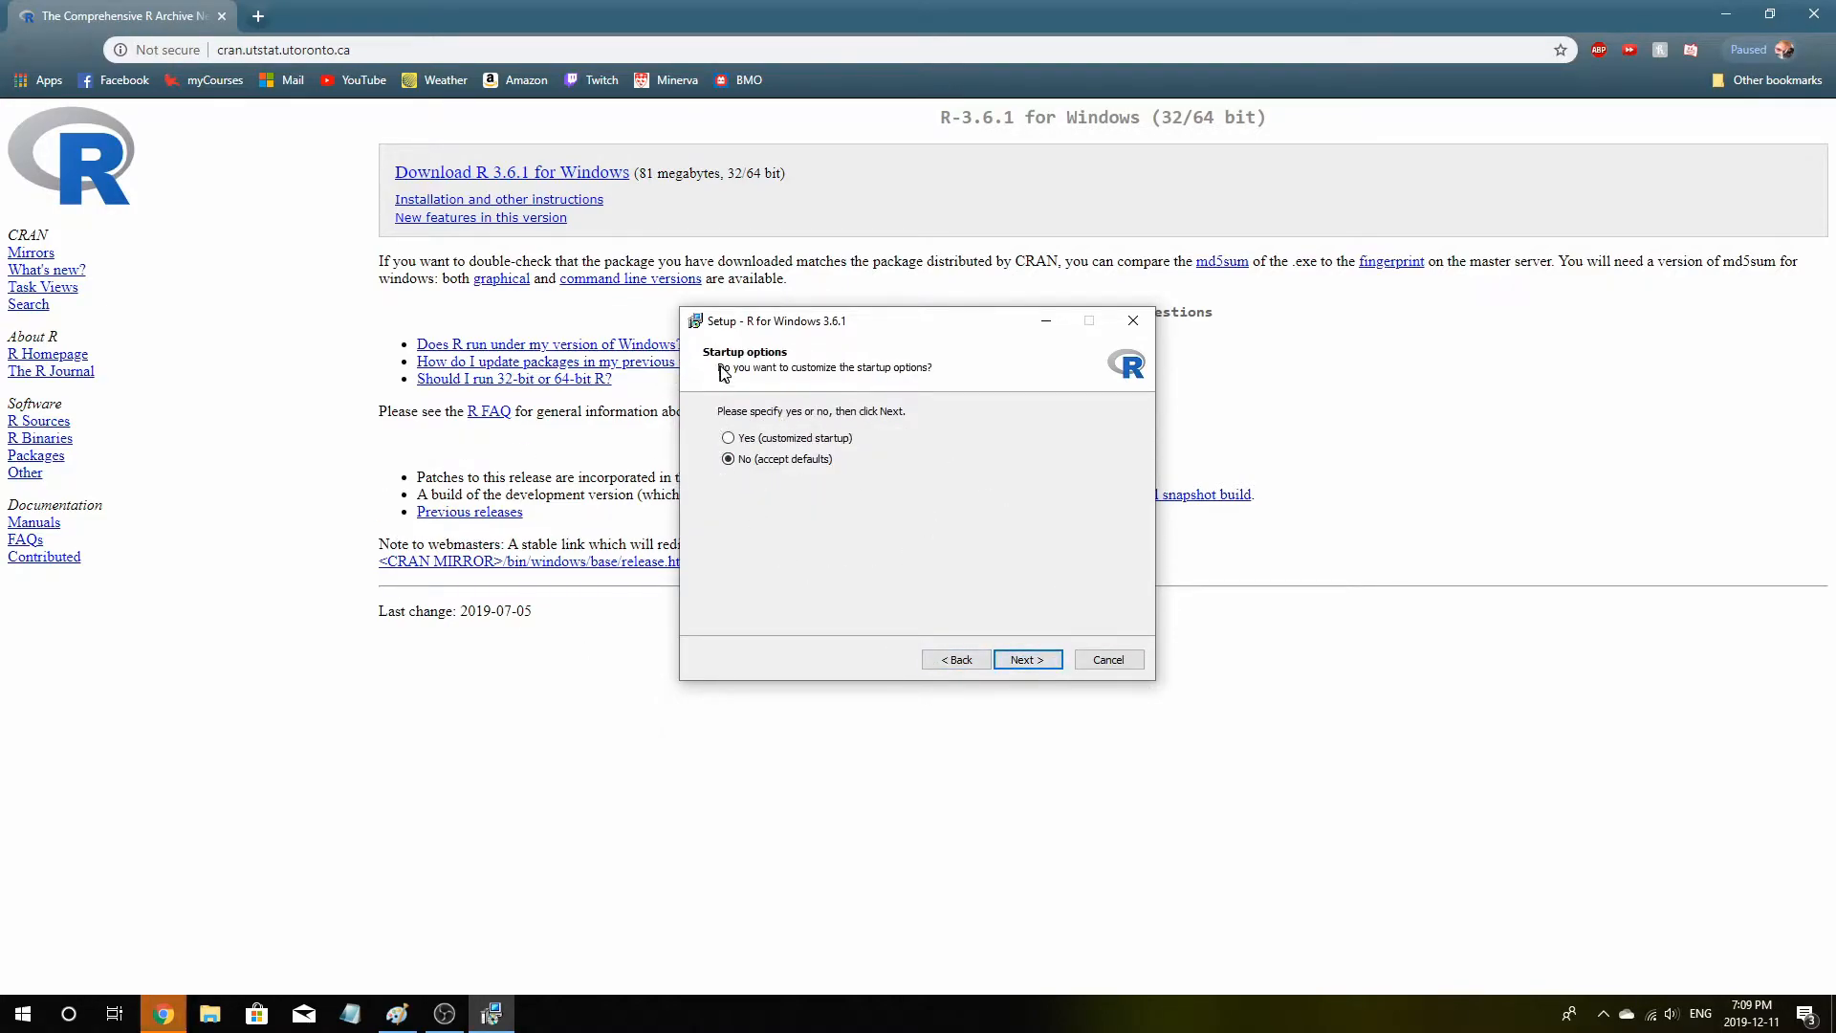
{"action": "left_click", "coordinate": [1027, 660]}
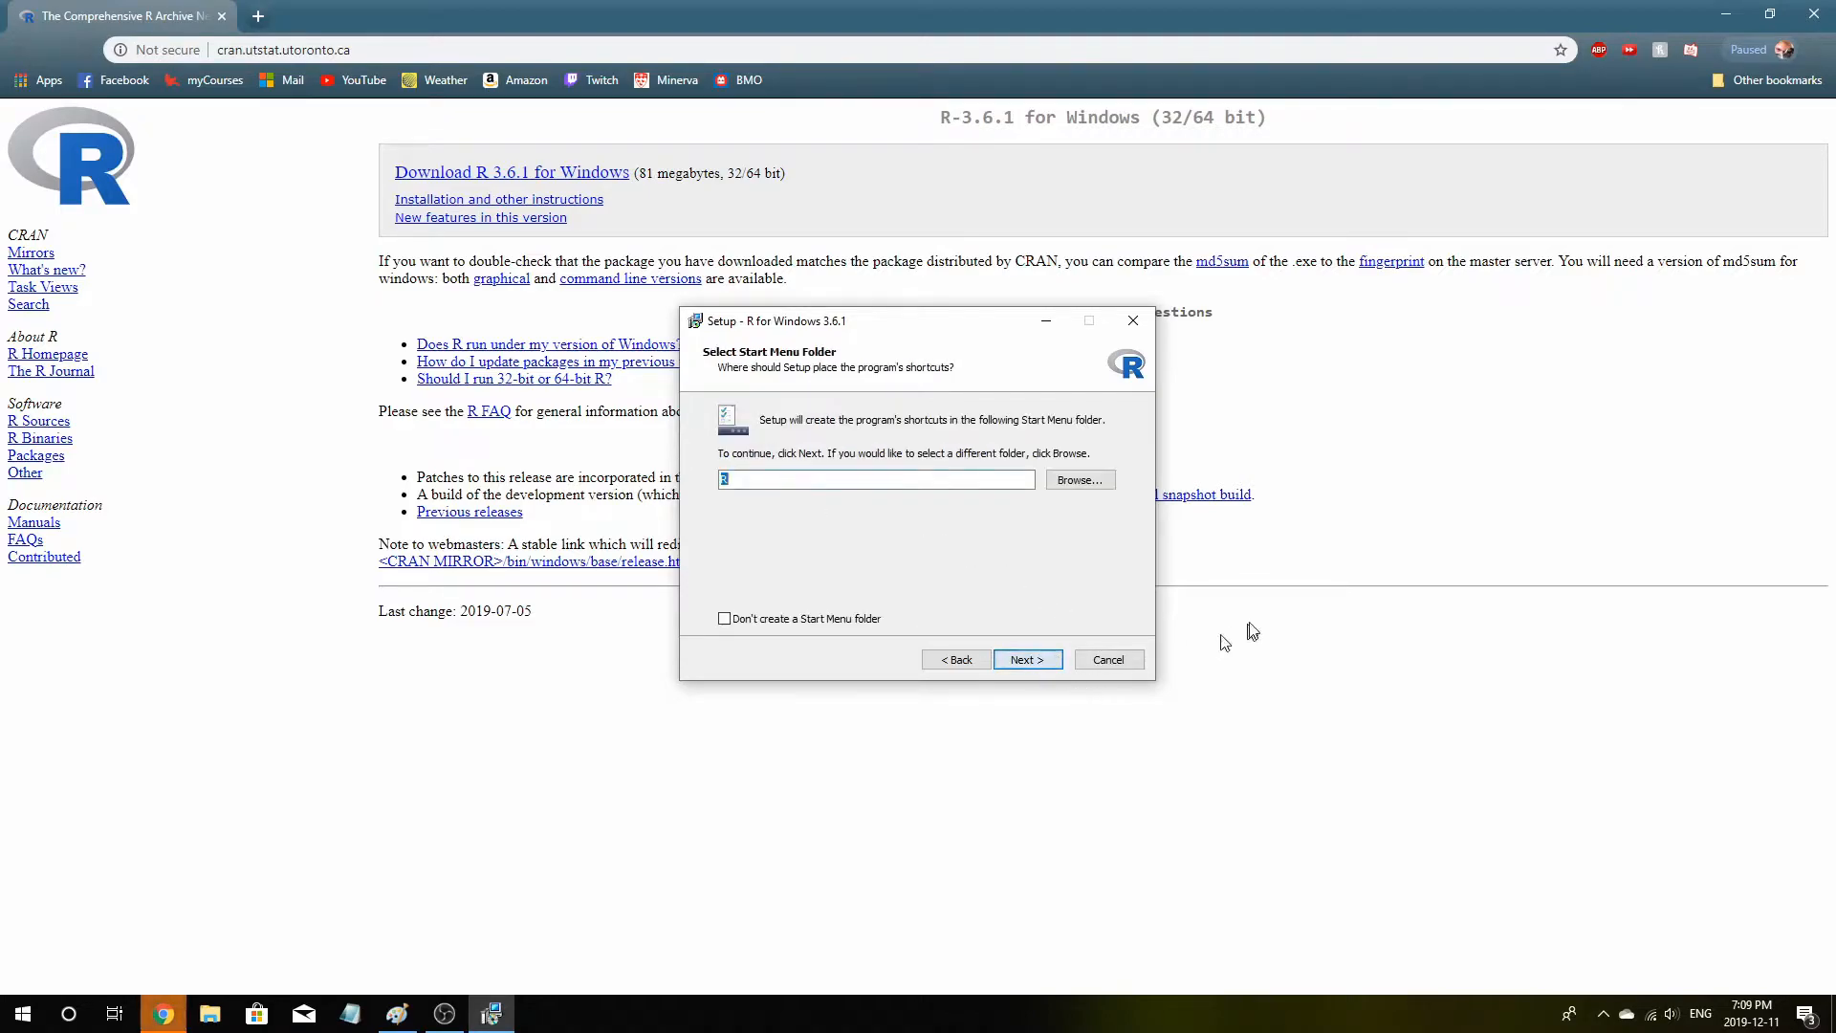
{"action": "left_click", "coordinate": [1027, 659]}
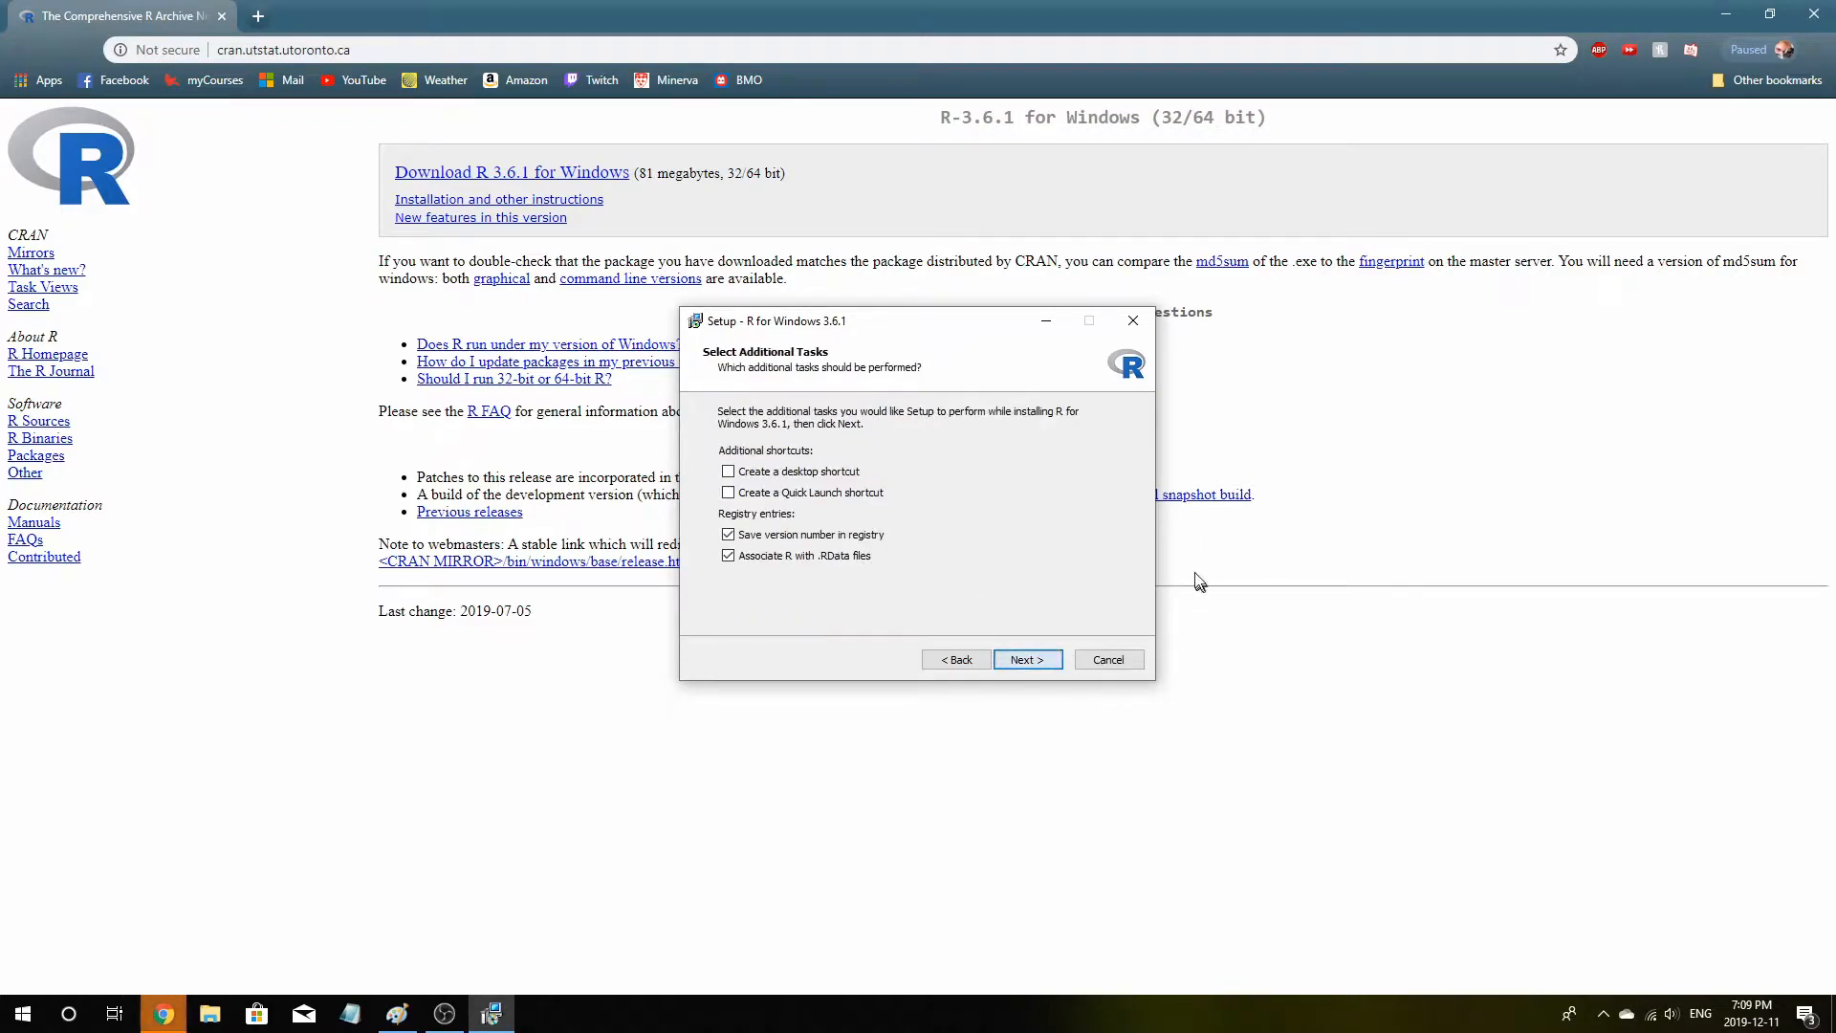
Enable the desktop shortcut option and finish the R installation
{"action": "left_click", "coordinate": [728, 473]}
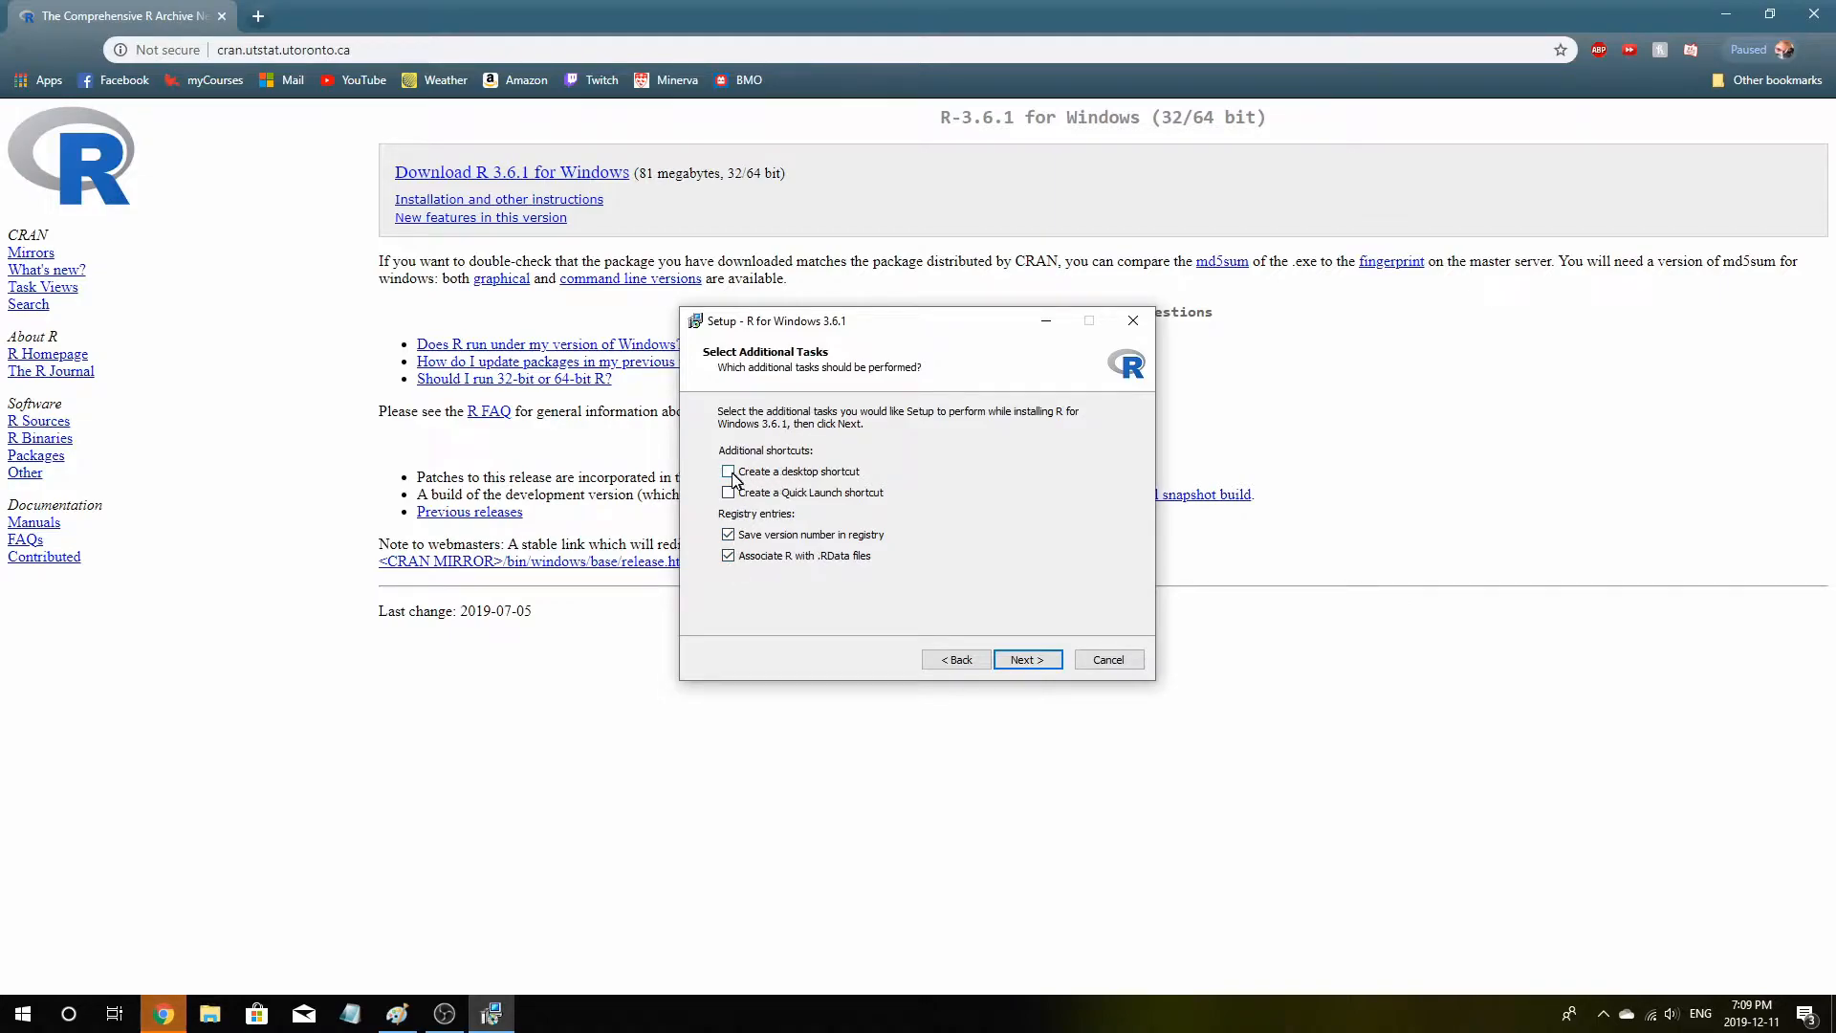
{"action": "left_click", "coordinate": [1037, 657]}
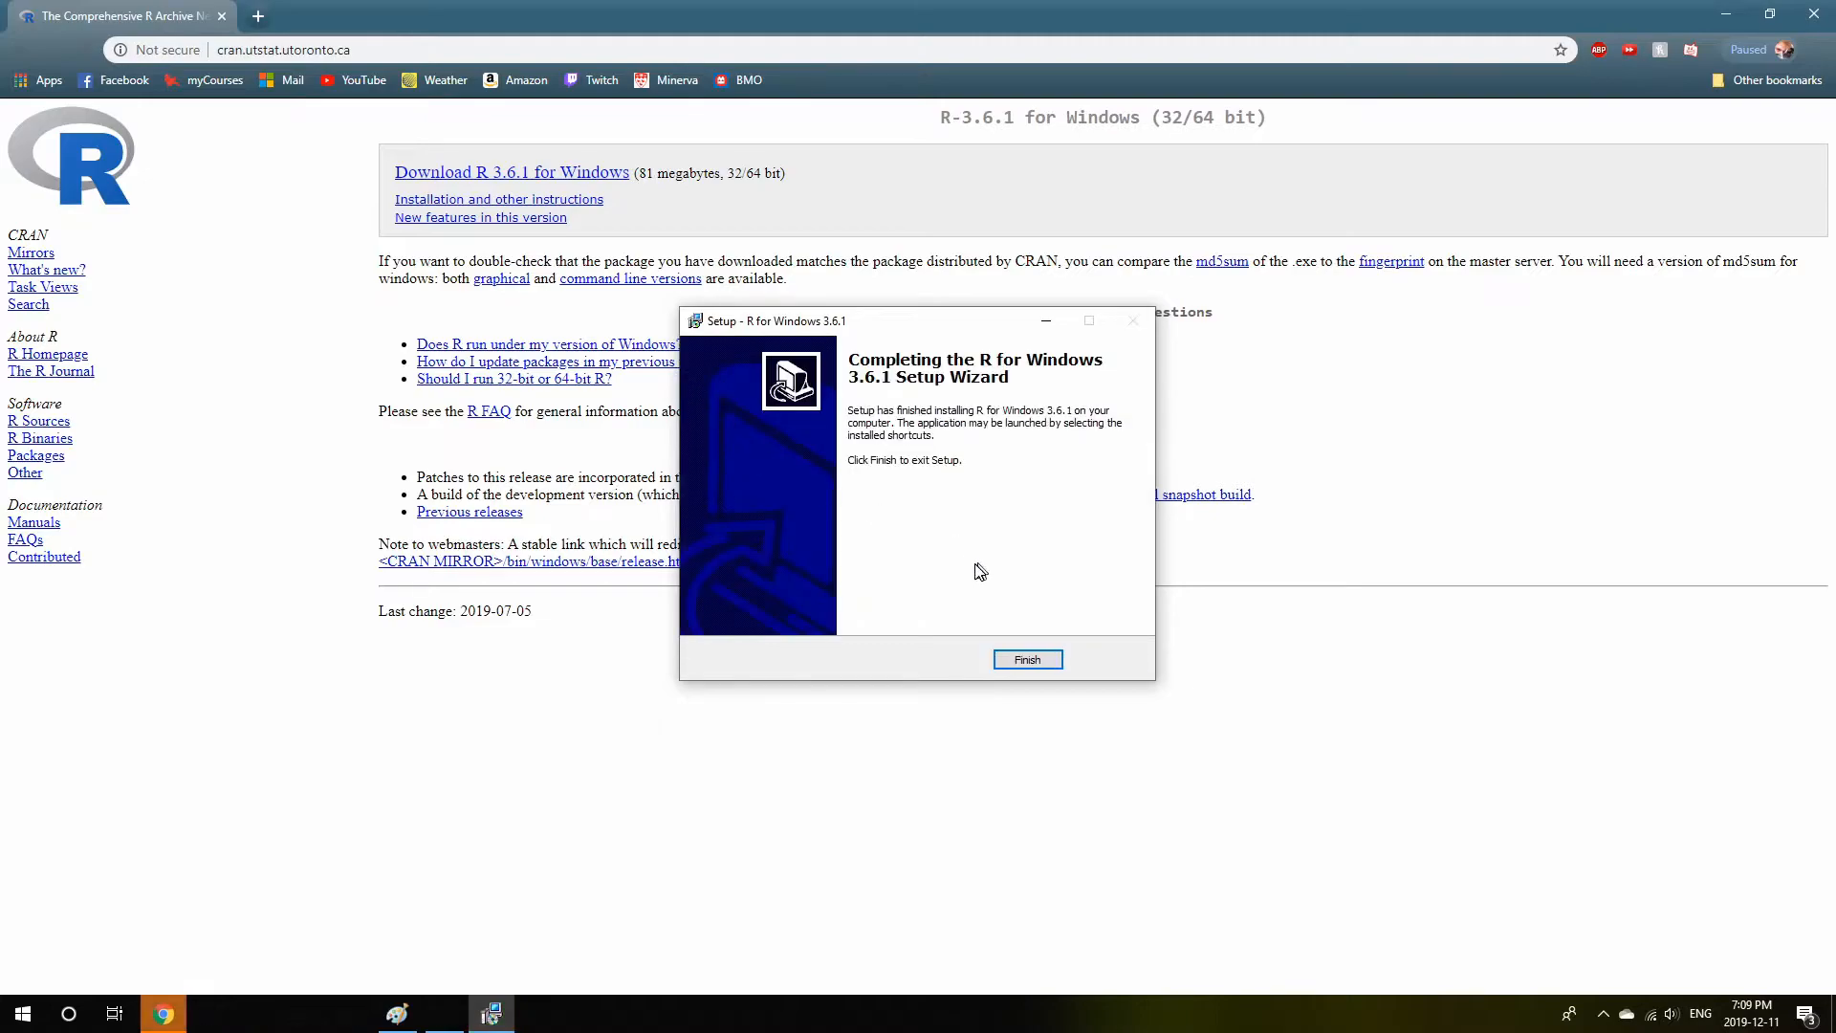
{"action": "left_click", "coordinate": [1050, 659]}
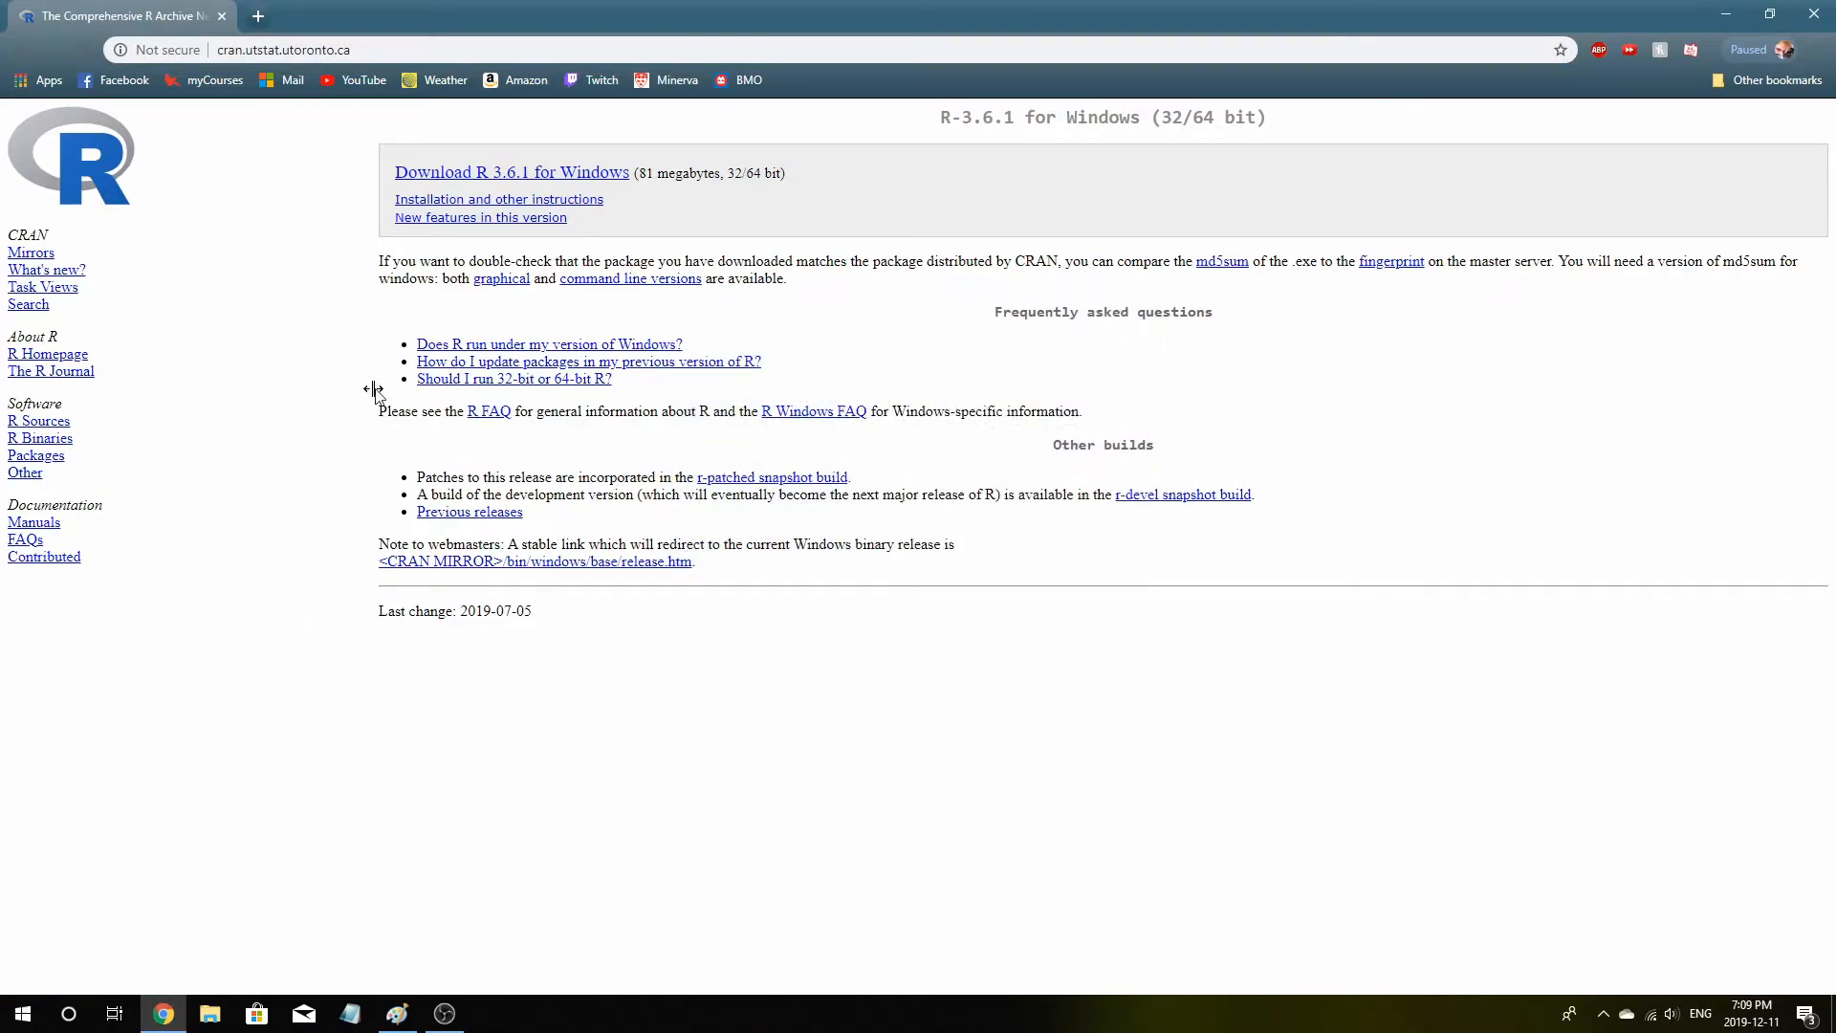
Search the web for rstudio in a new tab and open the RStudio site's download page
{"action": "left_click", "coordinate": [270, 19]}
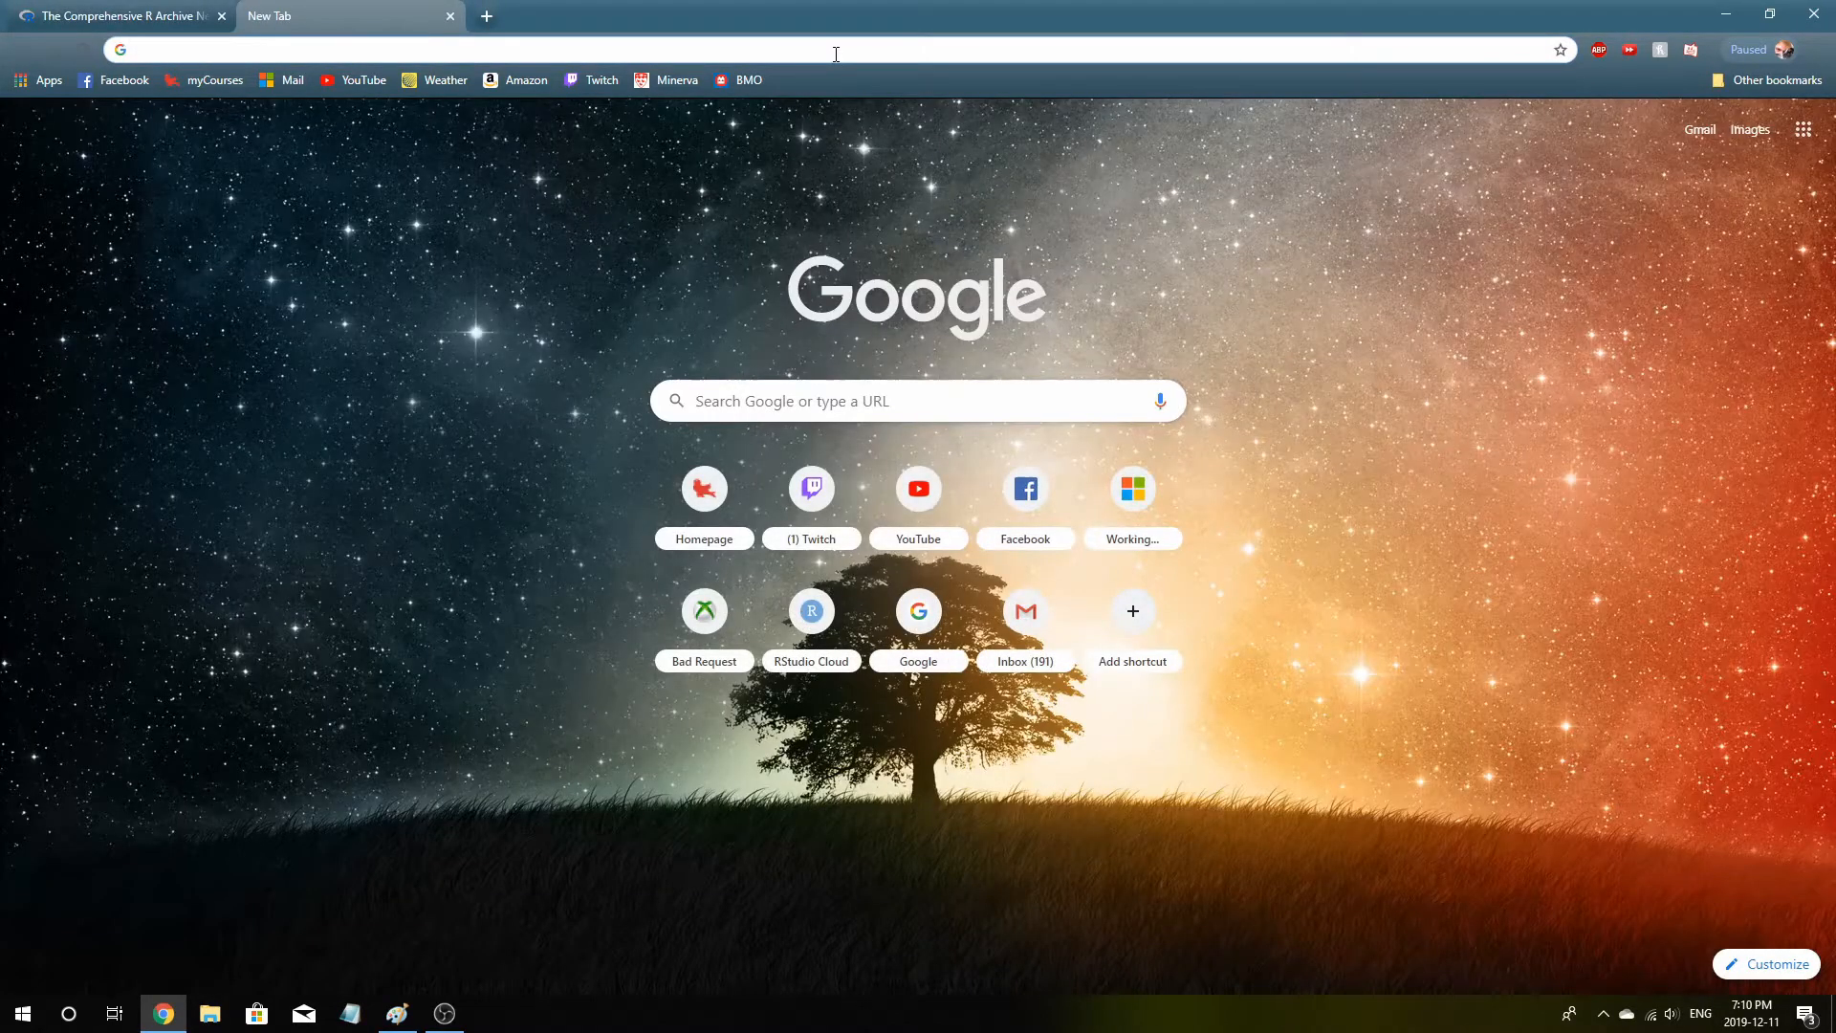
{"action": "type", "text": "rstudio"}
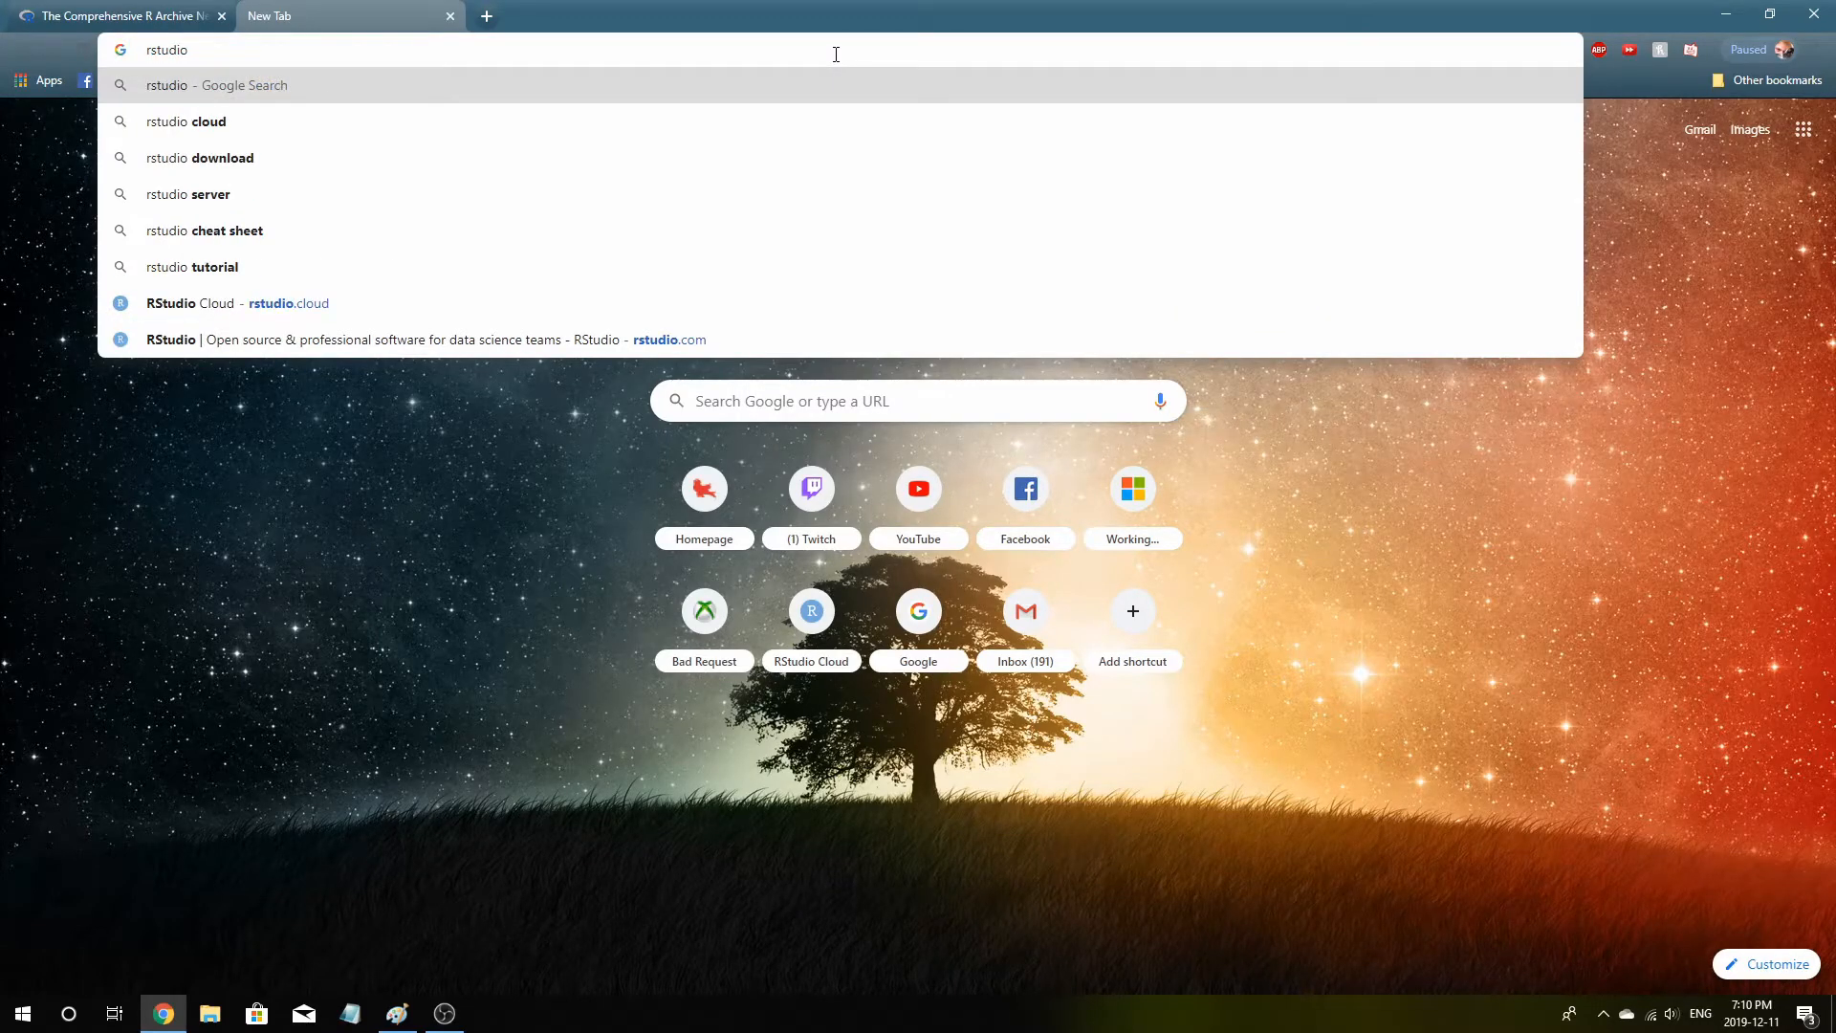
{"action": "key", "text": "Return"}
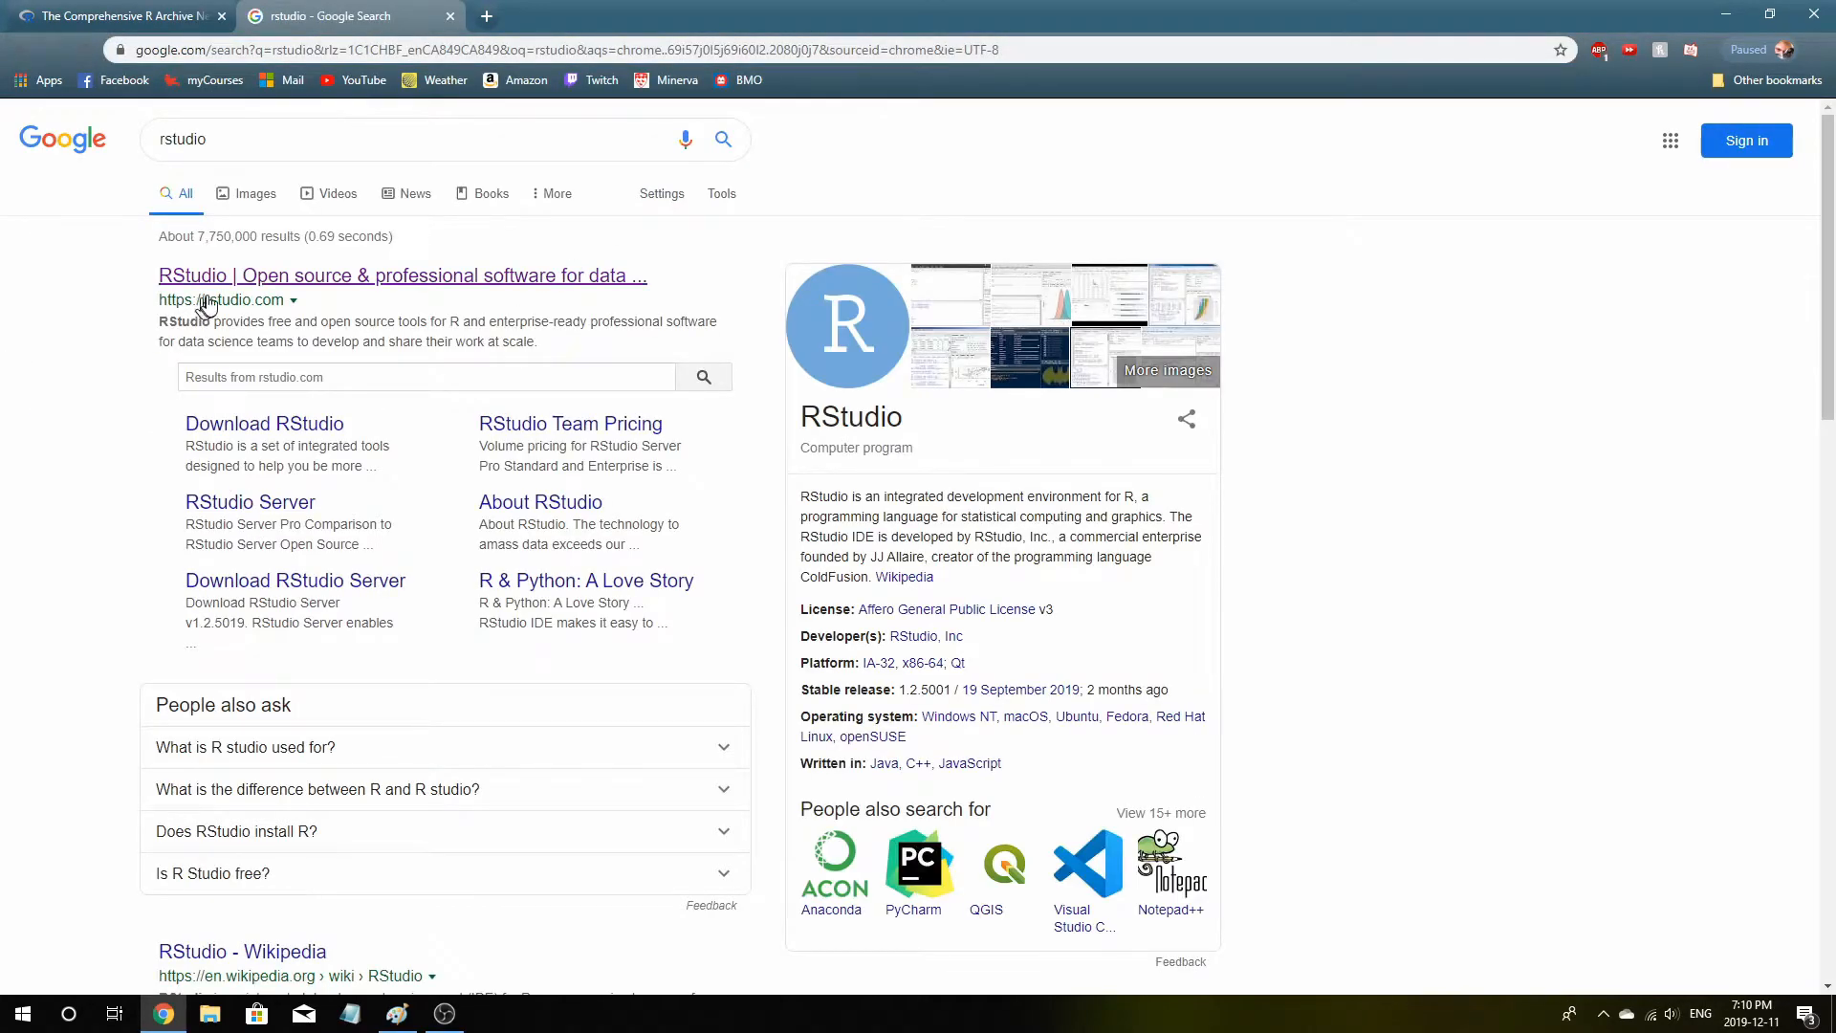
{"action": "left_click", "coordinate": [244, 277]}
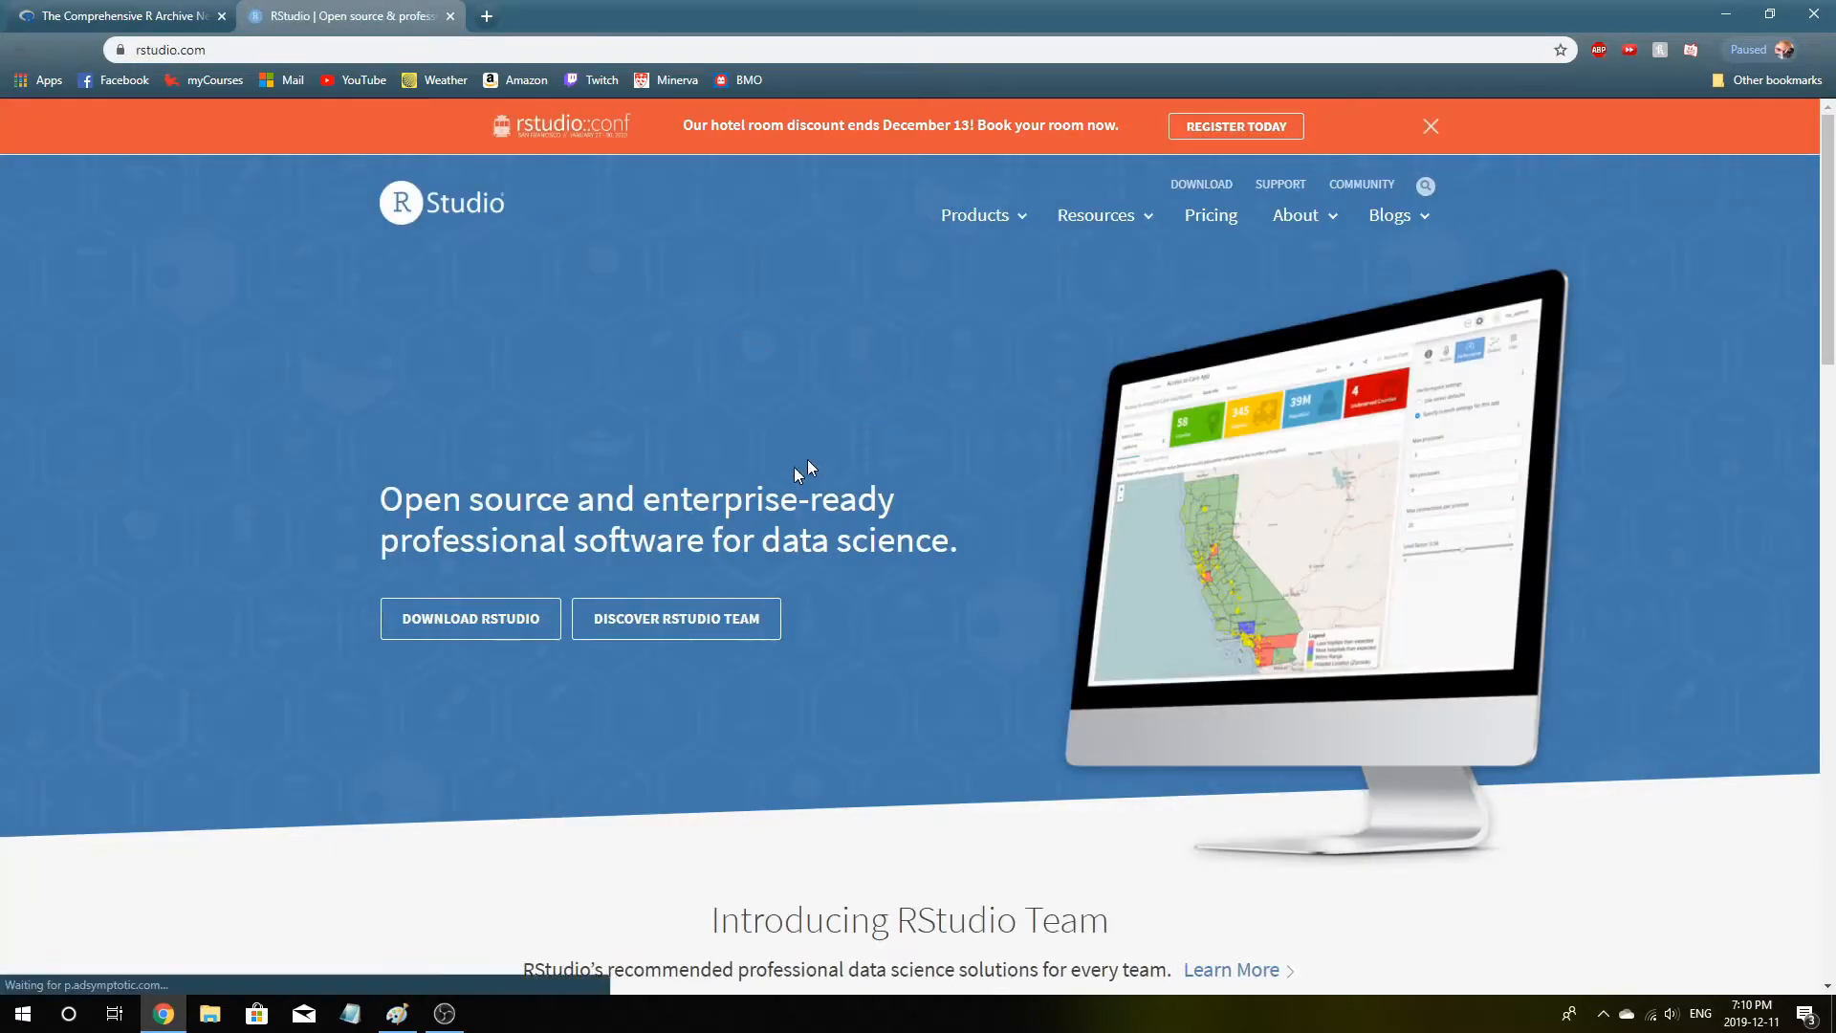
{"action": "left_click", "coordinate": [473, 627]}
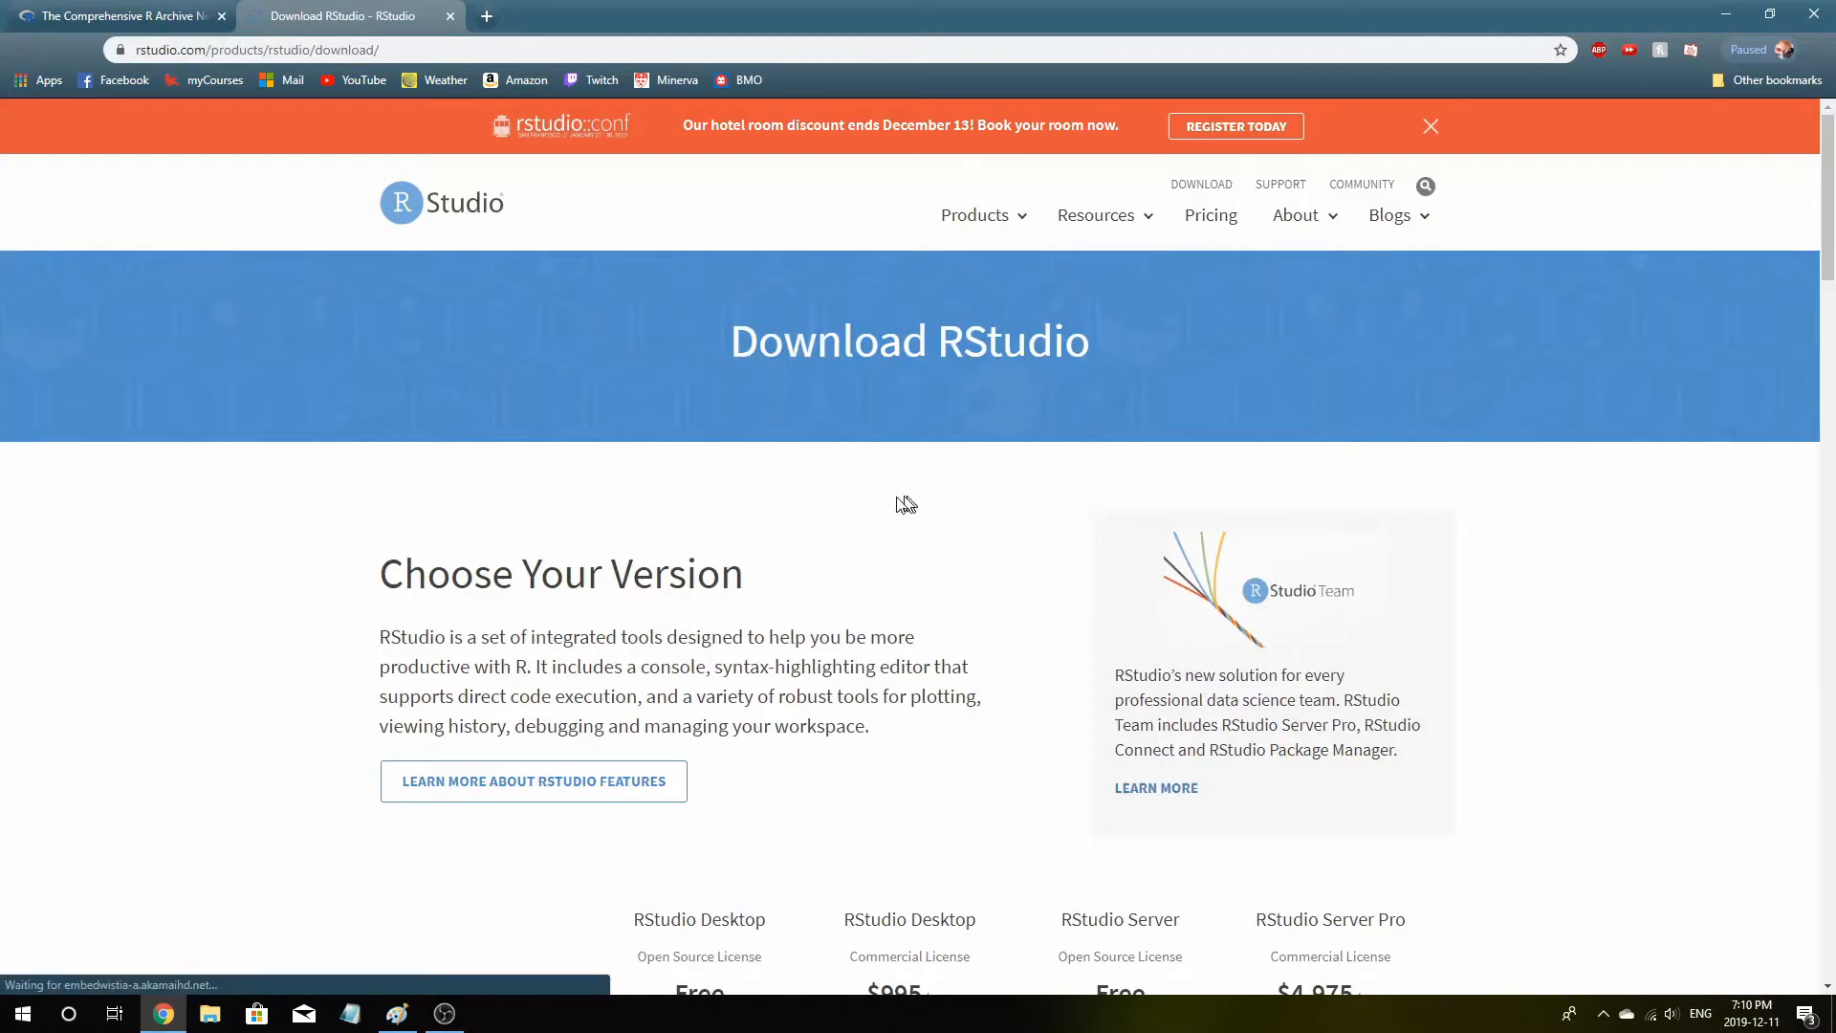
Compare the RStudio editions and pick the free RStudio Desktop open-source license download
{"action": "scroll", "coordinate": [842, 505], "scroll_direction": "down", "scroll_amount": 3}
{"action": "scroll", "coordinate": [865, 494], "scroll_direction": "down", "scroll_amount": 4}
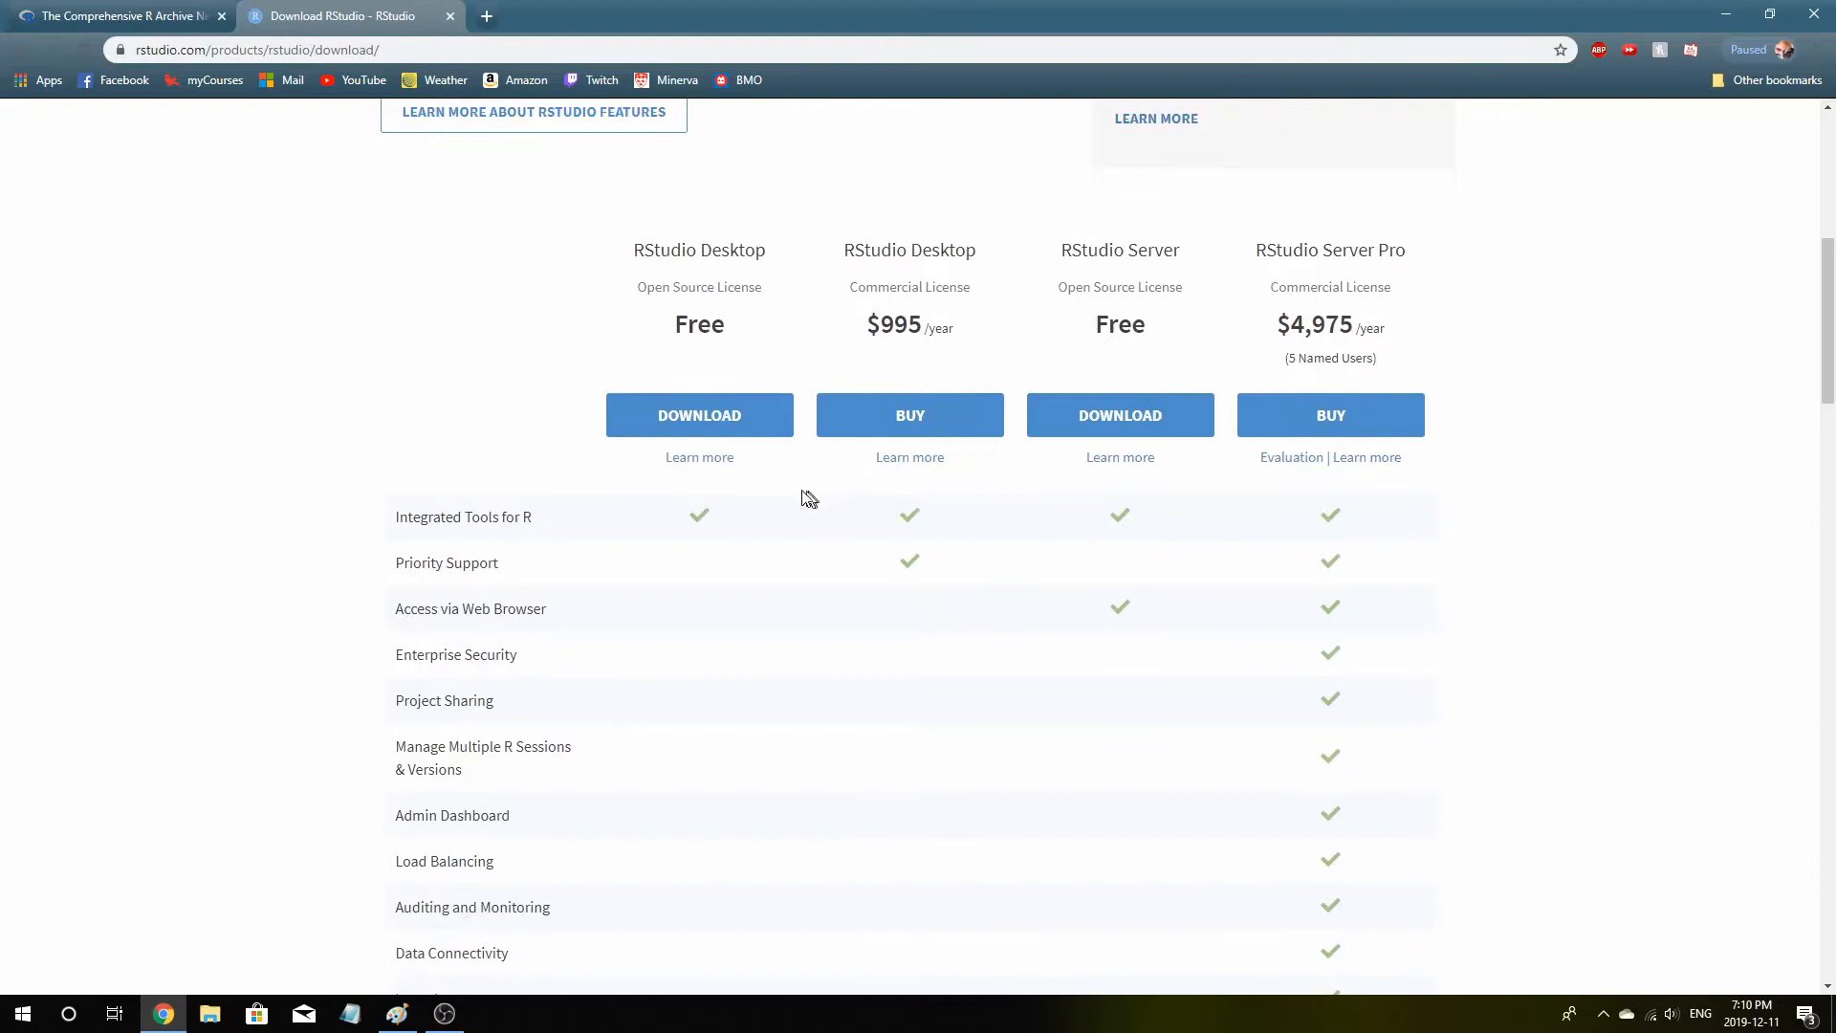
{"action": "left_click_drag", "start_coordinate": [660, 330], "coordinate": [936, 333]}
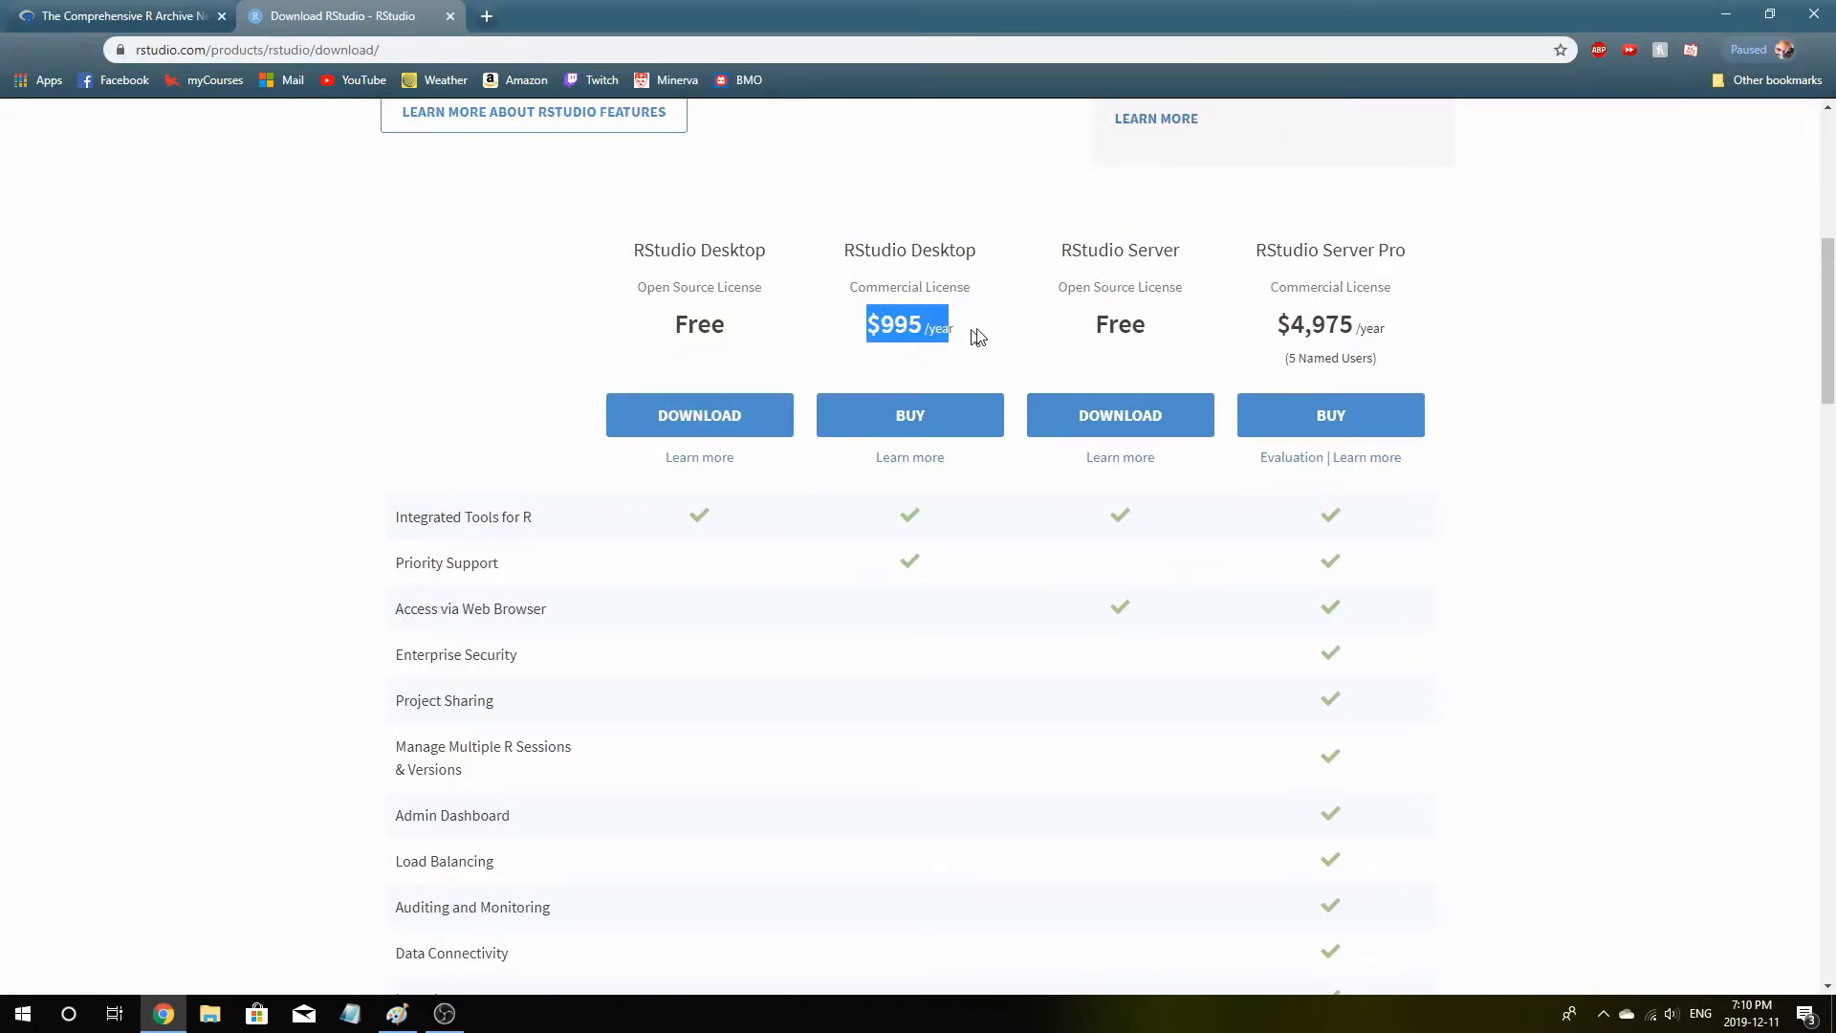
{"action": "left_click", "coordinate": [565, 369]}
{"action": "scroll", "coordinate": [565, 369], "scroll_direction": "down", "scroll_amount": 7}
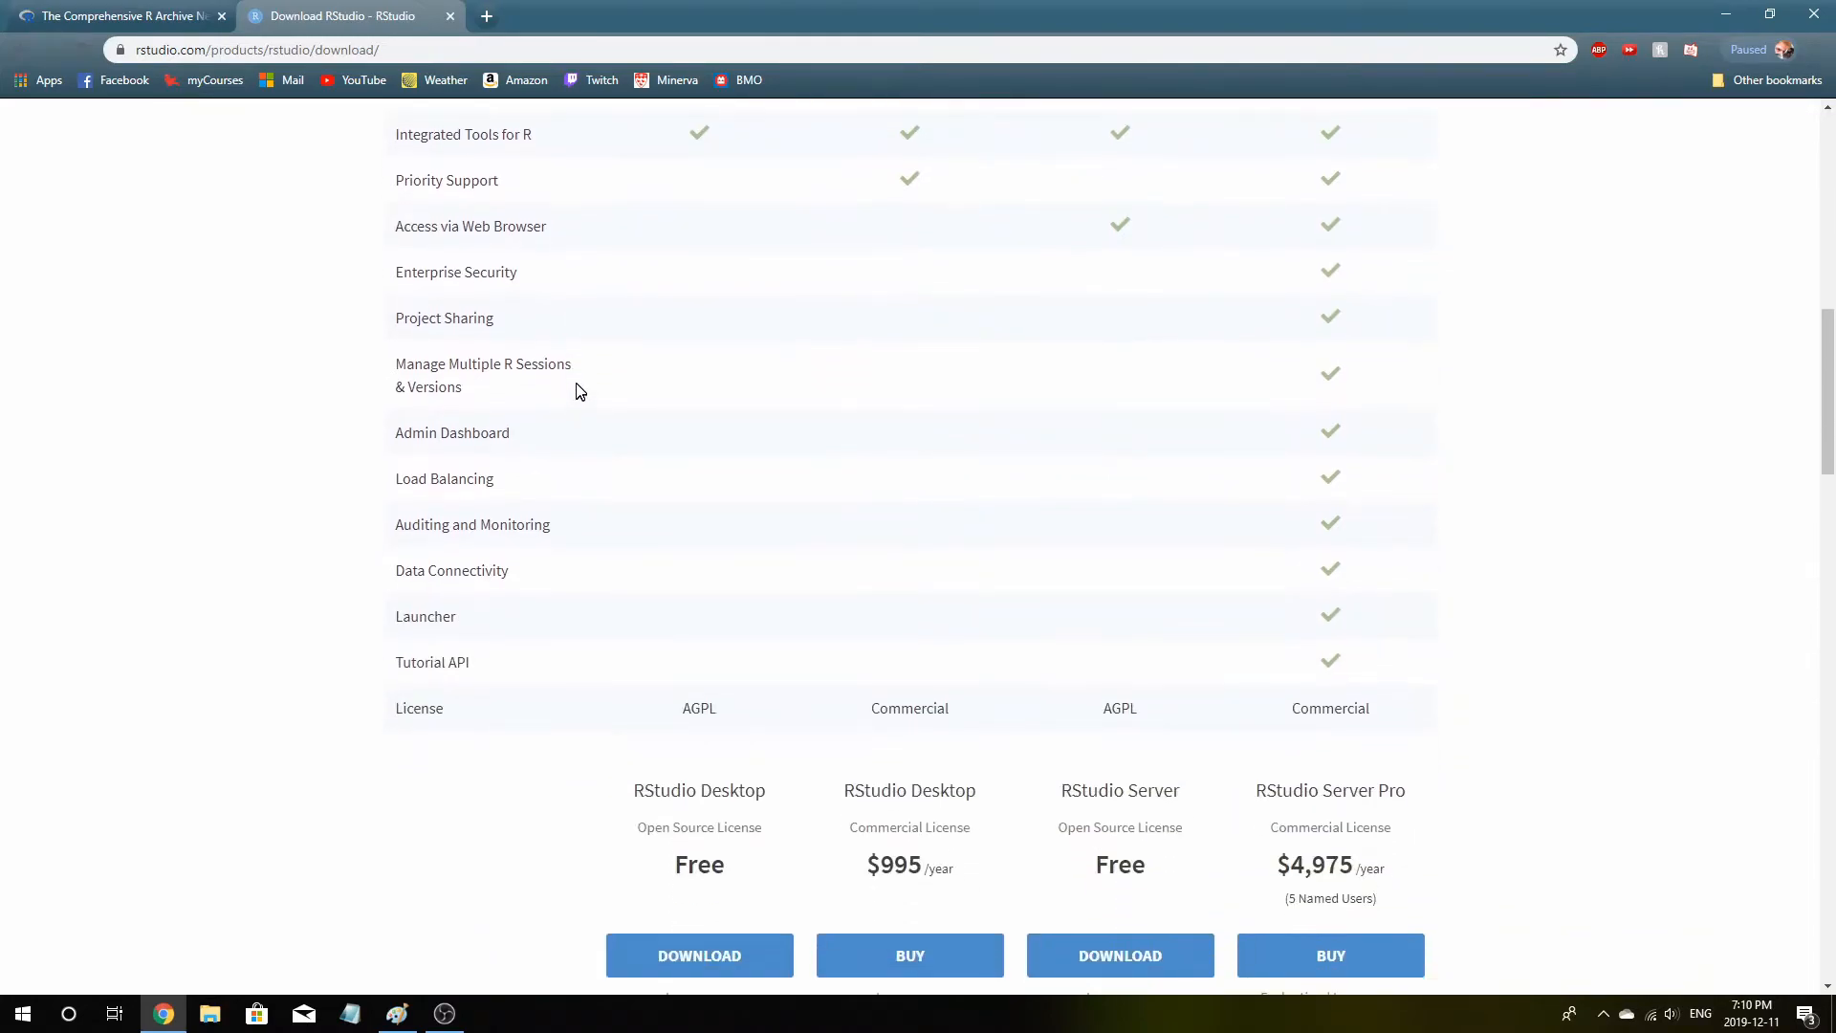
{"action": "left_click", "coordinate": [658, 675]}
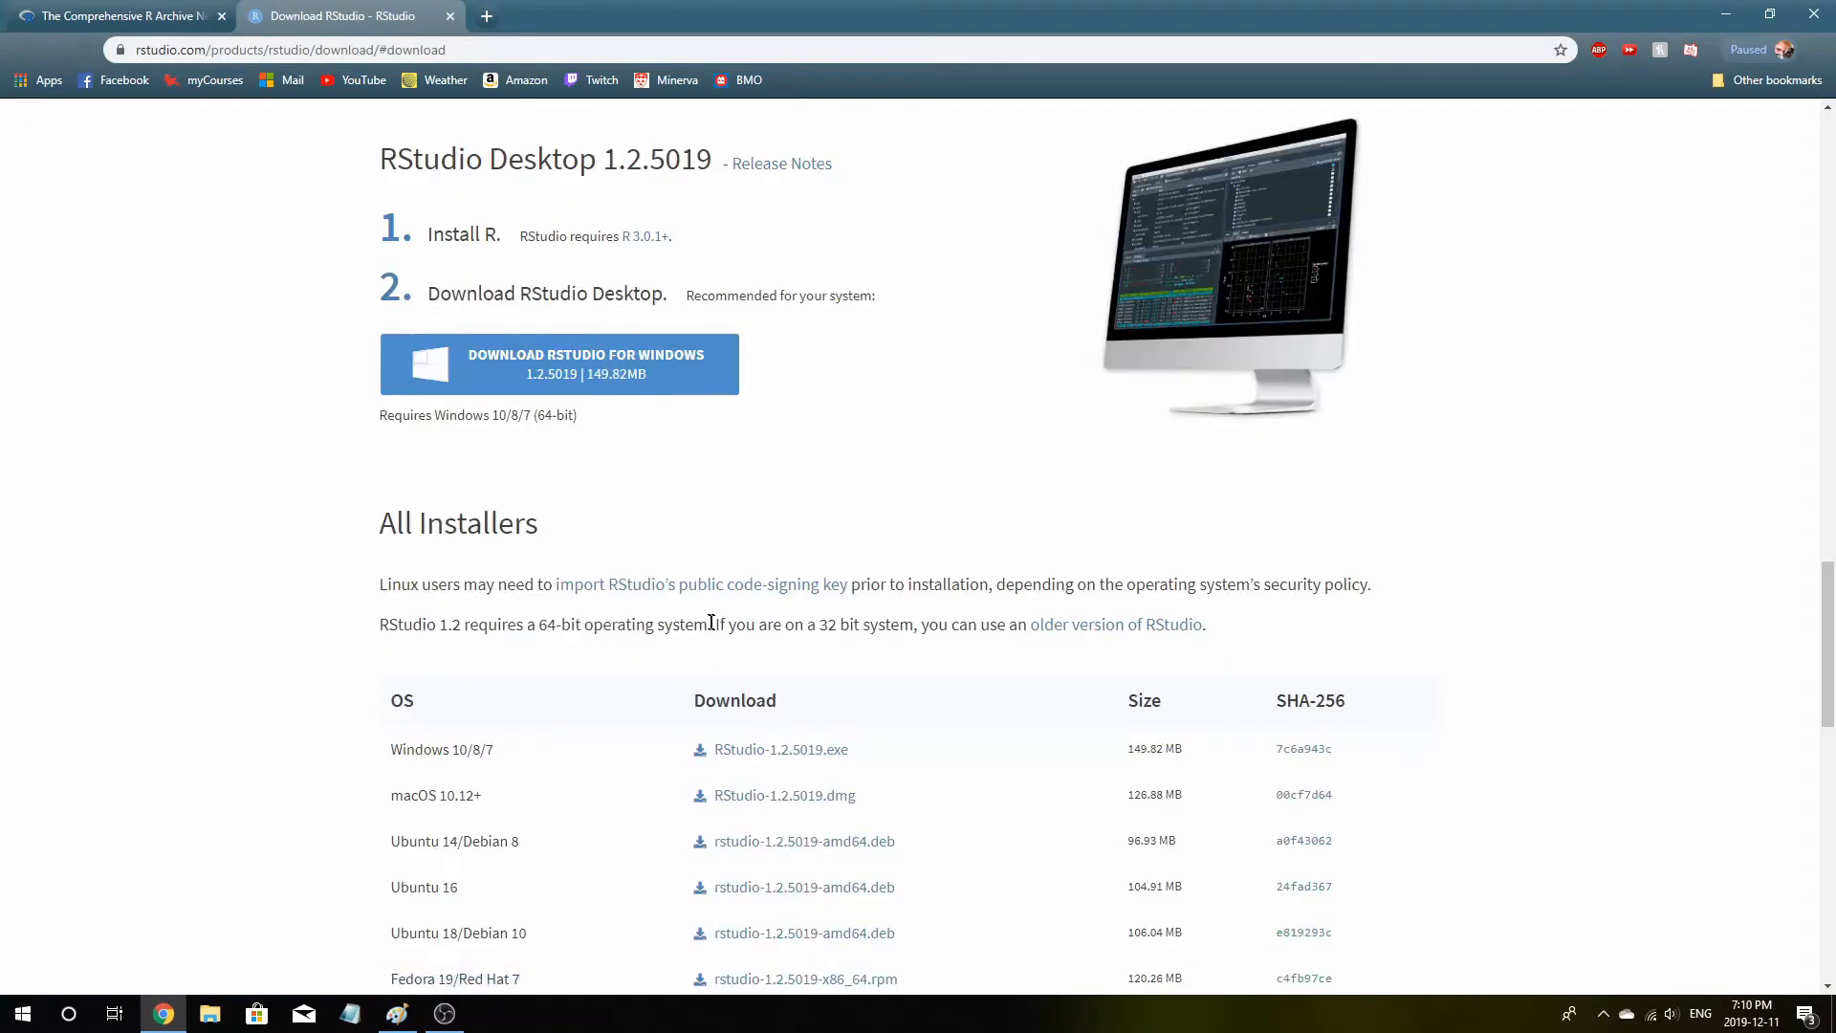
Download the RStudio-1.2.5019.exe installer for Windows 10/8/7
{"action": "scroll", "coordinate": [679, 565], "scroll_direction": "down", "scroll_amount": 3}
{"action": "left_click", "coordinate": [765, 464]}
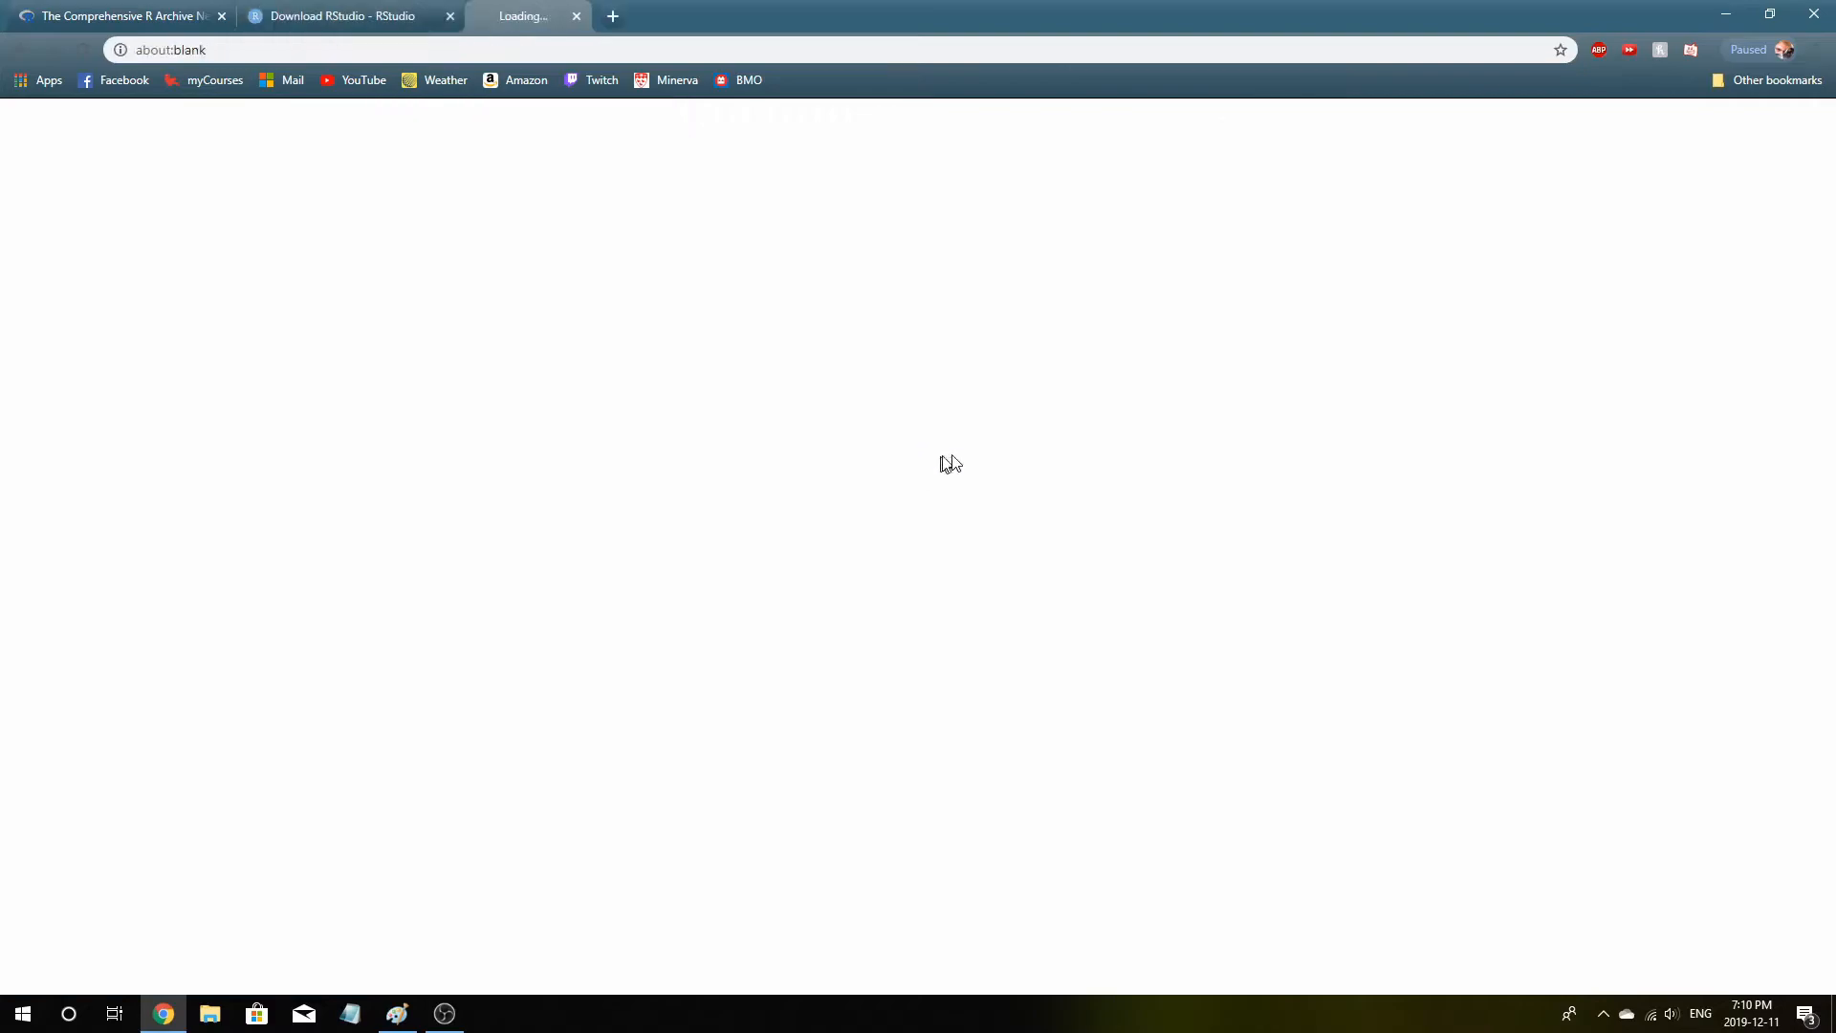
{"action": "left_click", "coordinate": [328, 970]}
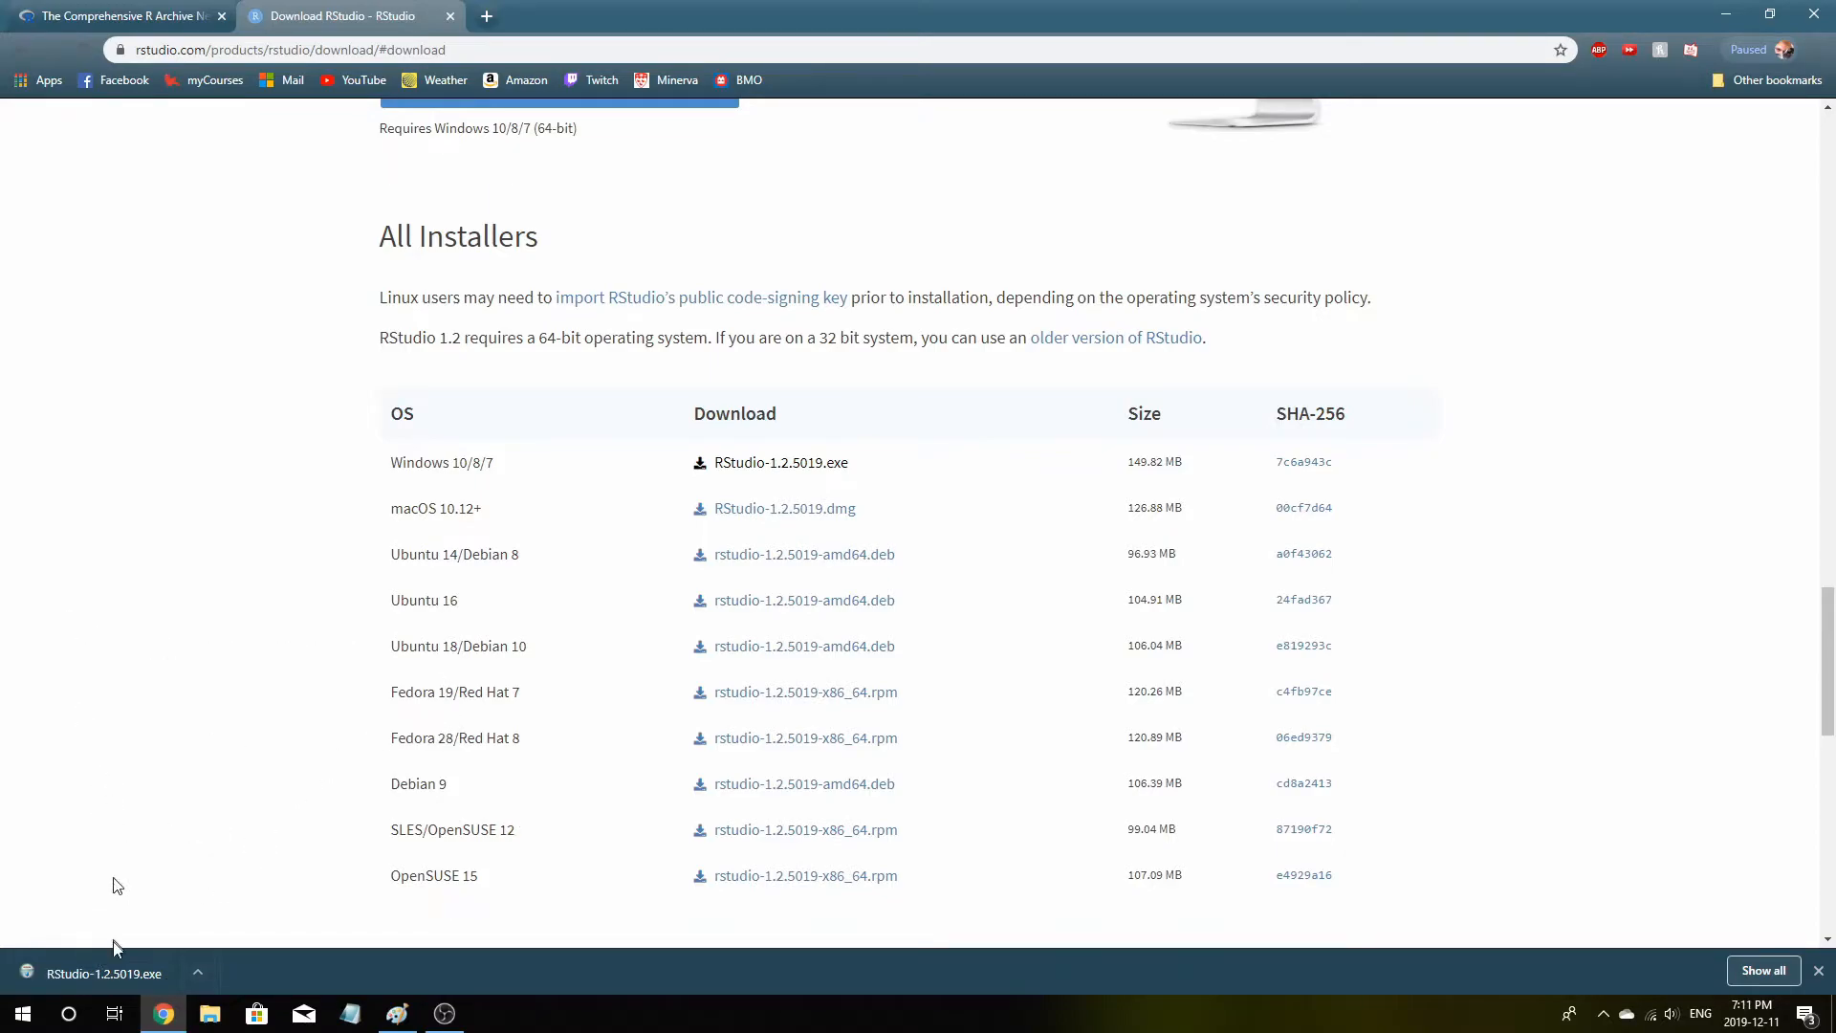
Run the RStudio setup, keeping the default install folder and Start Menu folder, and start installing
{"action": "left_click", "coordinate": [111, 976]}
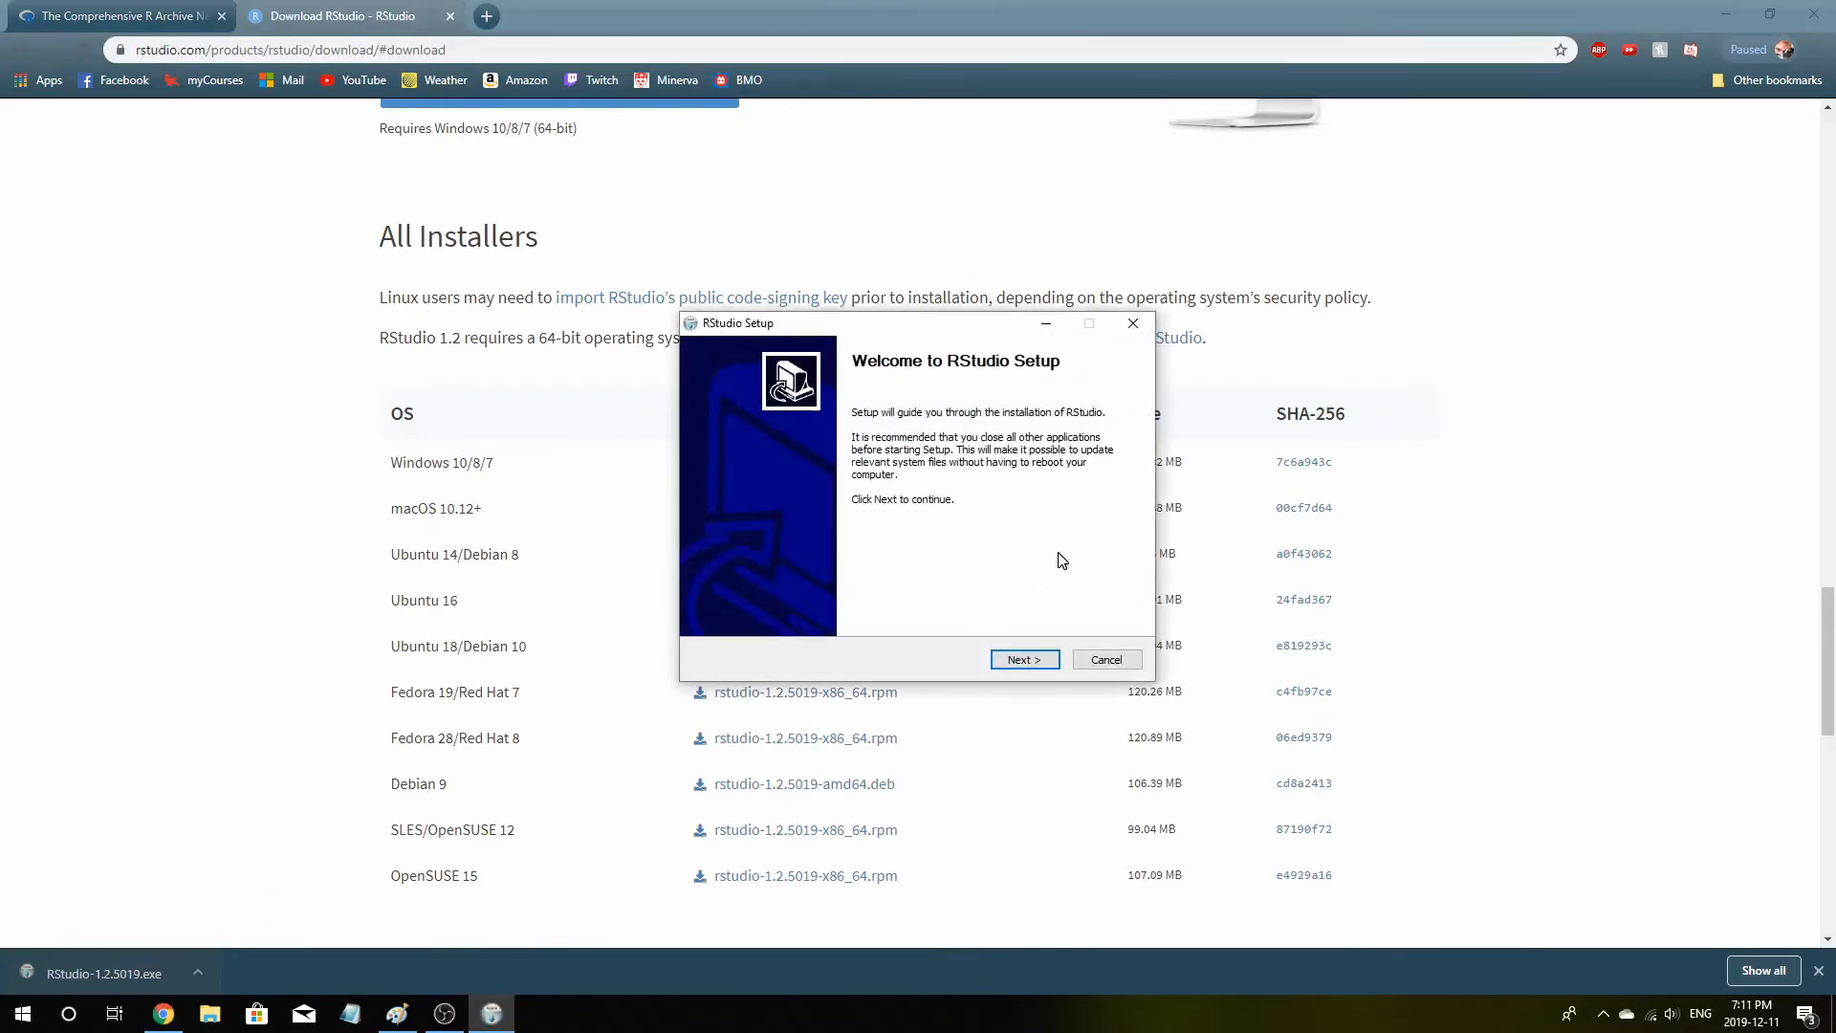
{"action": "left_click", "coordinate": [1021, 661]}
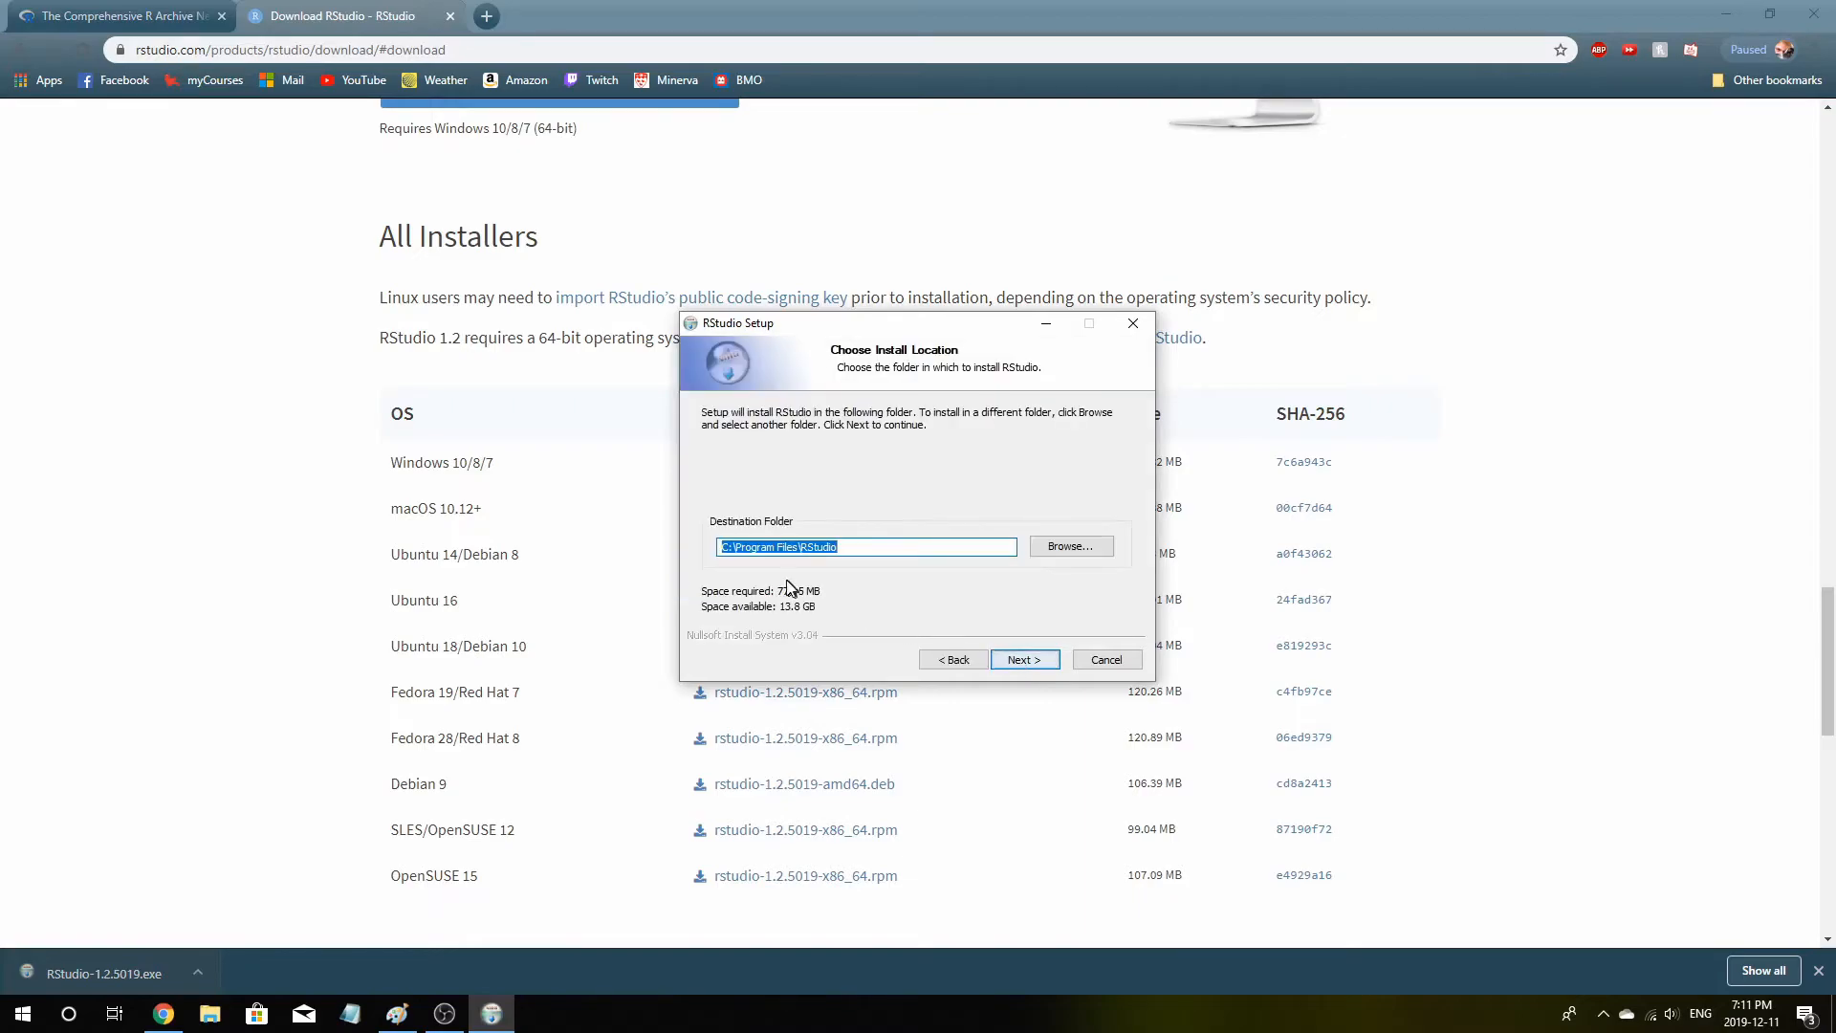
{"action": "left_click", "coordinate": [1023, 659]}
{"action": "left_click", "coordinate": [1019, 664]}
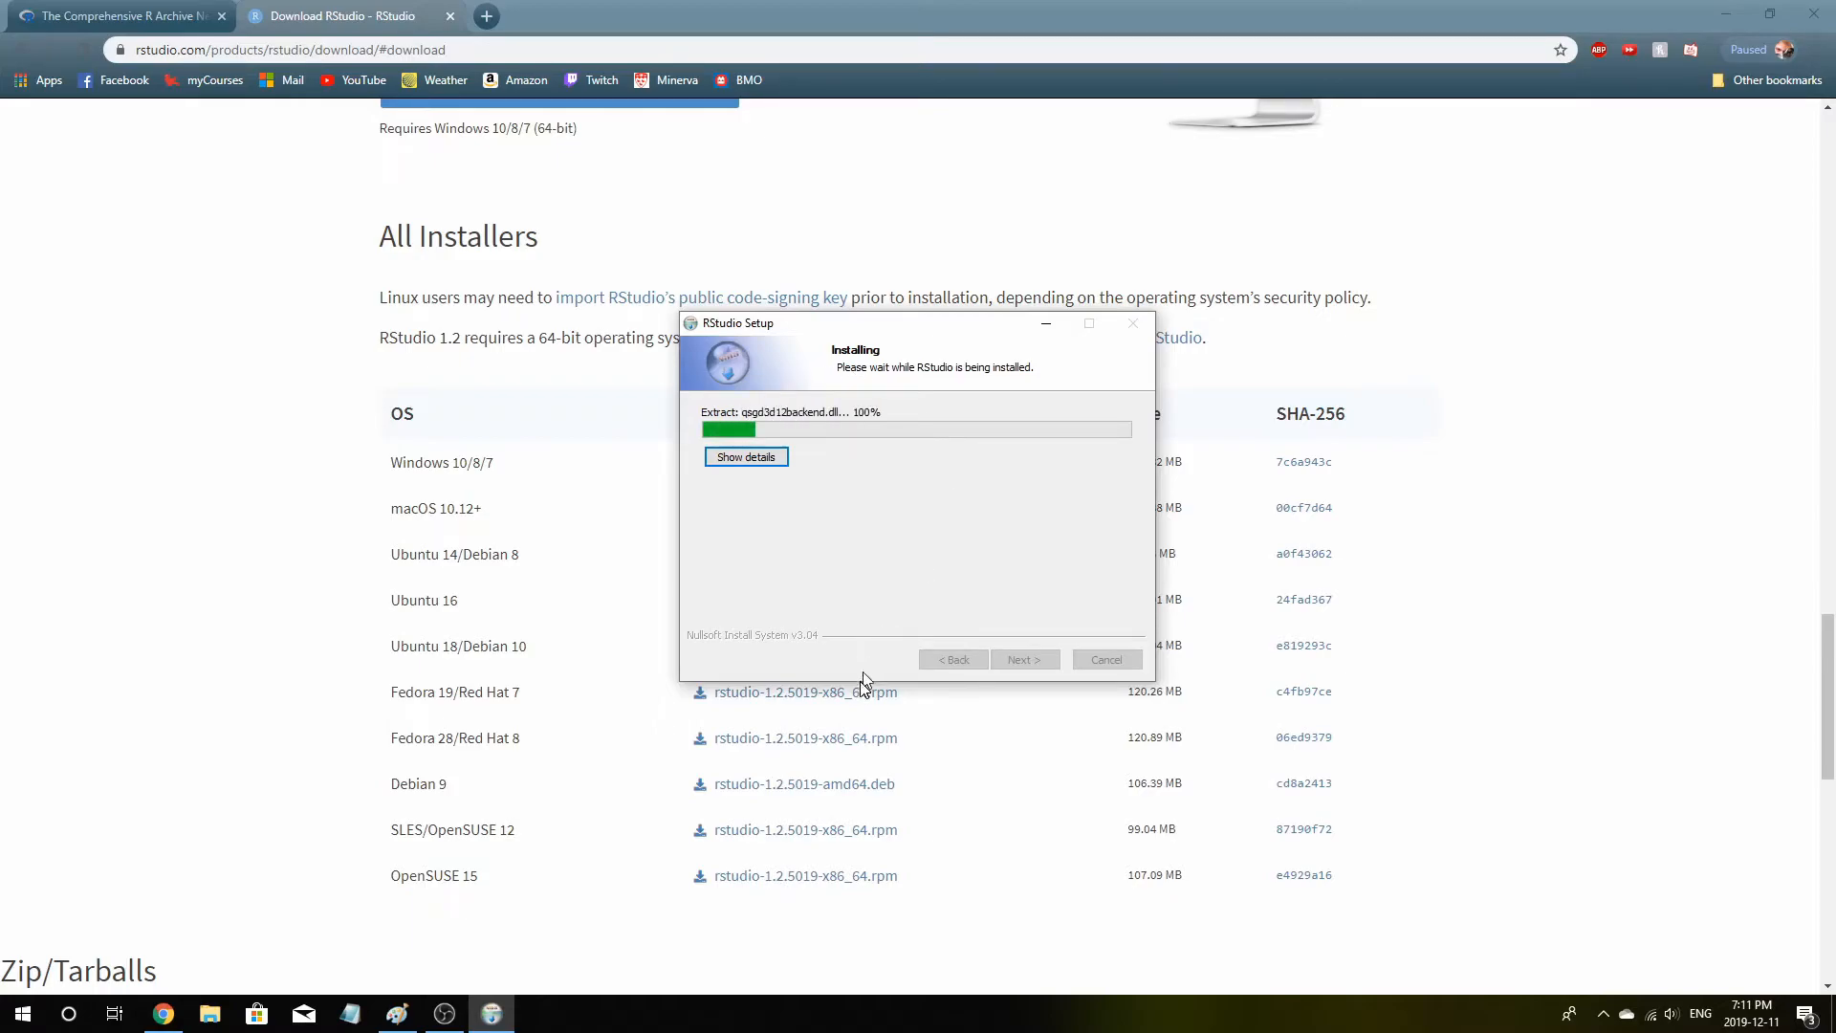
Switch to Paint and sketch freehand squiggles, a plotted graph, a table and arrows illustrating a data workflow
{"action": "left_click", "coordinate": [396, 1014]}
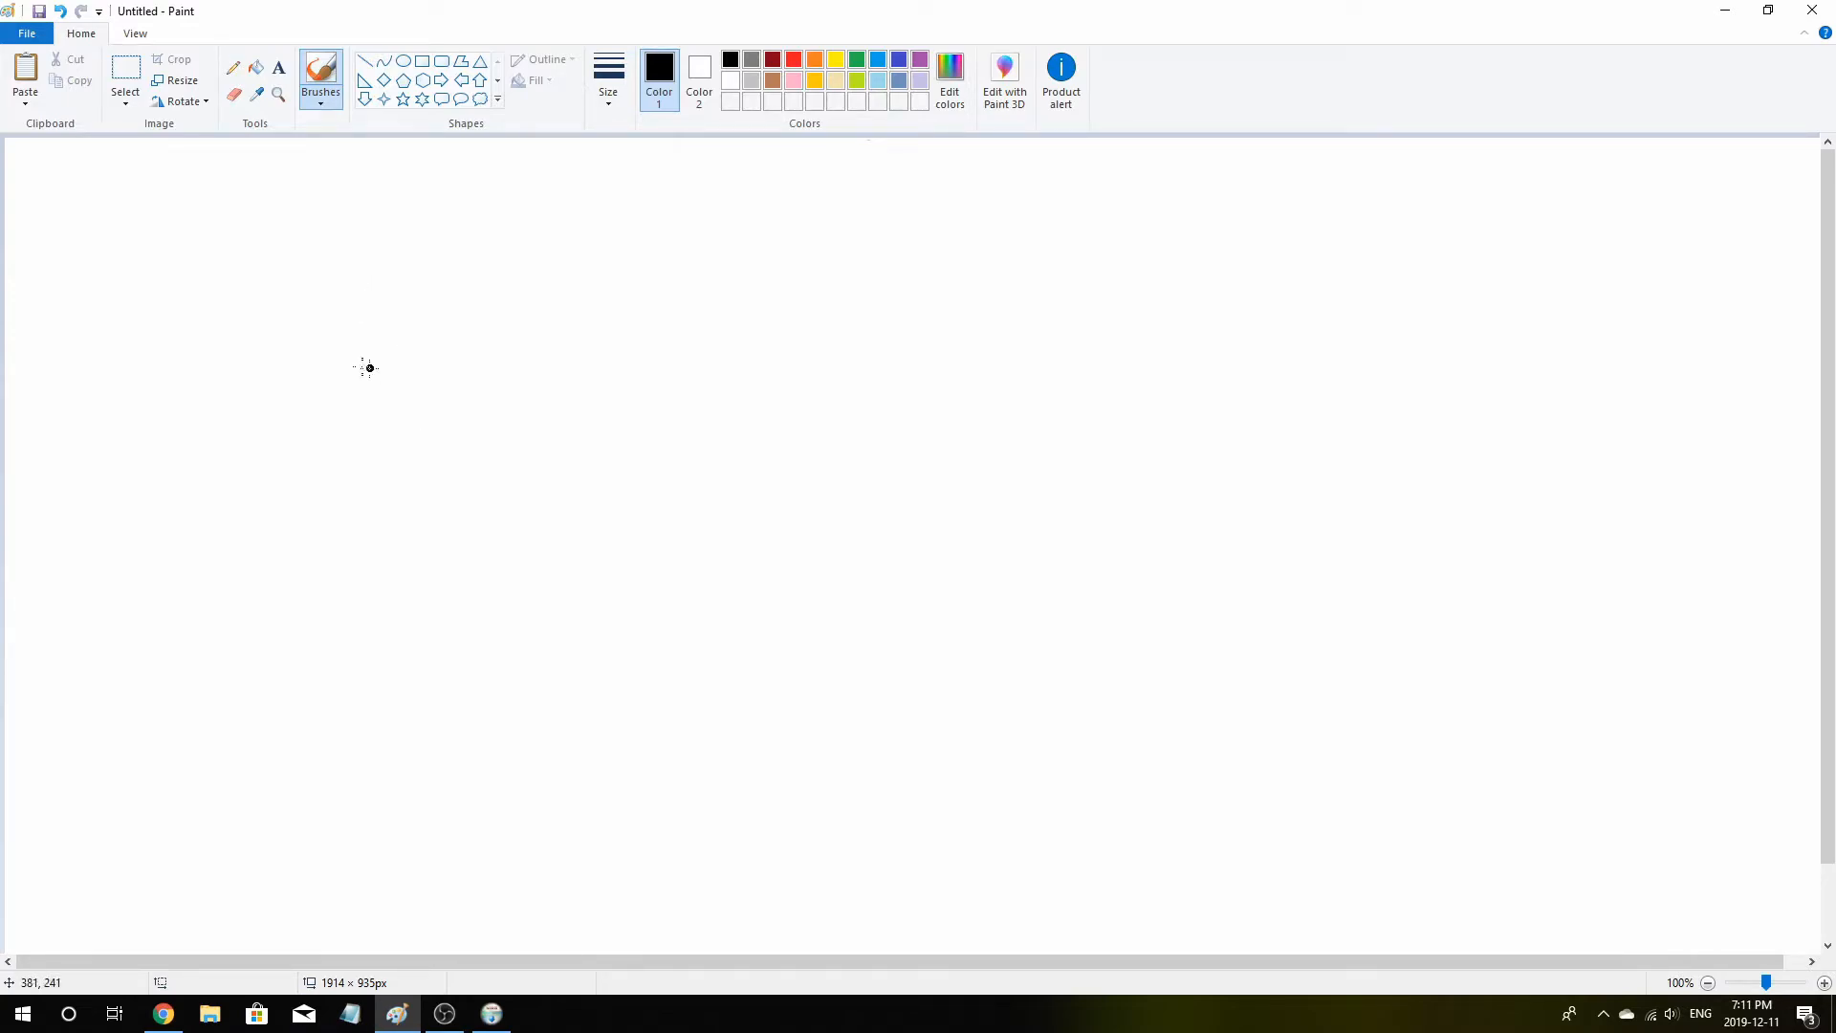
{"action": "mouse_move", "coordinate": [331, 283]}
{"action": "left_mouse_down"}
{"action": "mouse_move", "coordinate": [828, 278]}
{"action": "mouse_move", "coordinate": [899, 300]}
{"action": "mouse_move", "coordinate": [1016, 253]}
{"action": "left_mouse_up"}
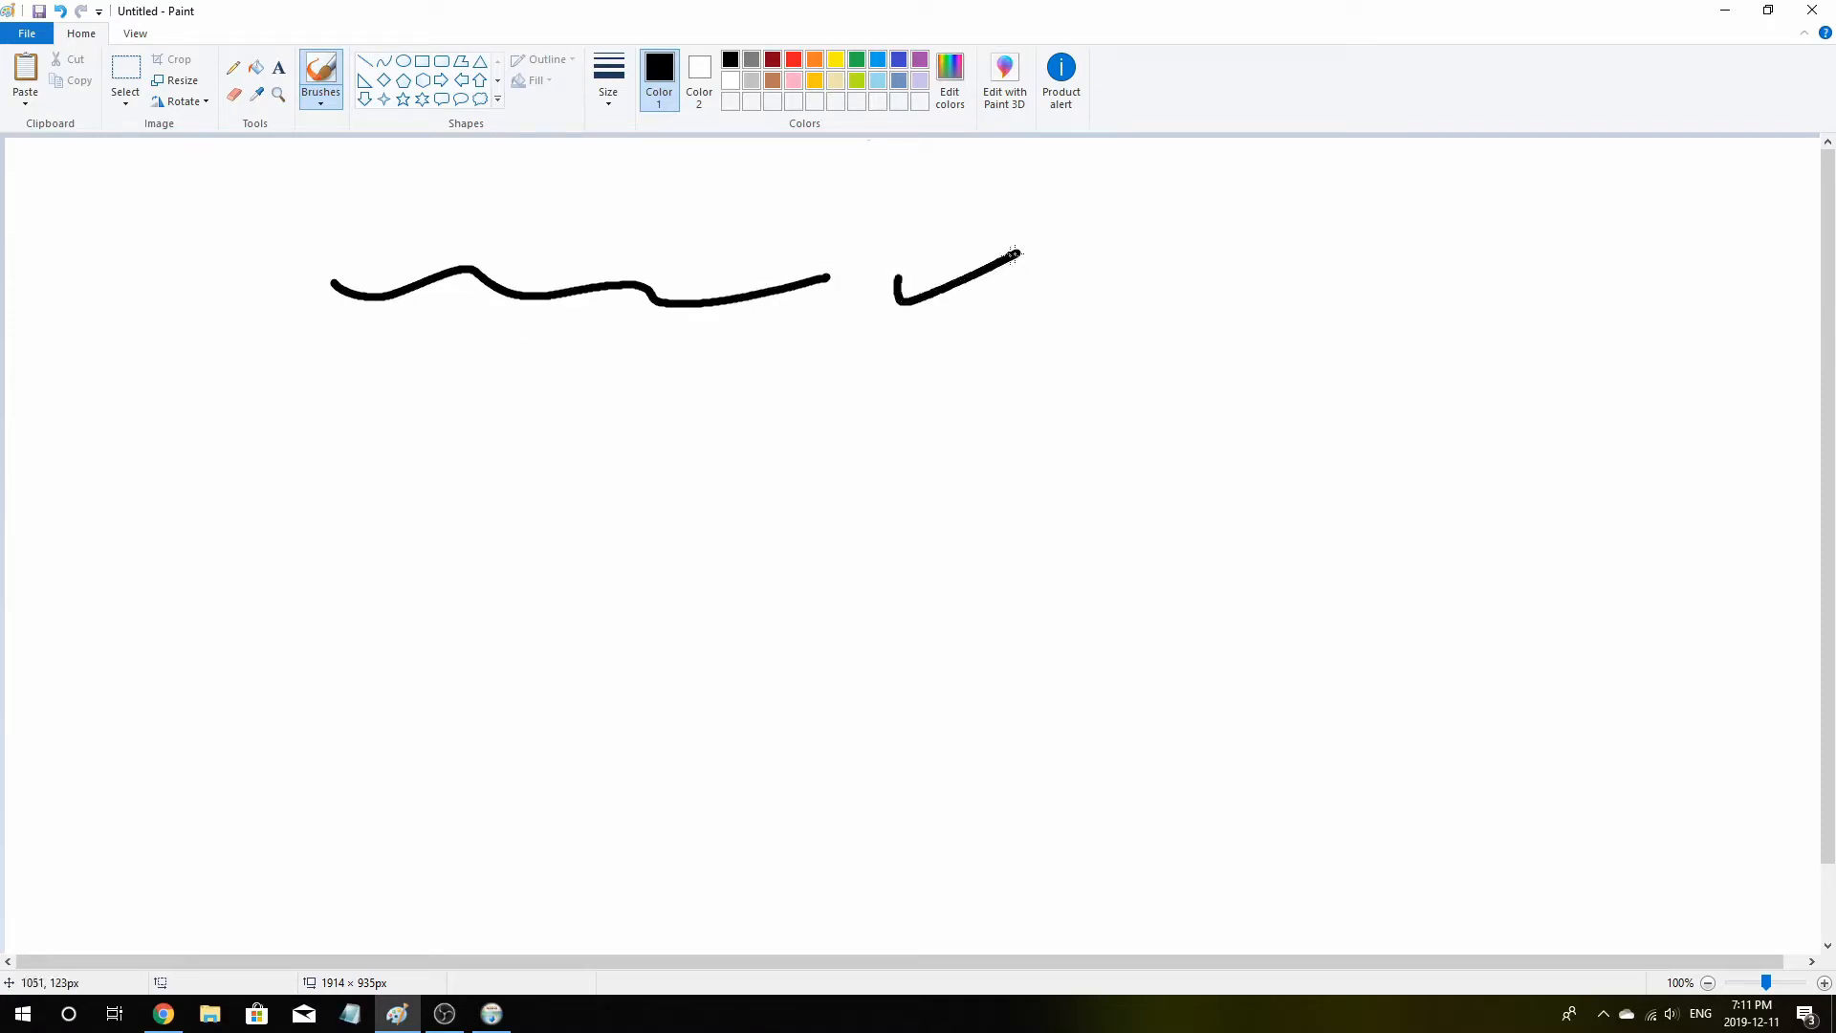
{"action": "mouse_move", "coordinate": [1289, 164]}
{"action": "left_mouse_down"}
{"action": "mouse_move", "coordinate": [1339, 331]}
{"action": "mouse_move", "coordinate": [1604, 342]}
{"action": "left_mouse_up"}
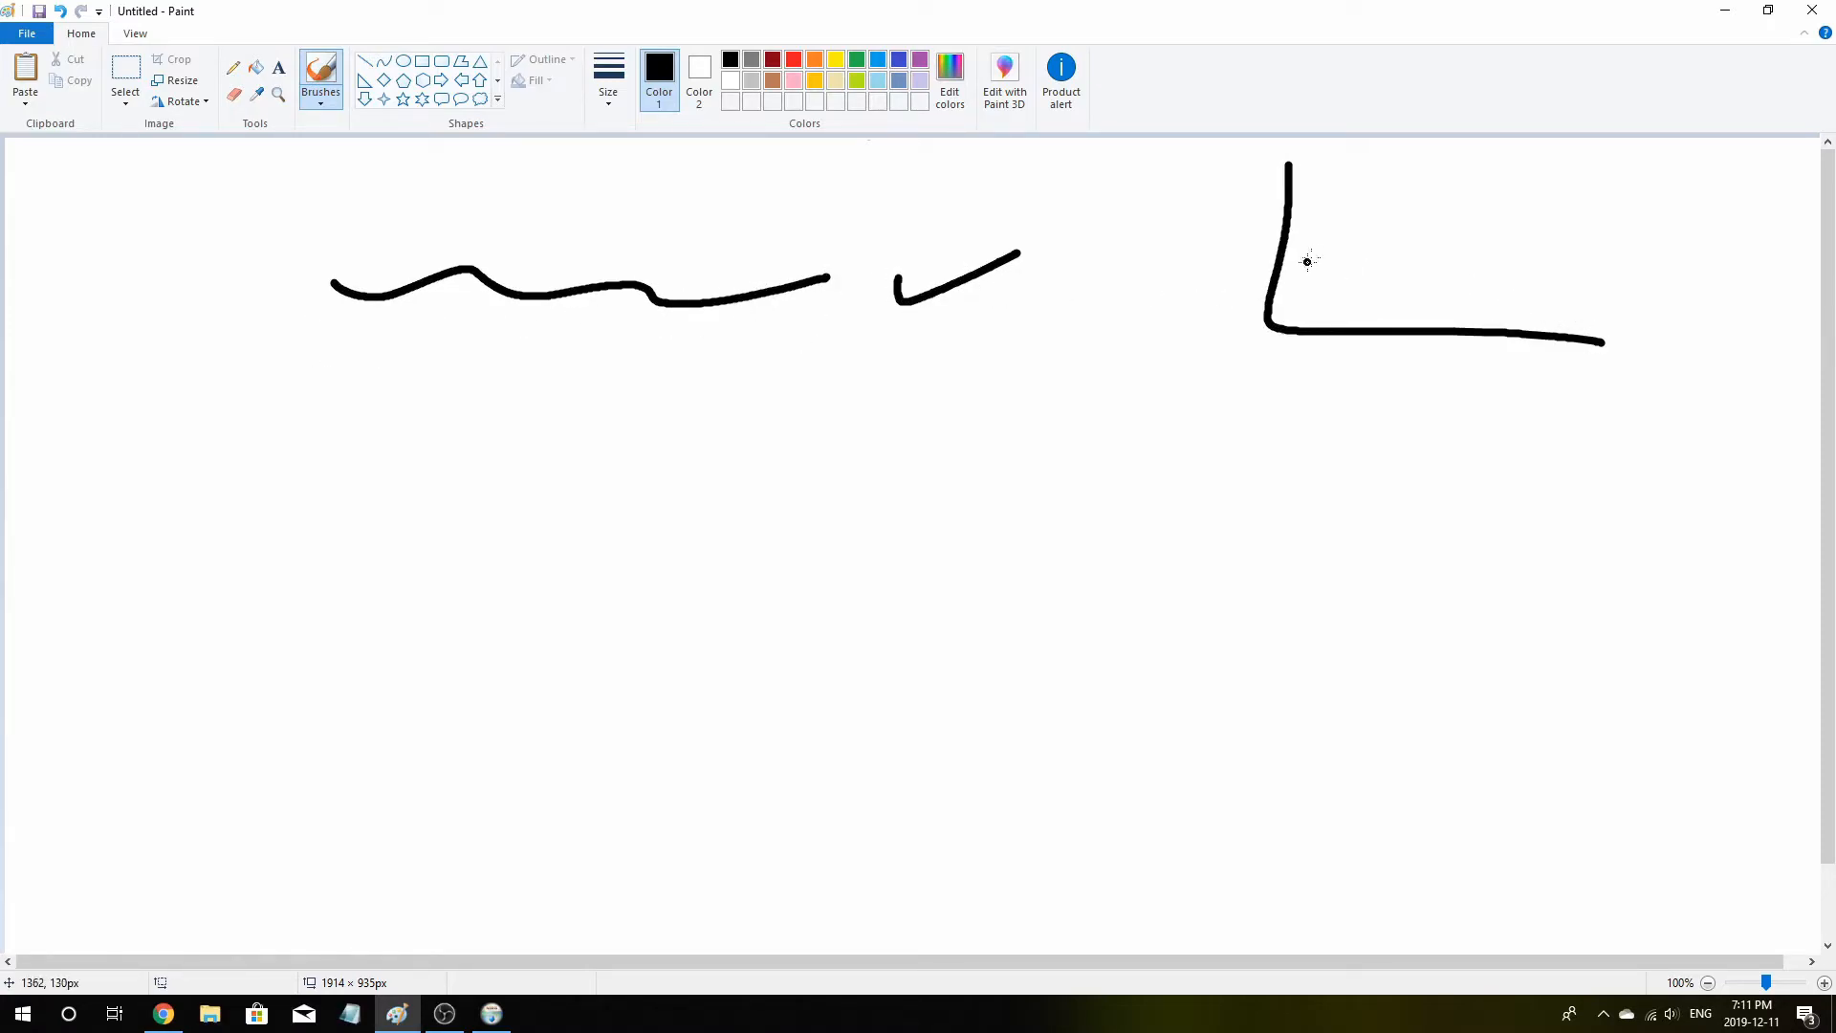
{"action": "left_click_drag", "start_coordinate": [1291, 273], "coordinate": [1511, 212]}
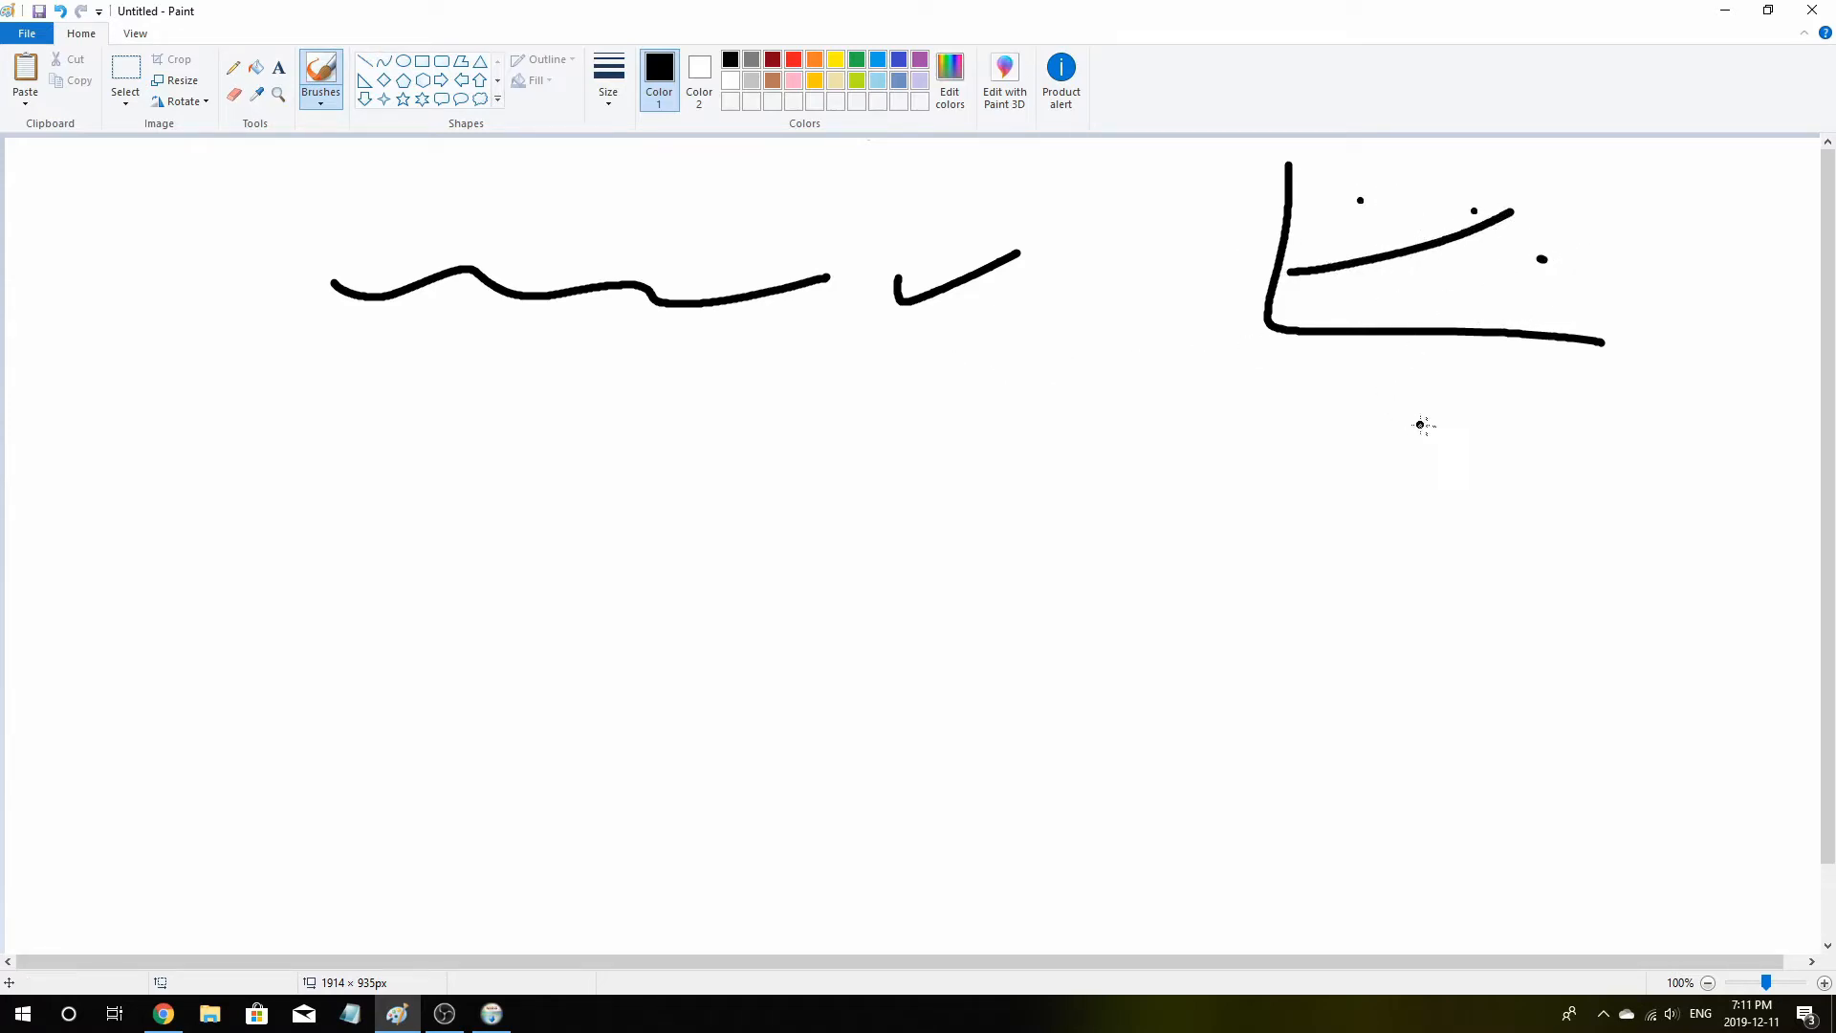
{"action": "left_click_drag", "start_coordinate": [1269, 367], "coordinate": [1260, 547]}
{"action": "left_click_drag", "start_coordinate": [1331, 357], "coordinate": [1323, 541]}
{"action": "left_click_drag", "start_coordinate": [1402, 382], "coordinate": [1419, 600]}
{"action": "left_click_drag", "start_coordinate": [1494, 379], "coordinate": [1511, 588]}
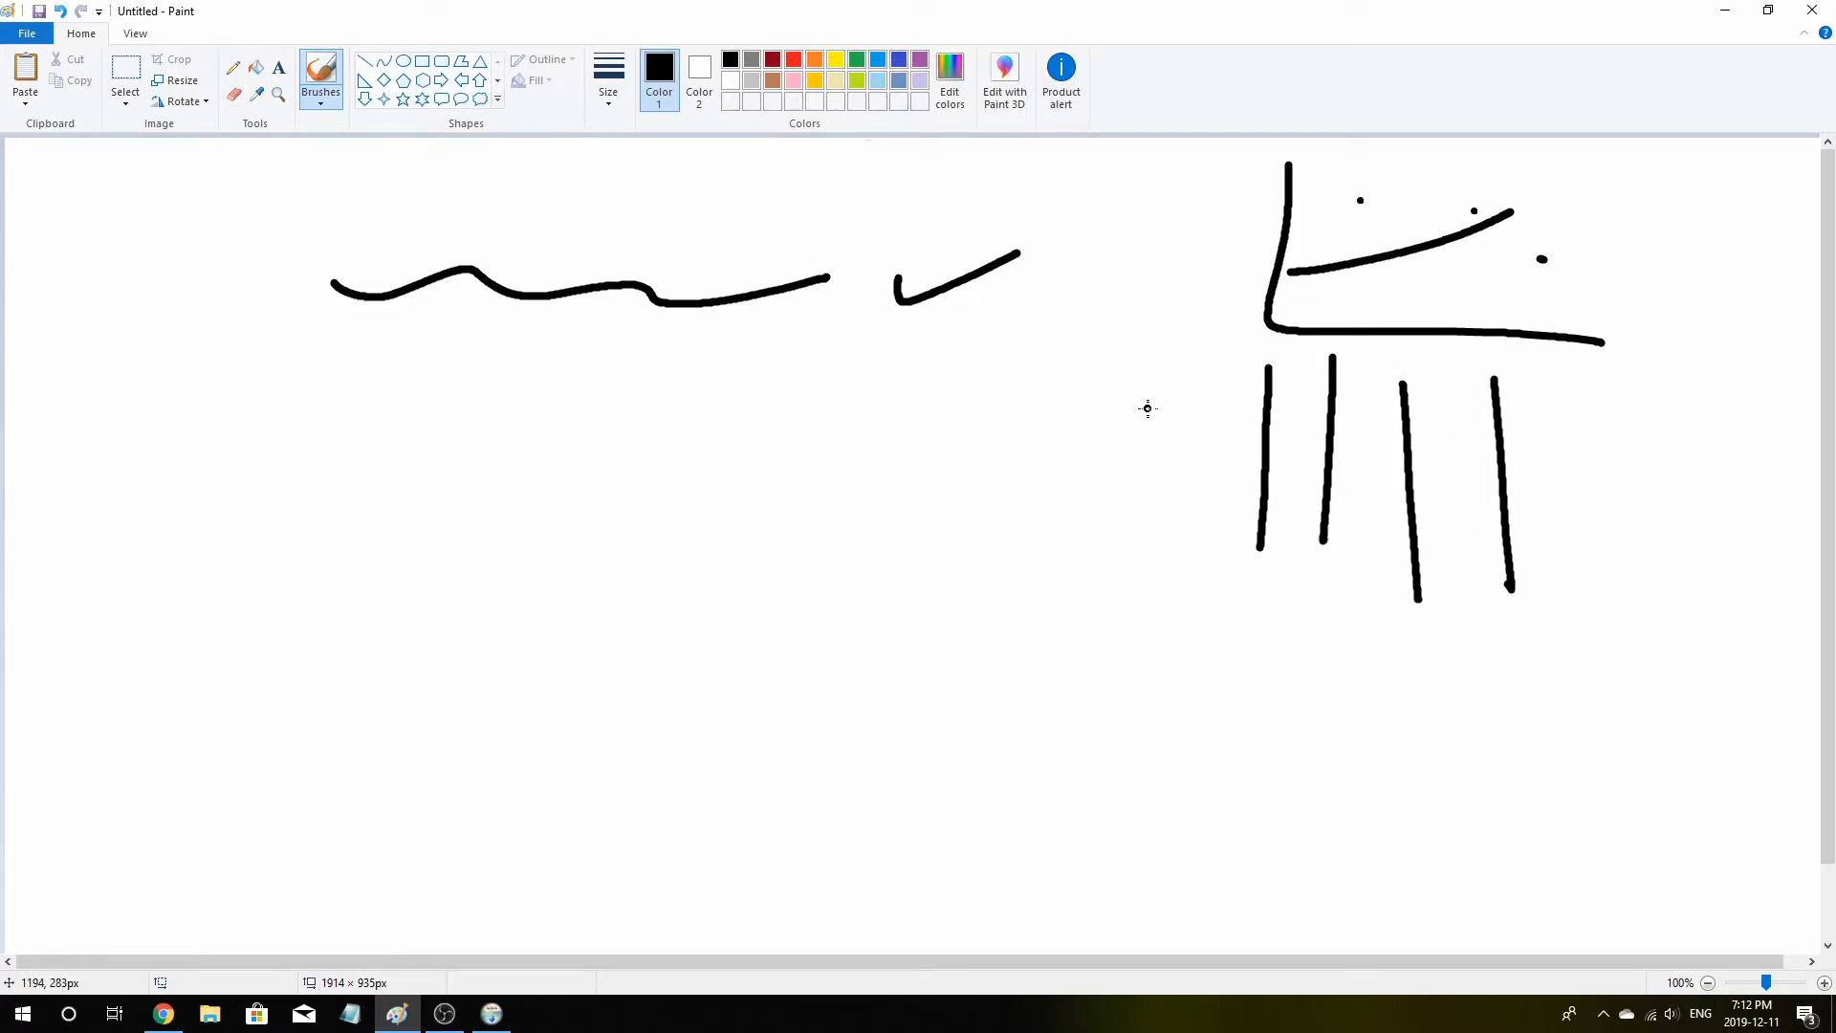
{"action": "left_click_drag", "start_coordinate": [1149, 410], "coordinate": [1709, 389]}
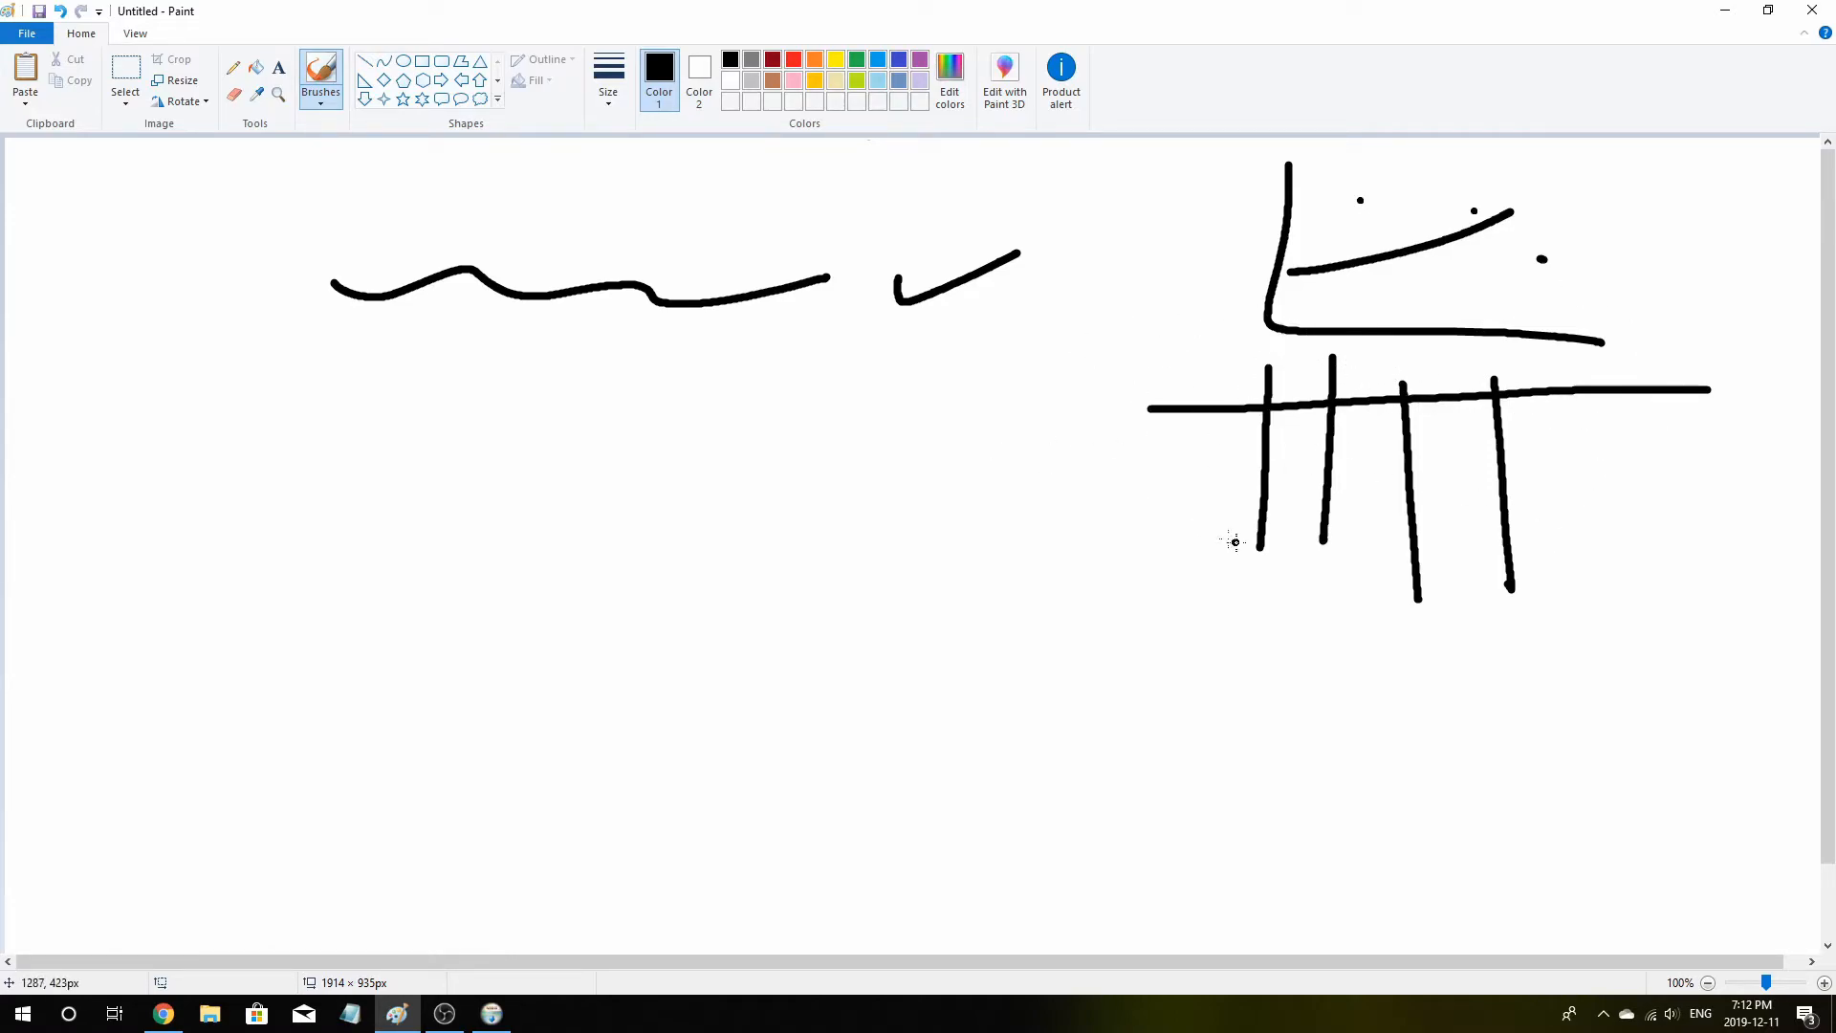
{"action": "left_click_drag", "start_coordinate": [1218, 503], "coordinate": [875, 551]}
{"action": "mouse_move", "coordinate": [880, 477]}
{"action": "left_mouse_down"}
{"action": "mouse_move", "coordinate": [865, 497]}
{"action": "mouse_move", "coordinate": [977, 602]}
{"action": "left_mouse_up"}
{"action": "mouse_move", "coordinate": [302, 674]}
{"action": "left_mouse_down"}
{"action": "mouse_move", "coordinate": [857, 695]}
{"action": "mouse_move", "coordinate": [1143, 738]}
{"action": "mouse_move", "coordinate": [1215, 725]}
{"action": "left_mouse_up"}
{"action": "mouse_move", "coordinate": [1253, 696]}
{"action": "left_mouse_down"}
{"action": "mouse_move", "coordinate": [1277, 748]}
{"action": "mouse_move", "coordinate": [1233, 778]}
{"action": "left_mouse_up"}
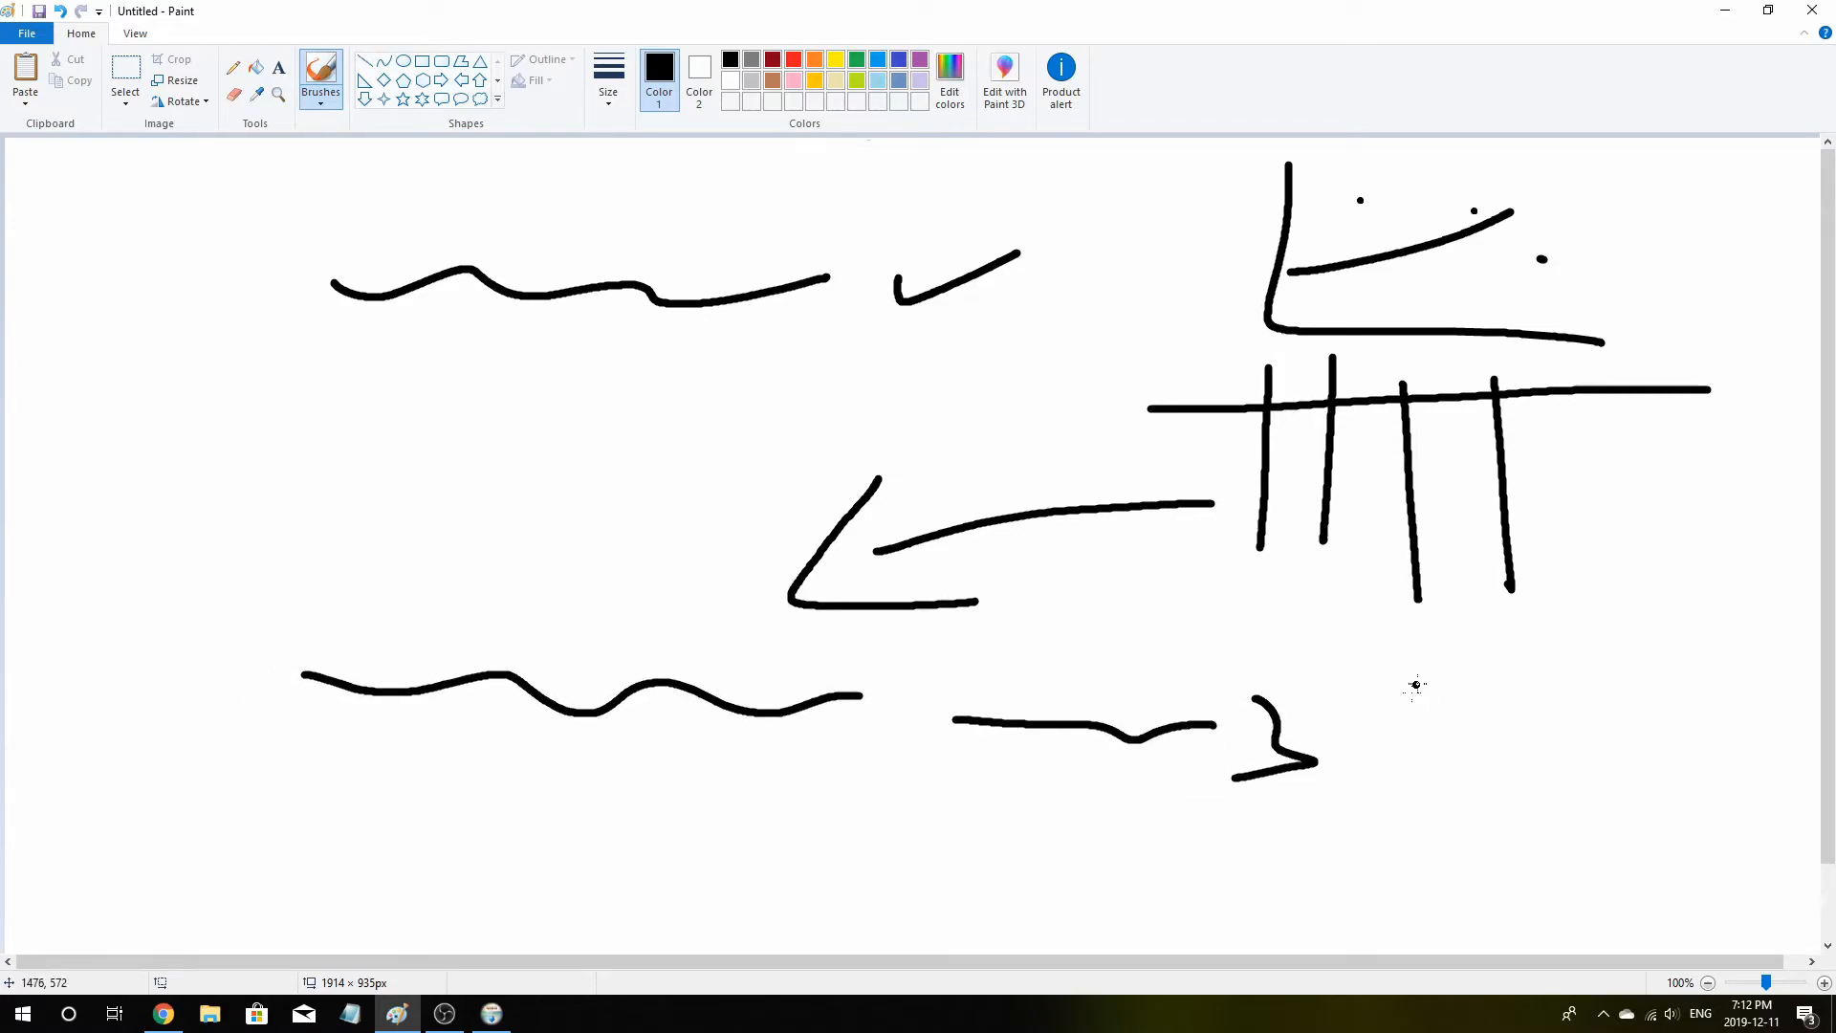
{"action": "mouse_move", "coordinate": [1428, 703]}
{"action": "left_mouse_down"}
{"action": "mouse_move", "coordinate": [1437, 755]}
{"action": "mouse_move", "coordinate": [1711, 643]}
{"action": "left_mouse_up"}
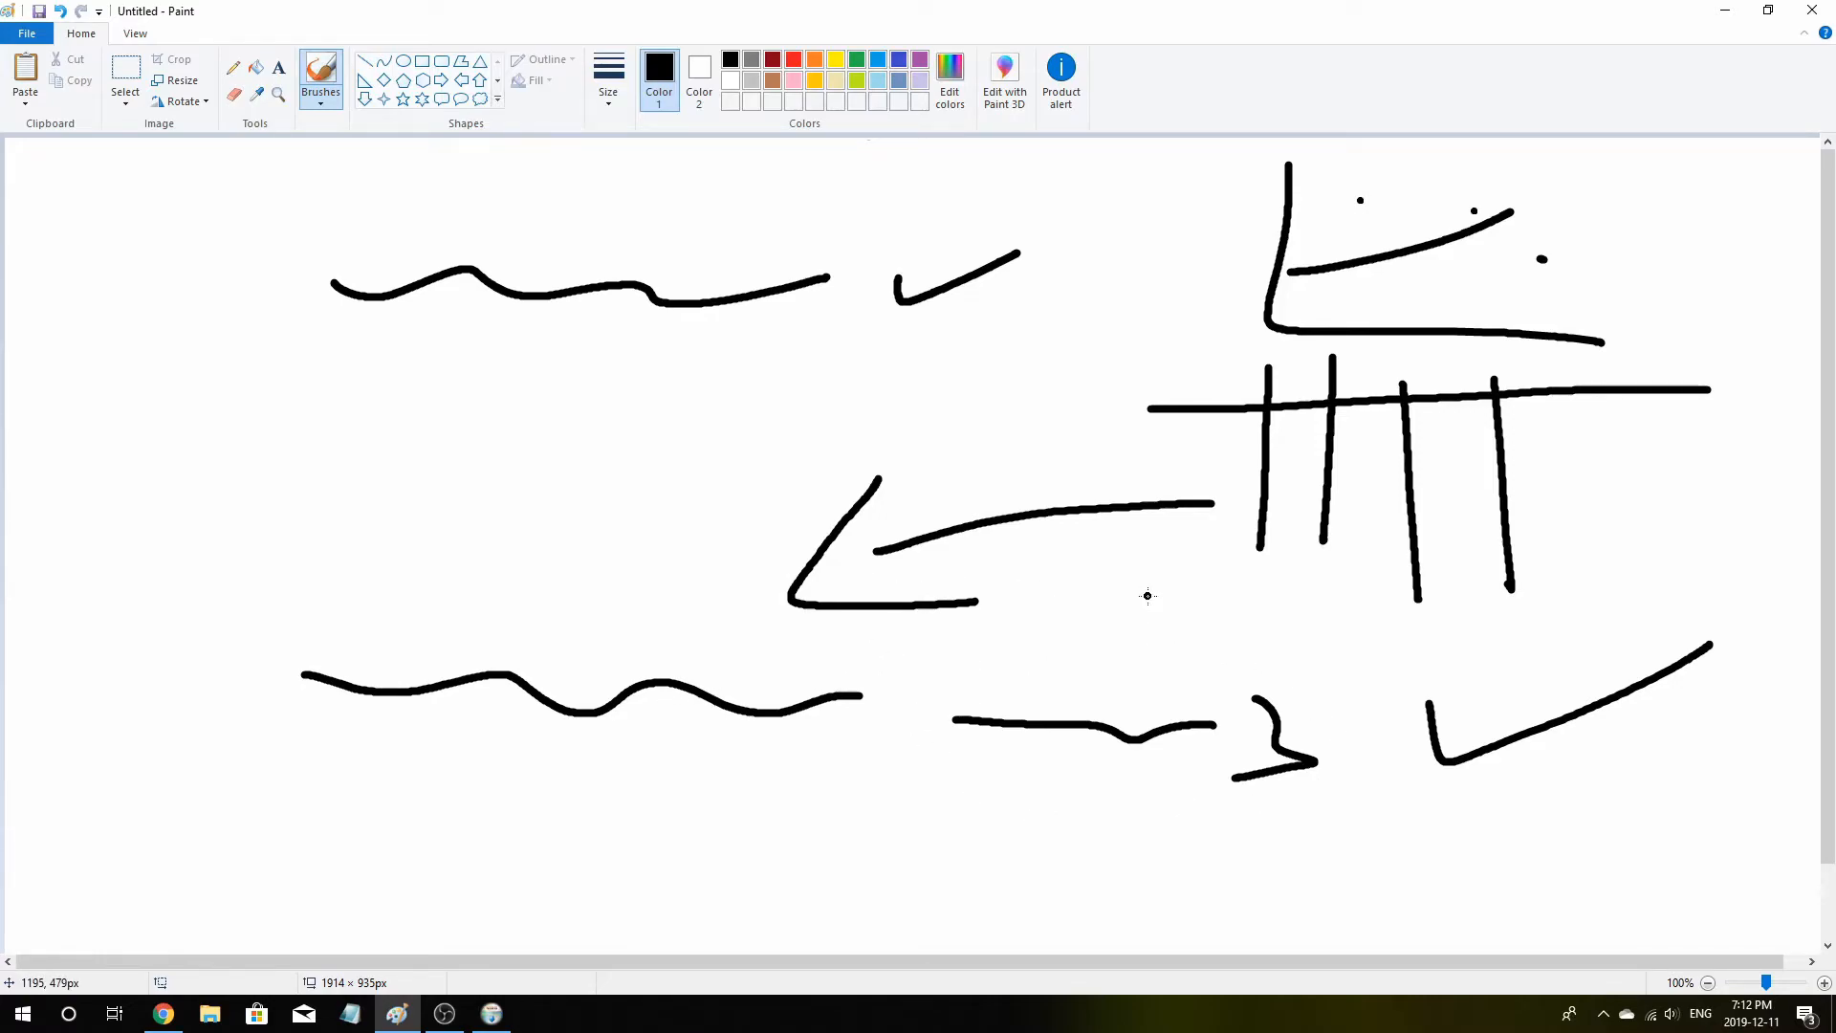
Select the whole sketch and delete it to clear the canvas
{"action": "left_click", "coordinate": [126, 75]}
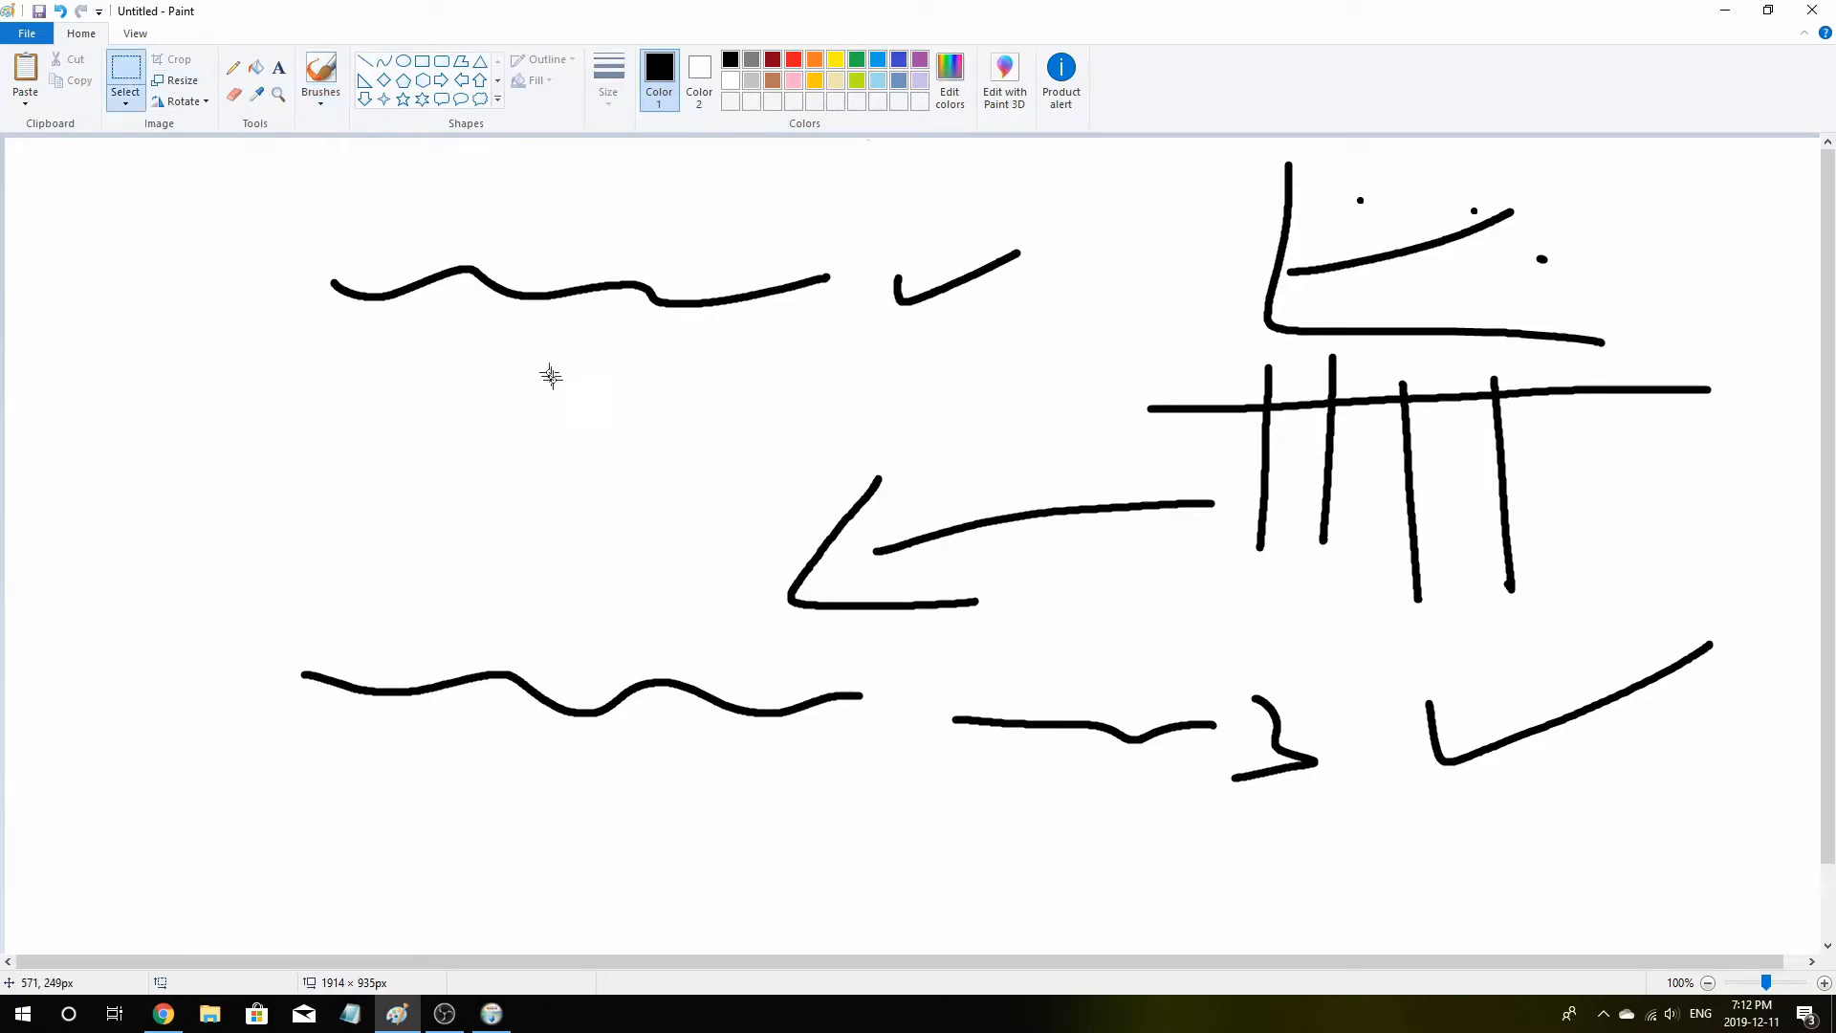
{"action": "left_click_drag", "start_coordinate": [73, 152], "coordinate": [1769, 847]}
{"action": "key", "text": "Delete"}
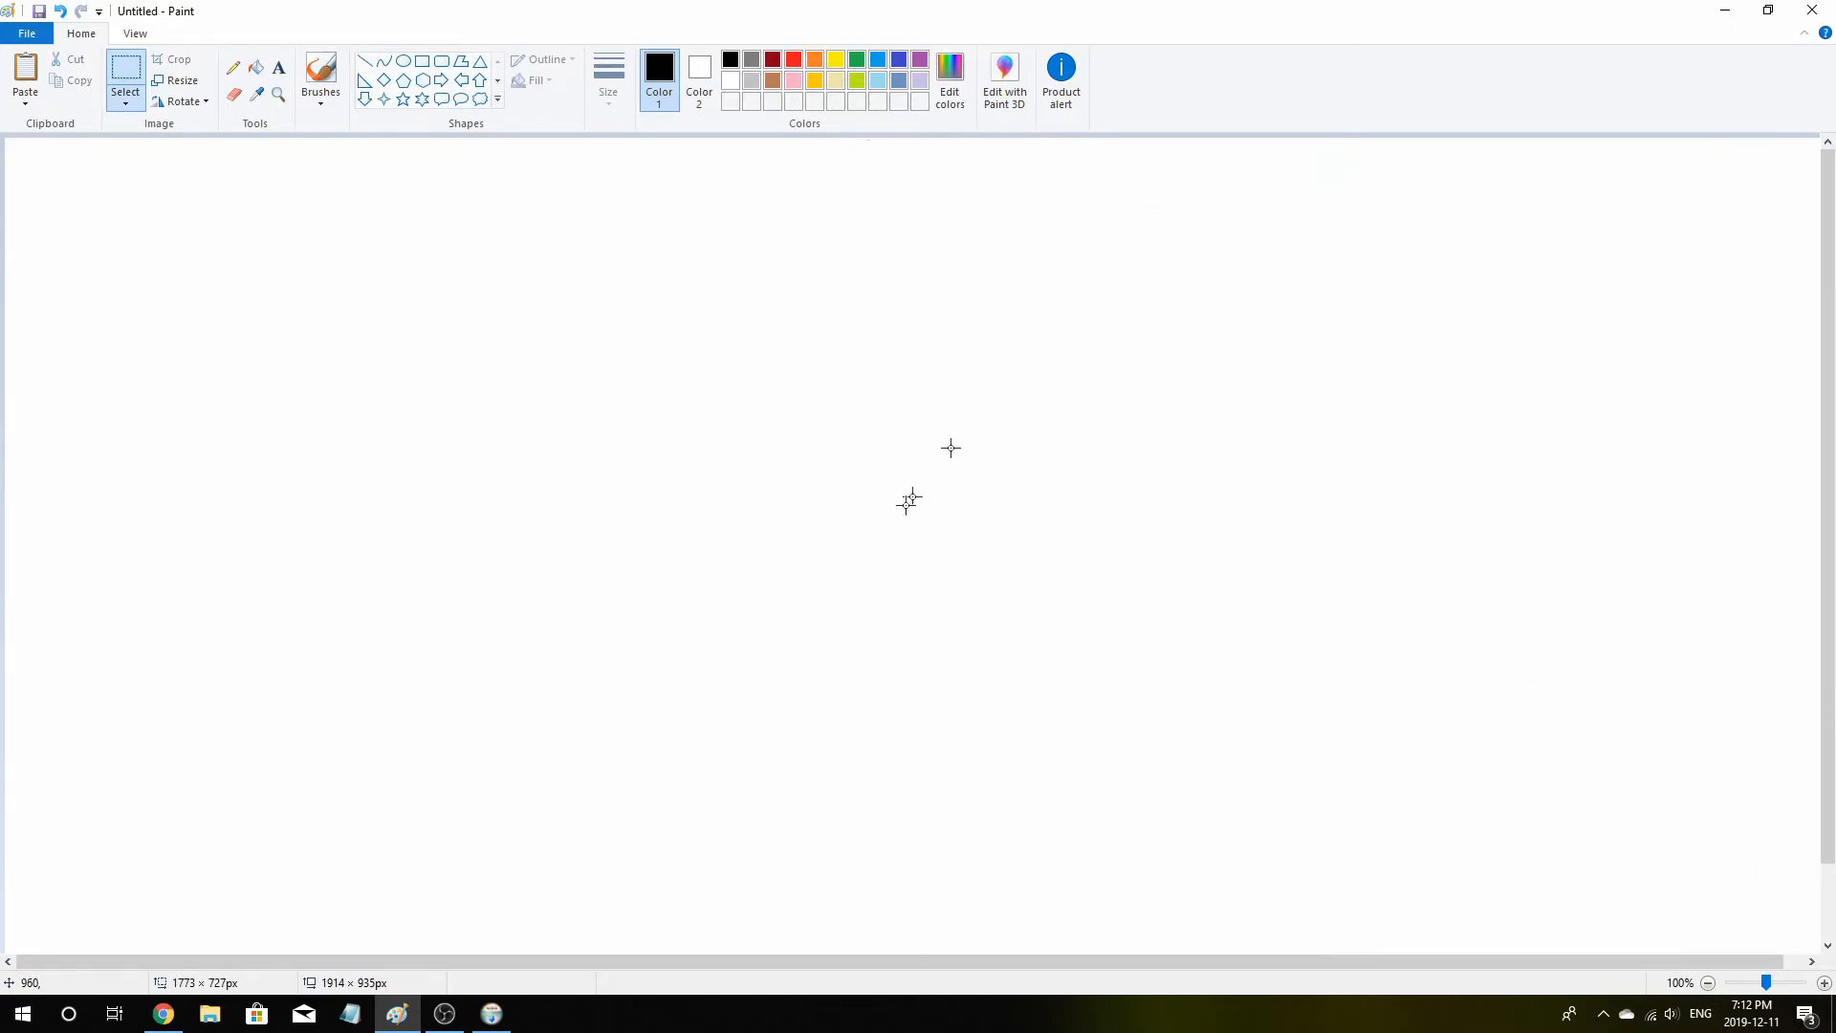
Bring the RStudio setup forward, finish the installation and minimize Paint
{"action": "left_click", "coordinate": [455, 1021]}
{"action": "left_click", "coordinate": [492, 1015]}
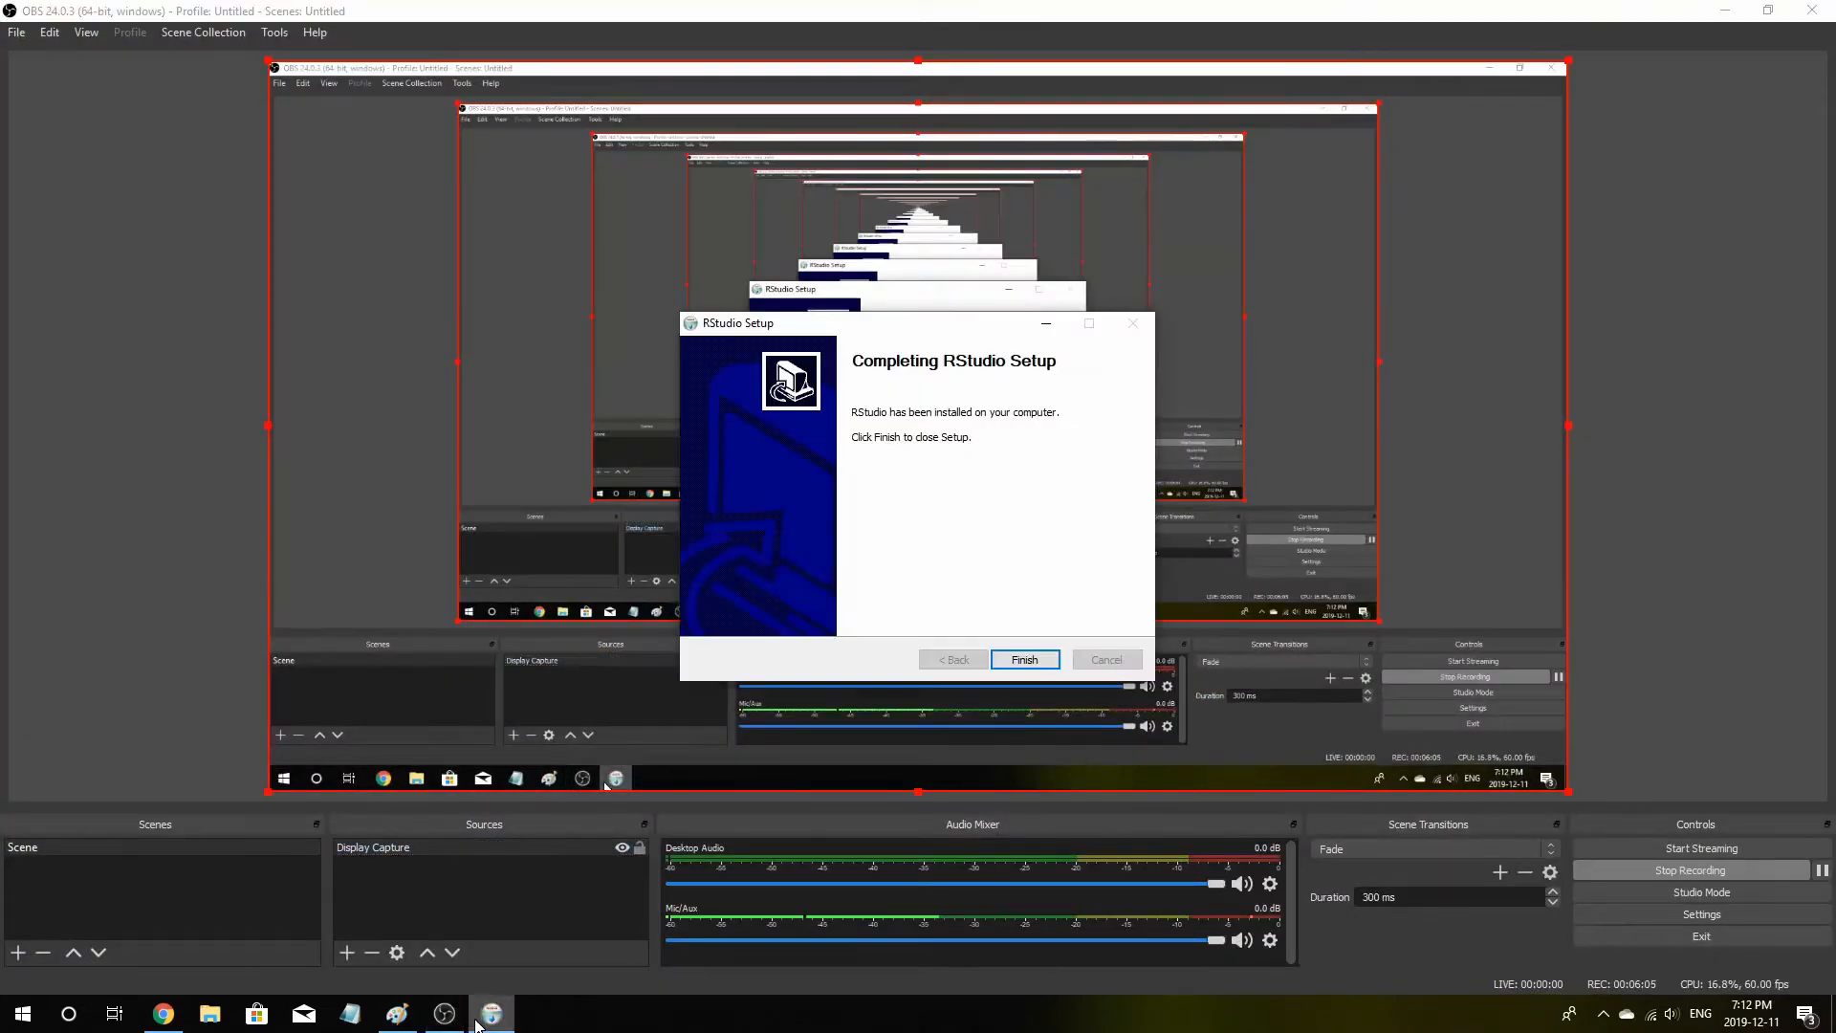
{"action": "left_click", "coordinate": [1724, 10]}
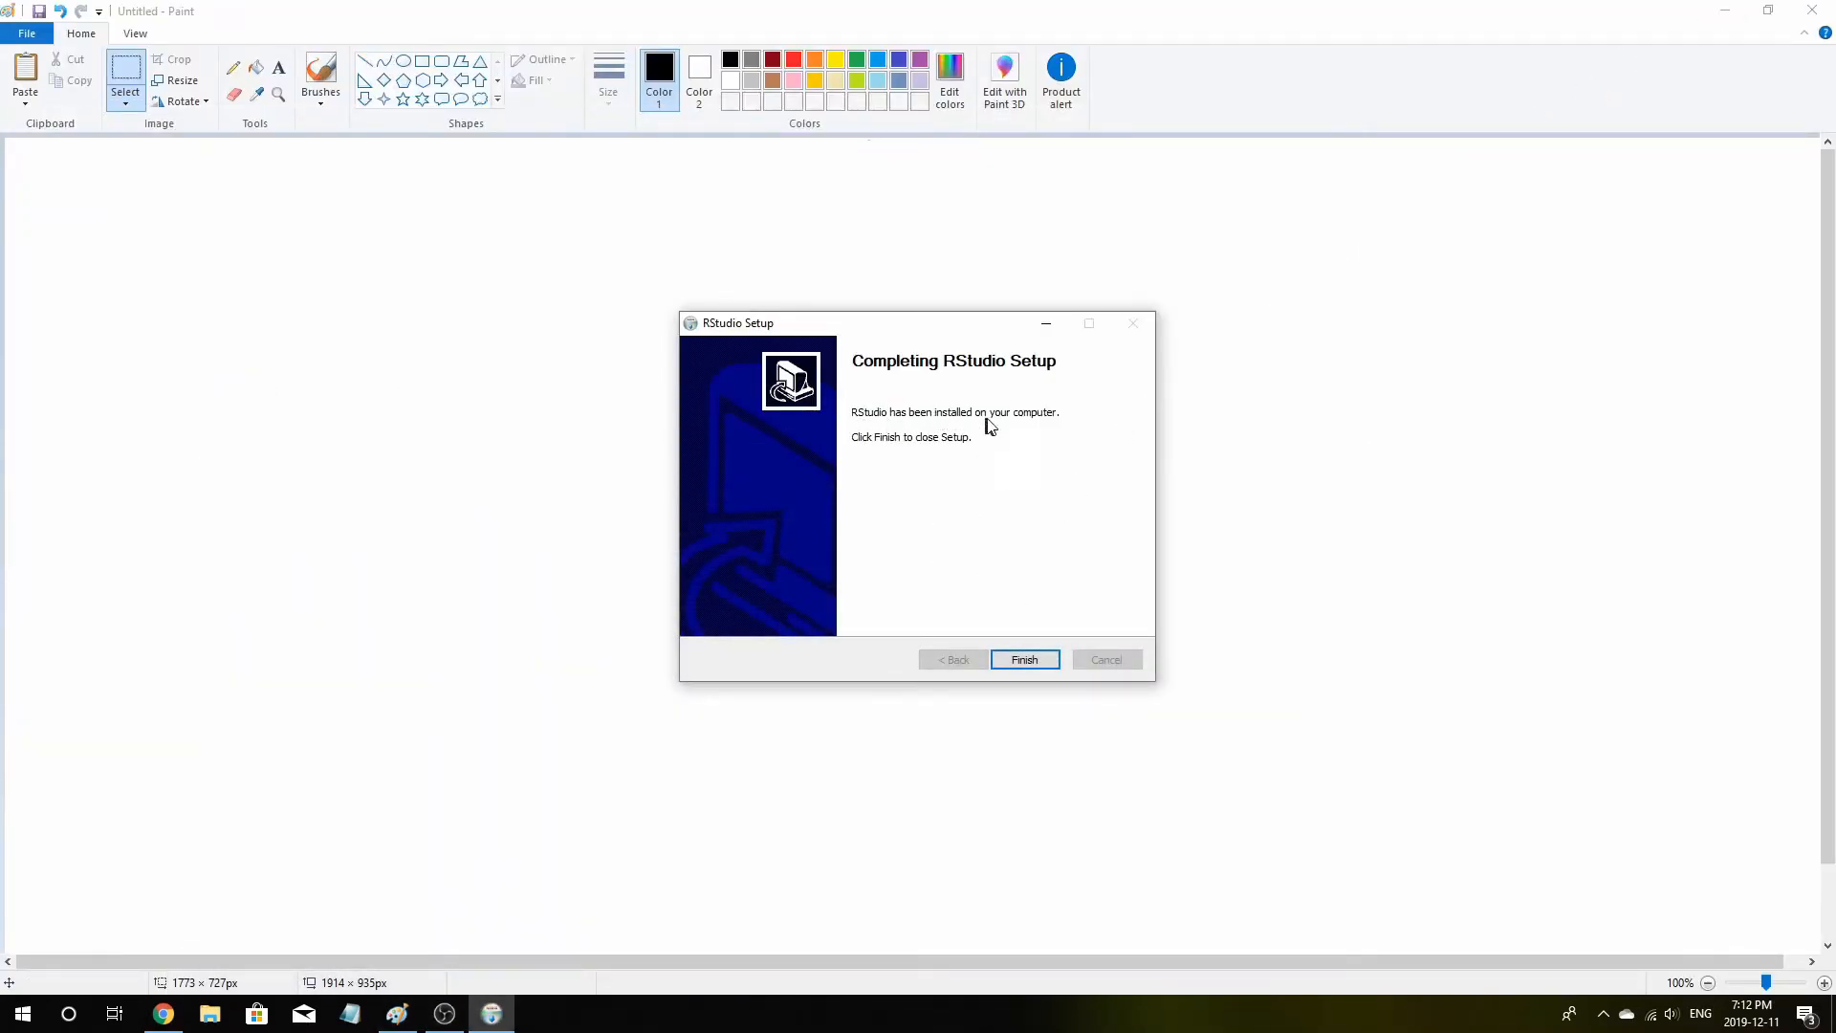
{"action": "left_click", "coordinate": [1048, 662]}
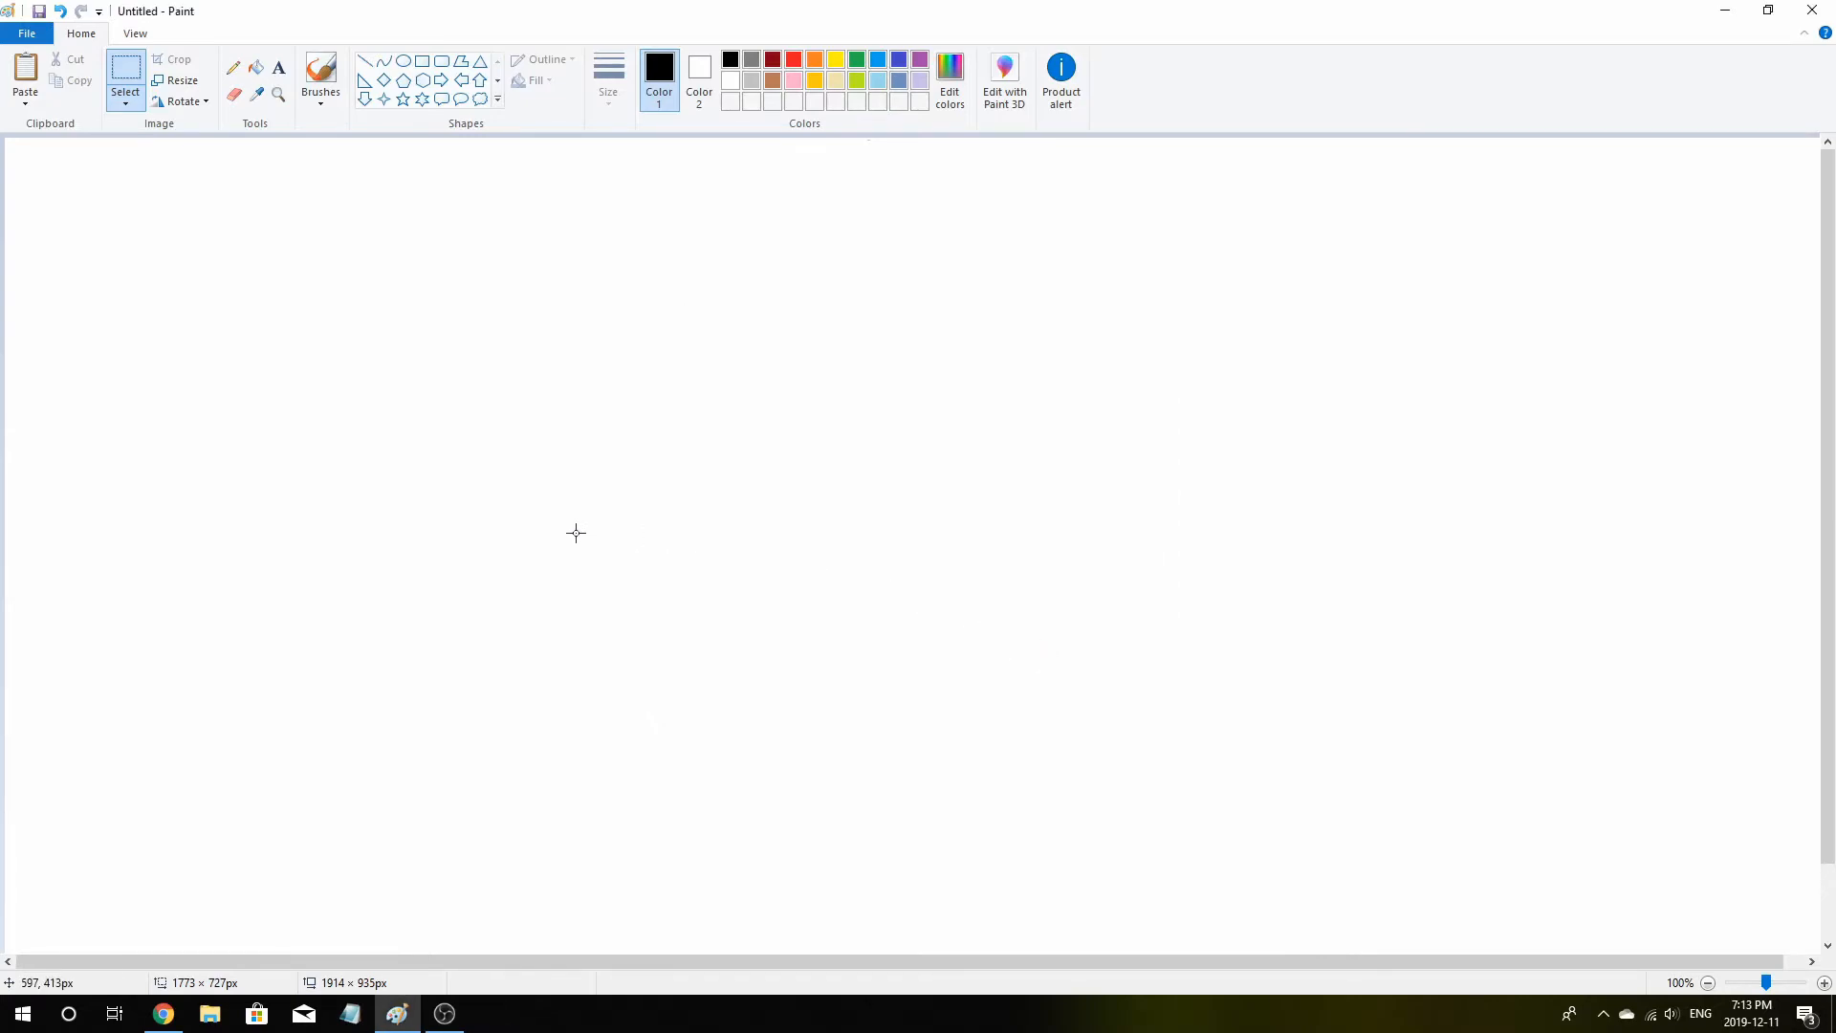
{"action": "left_click", "coordinate": [1721, 13]}
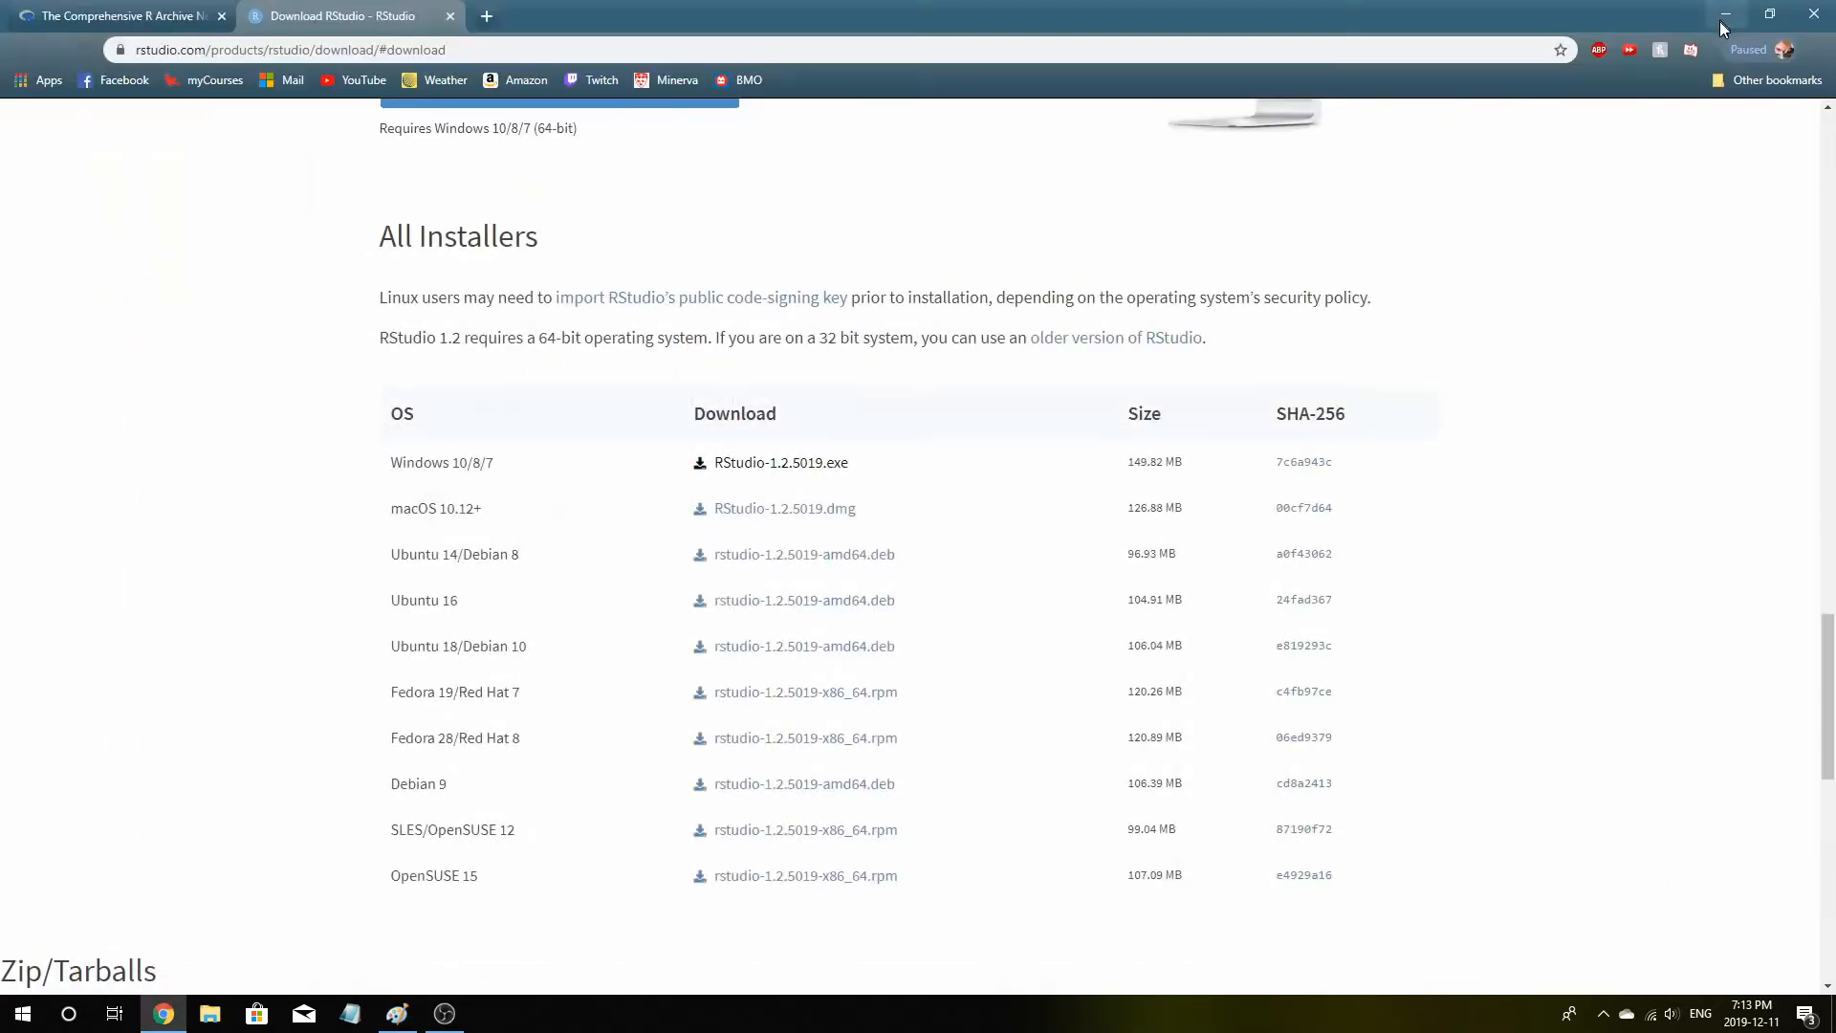
Show the desktop and highlight the R i386 3.6.1 and R x64 3.6.1 shortcuts
{"action": "left_click", "coordinate": [1719, 19]}
{"action": "left_click", "coordinate": [68, 1015]}
{"action": "left_click", "coordinate": [951, 709]}
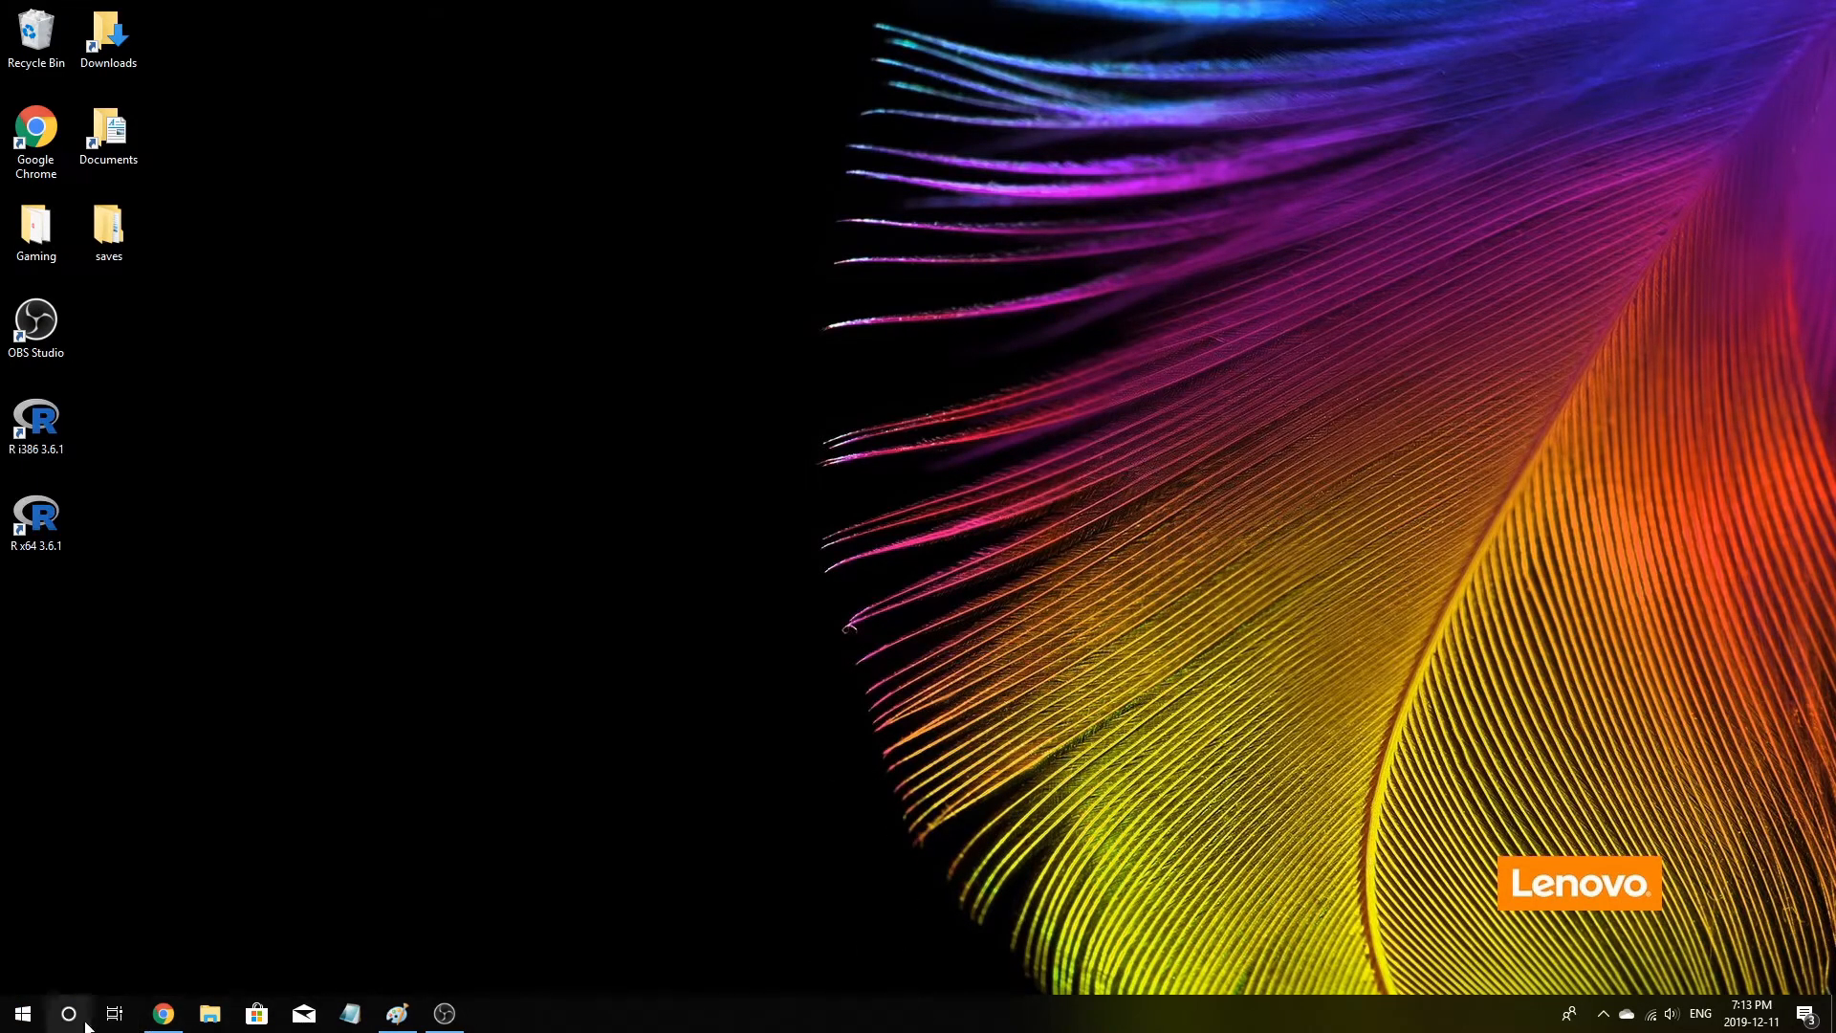
{"action": "left_click_drag", "start_coordinate": [140, 645], "coordinate": [26, 404]}
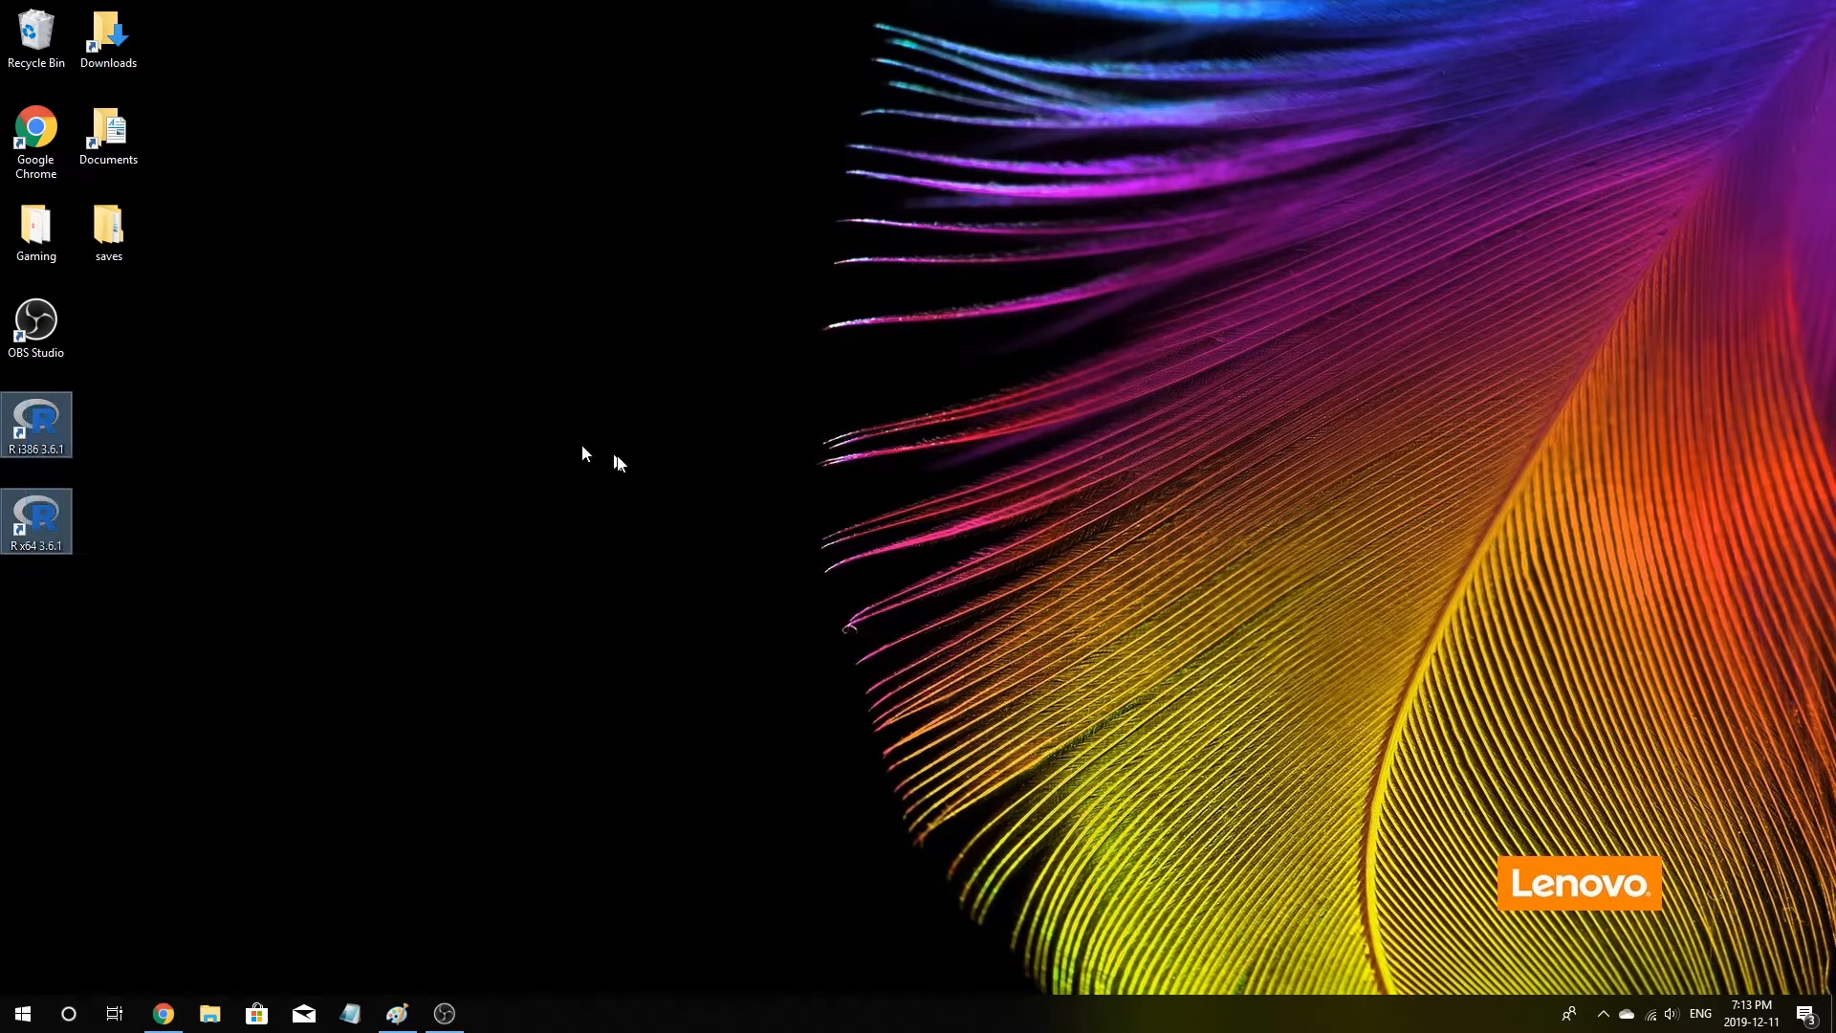
{"action": "left_click", "coordinate": [494, 692]}
Search the system for RStudio and launch it
{"action": "left_click", "coordinate": [79, 1019]}
{"action": "type", "text": "rst"}
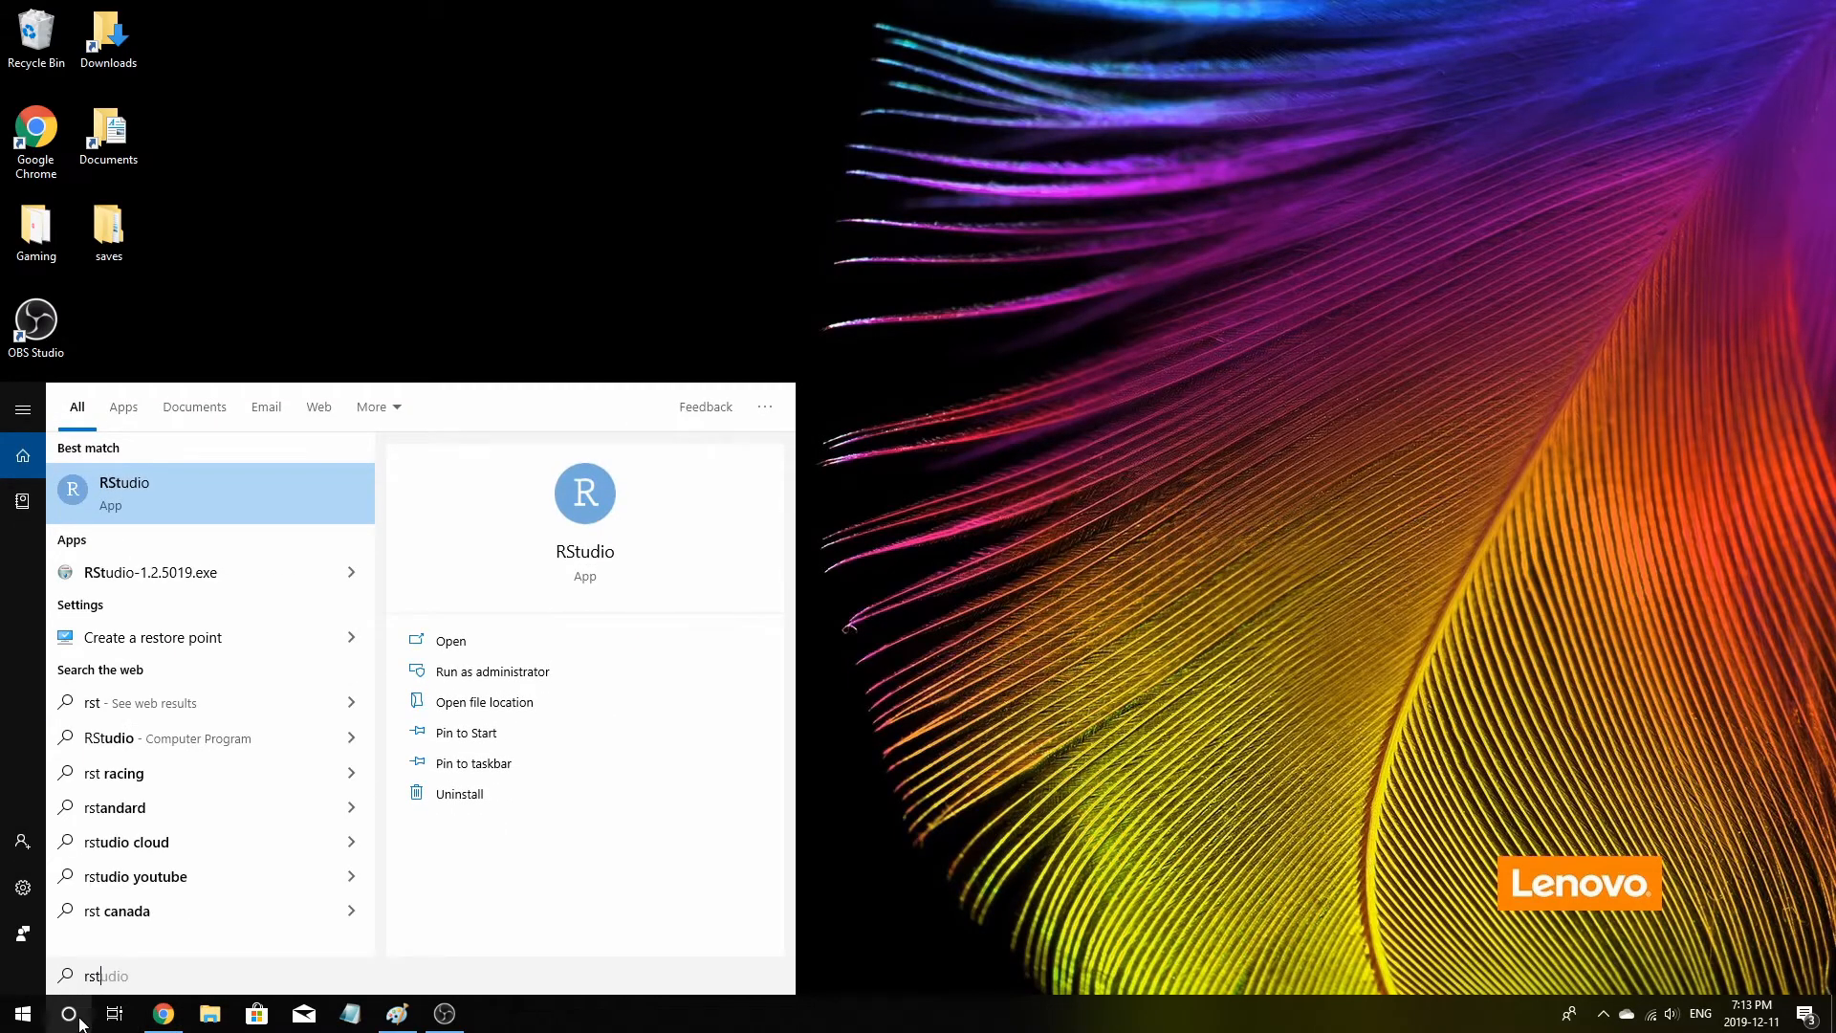
{"action": "key", "text": "Return"}
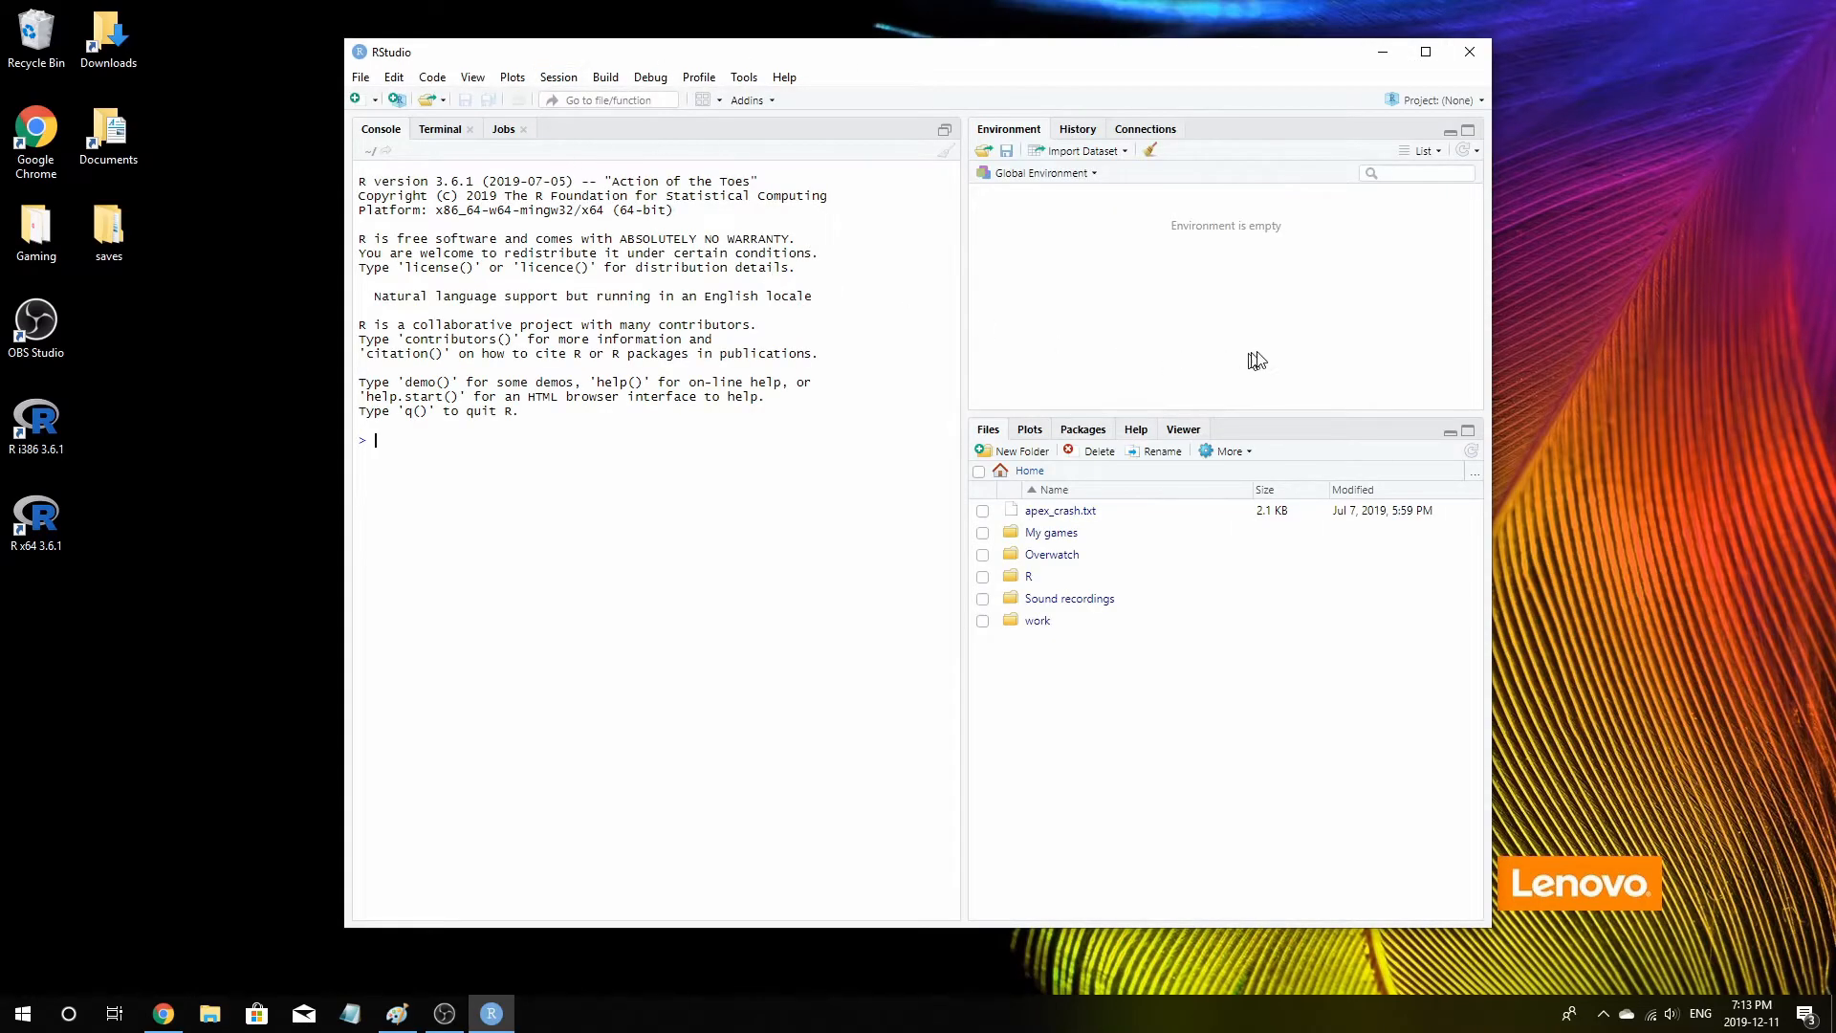
Maximize RStudio and in the console run 5+5, assign x <- 5, and evaluate x+5
{"action": "left_click", "coordinate": [1423, 53]}
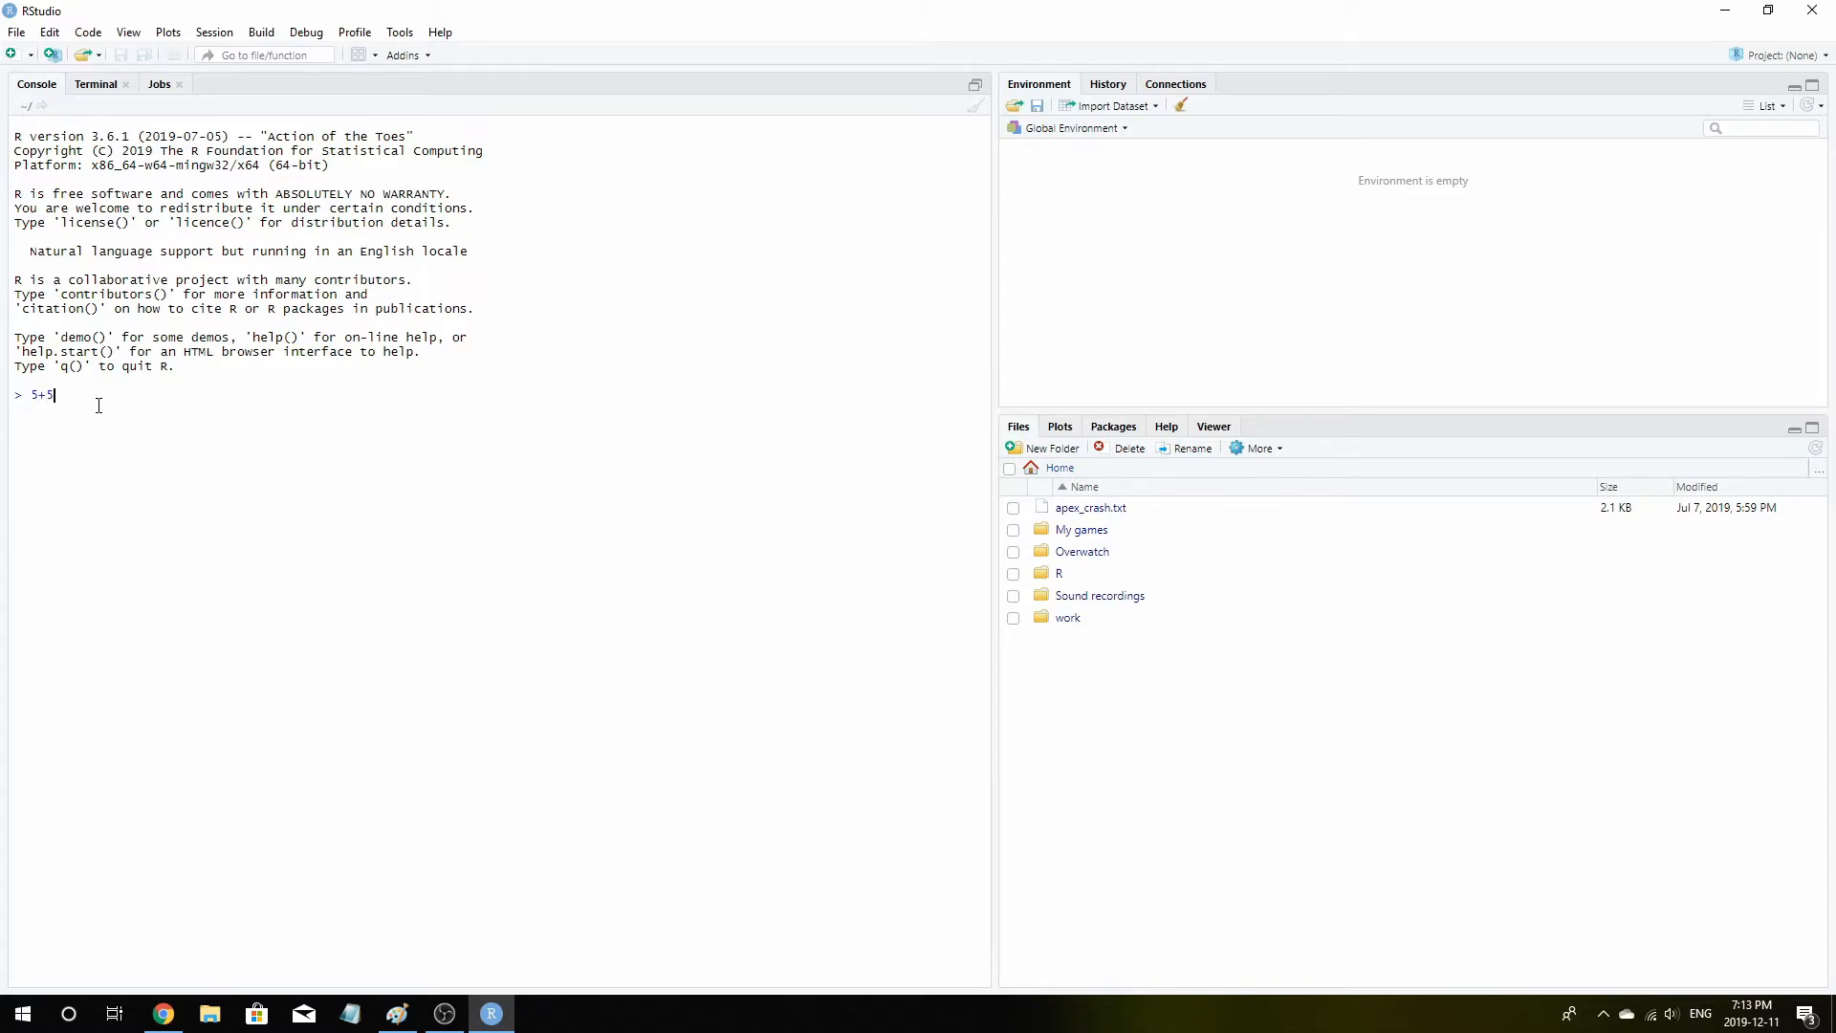
{"action": "key", "text": "Return"}
{"action": "left_click", "coordinate": [142, 406]}
{"action": "key", "text": "Return"}
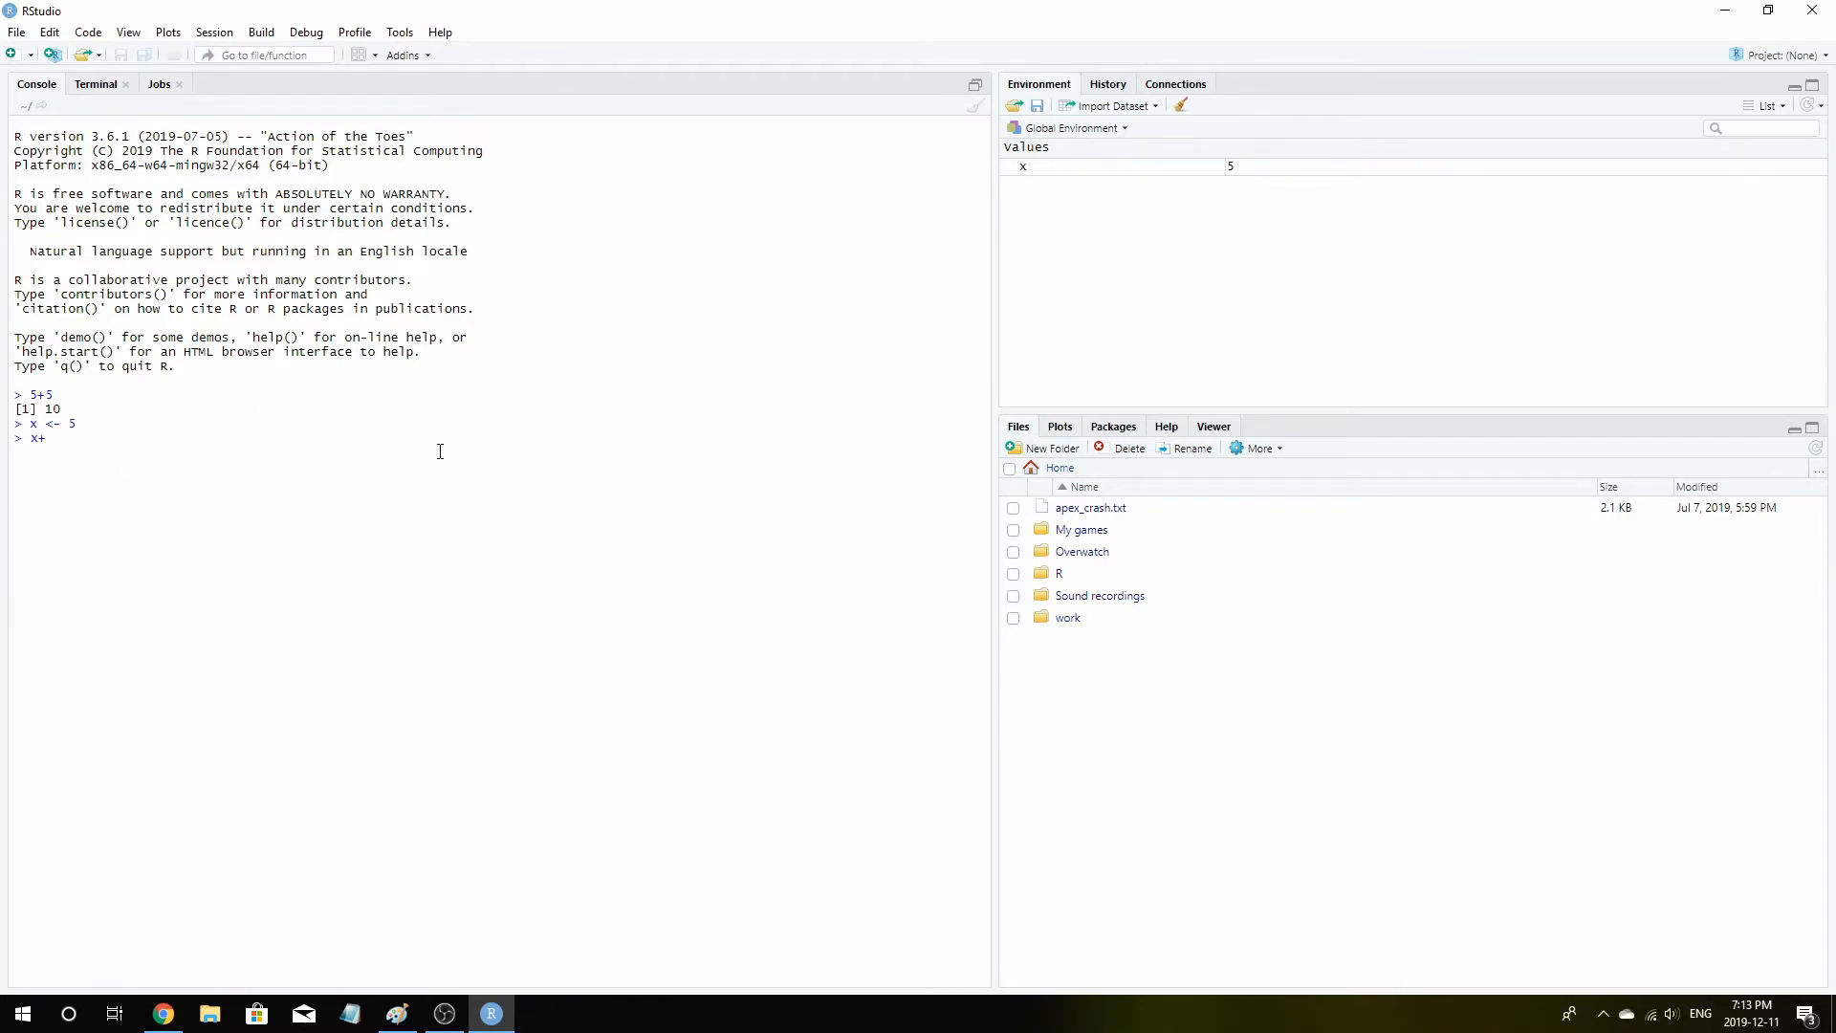
{"action": "key", "text": "Return"}
Open Install Packages and install the tidyverse package from the CRAN repository
{"action": "left_click", "coordinate": [410, 33]}
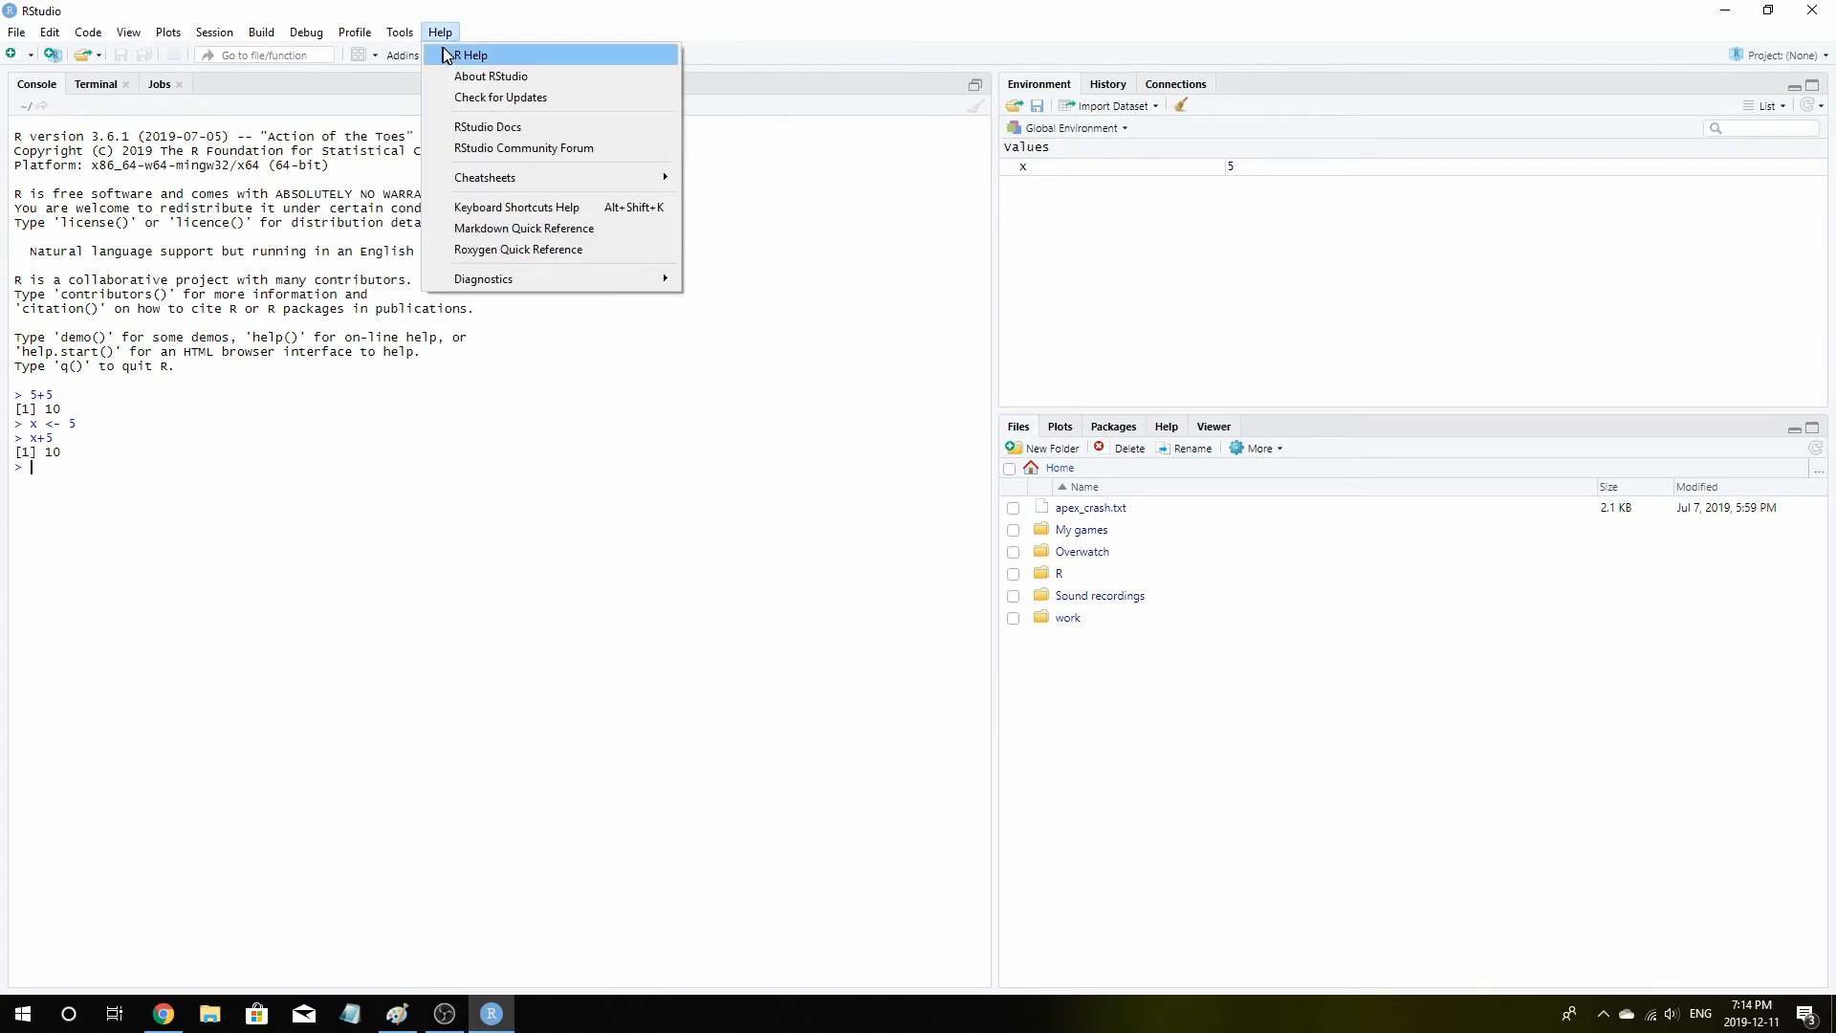
{"action": "left_click", "coordinate": [426, 55]}
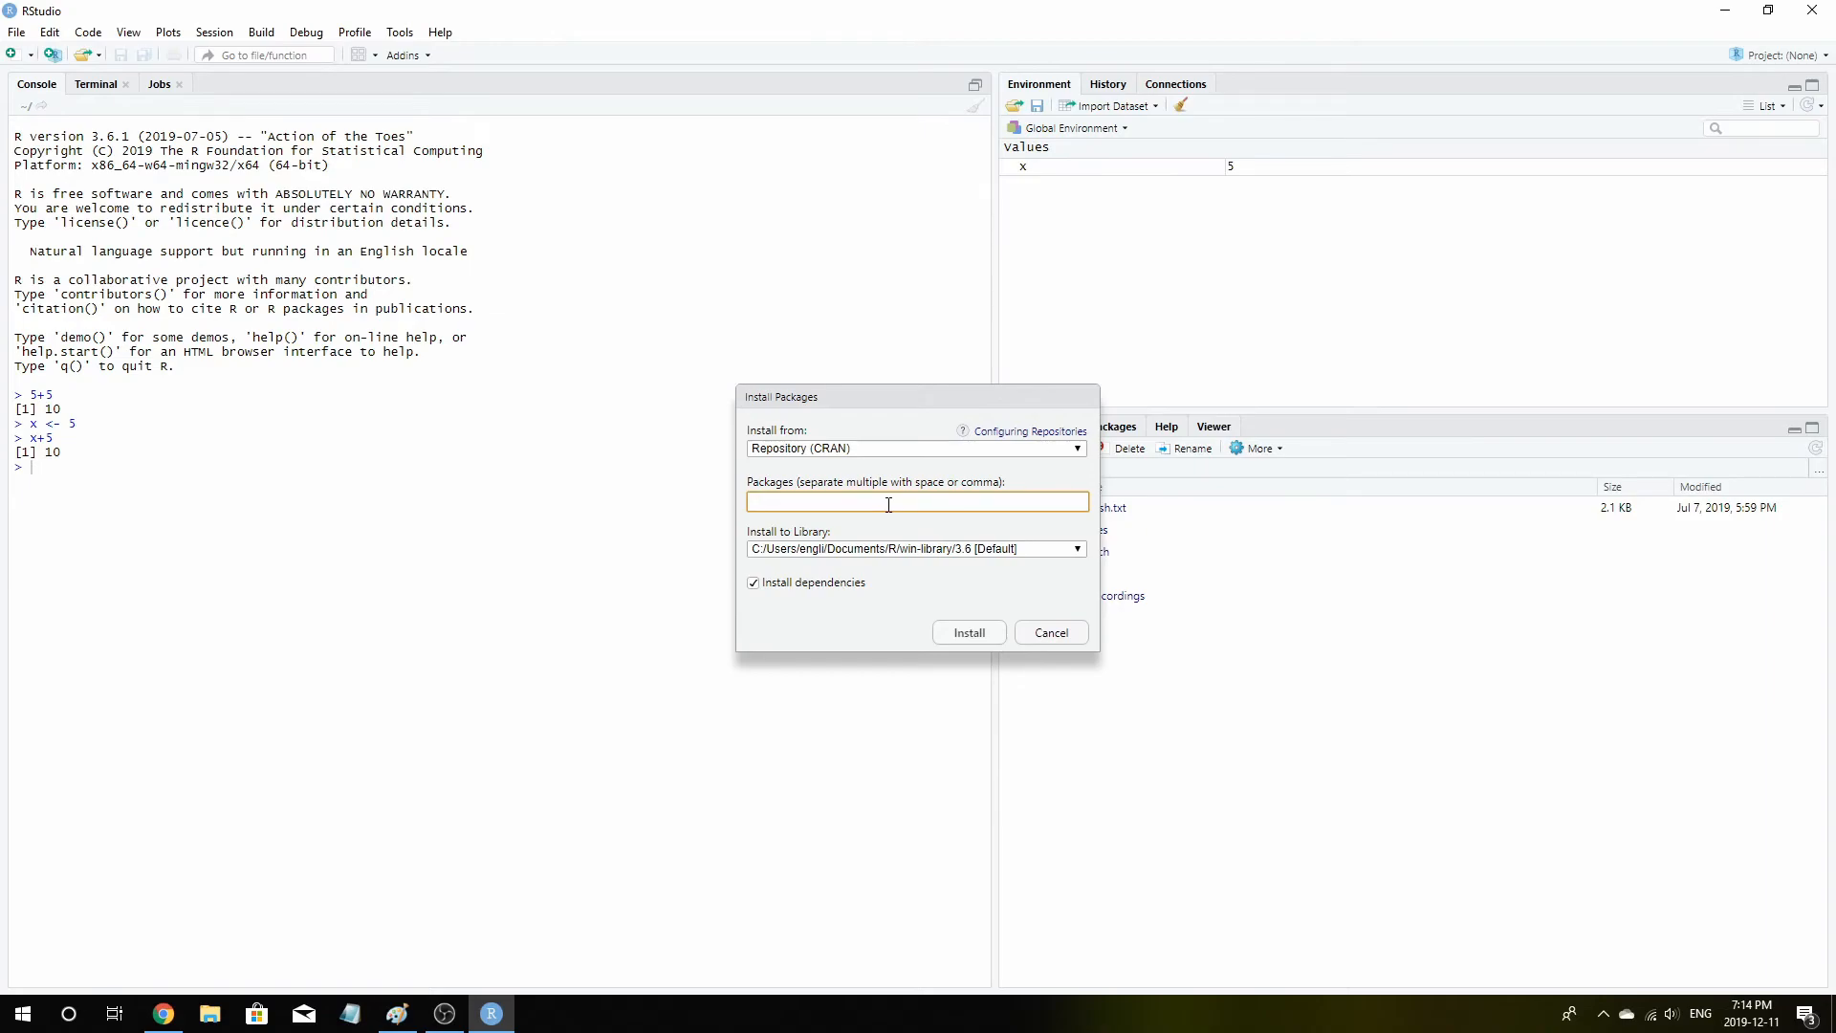
{"action": "type", "text": "tidy"}
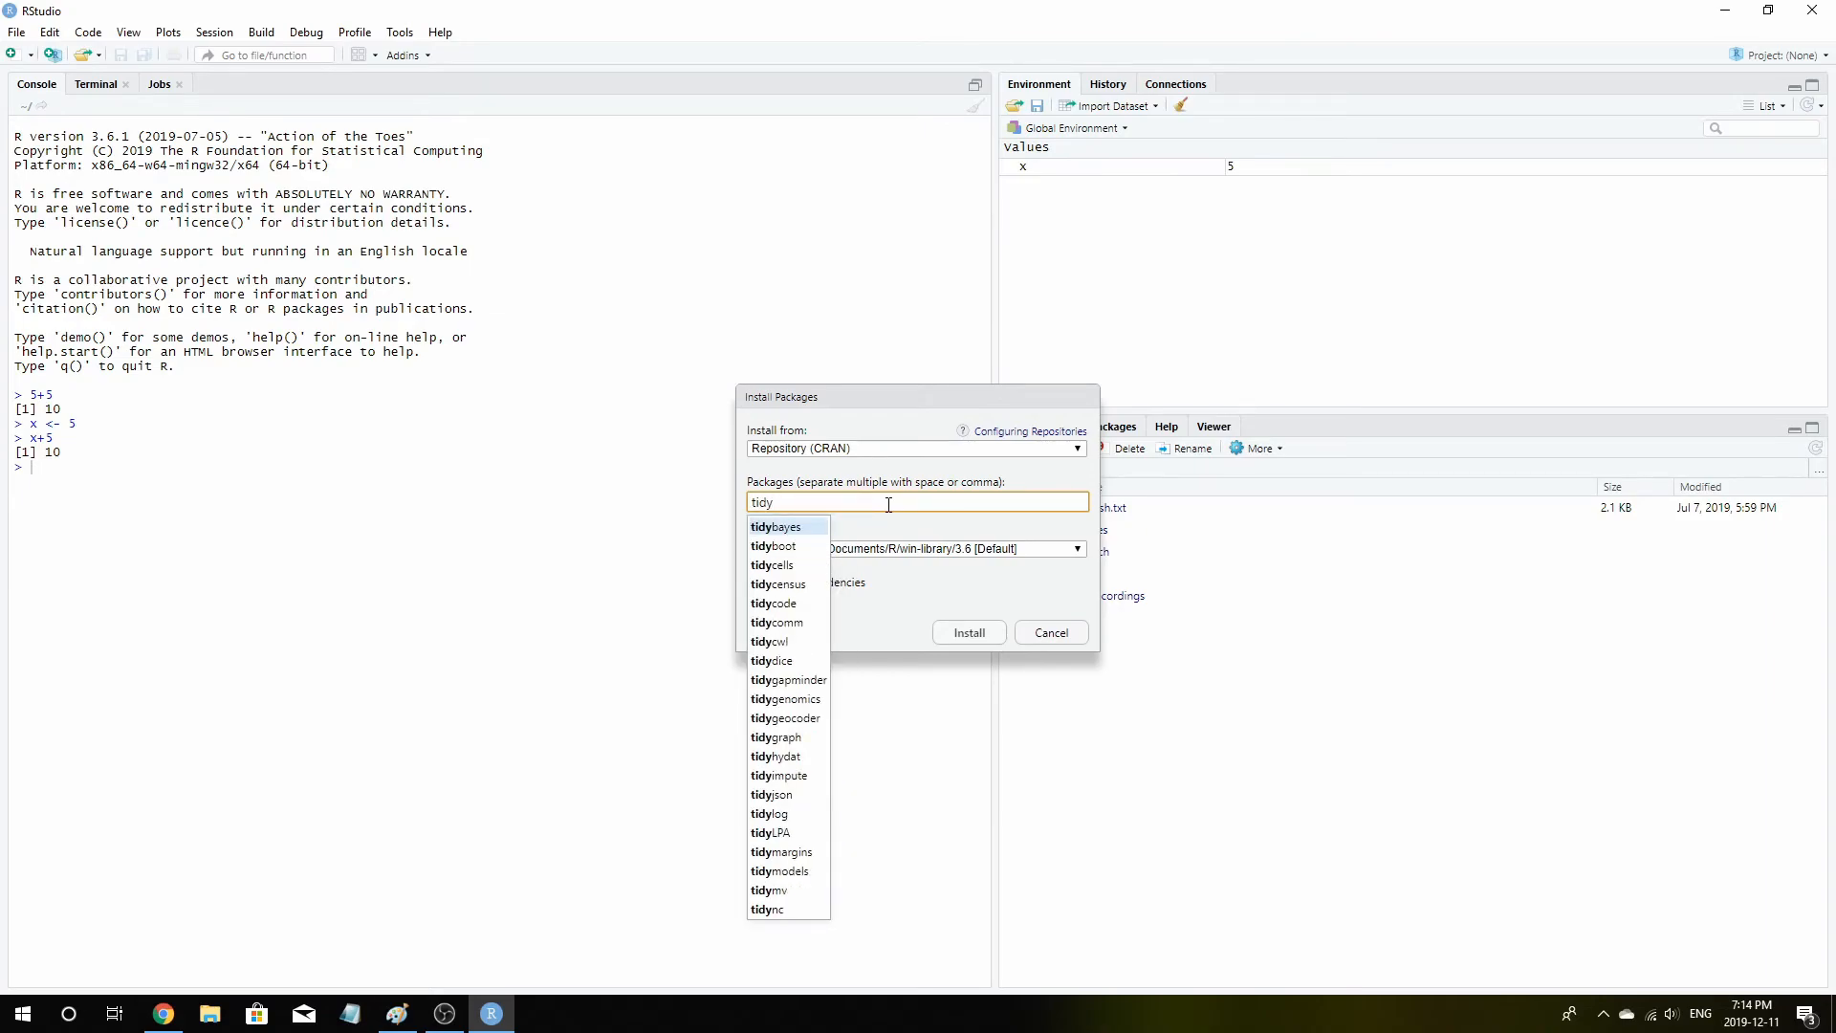
{"action": "type", "text": "verse"}
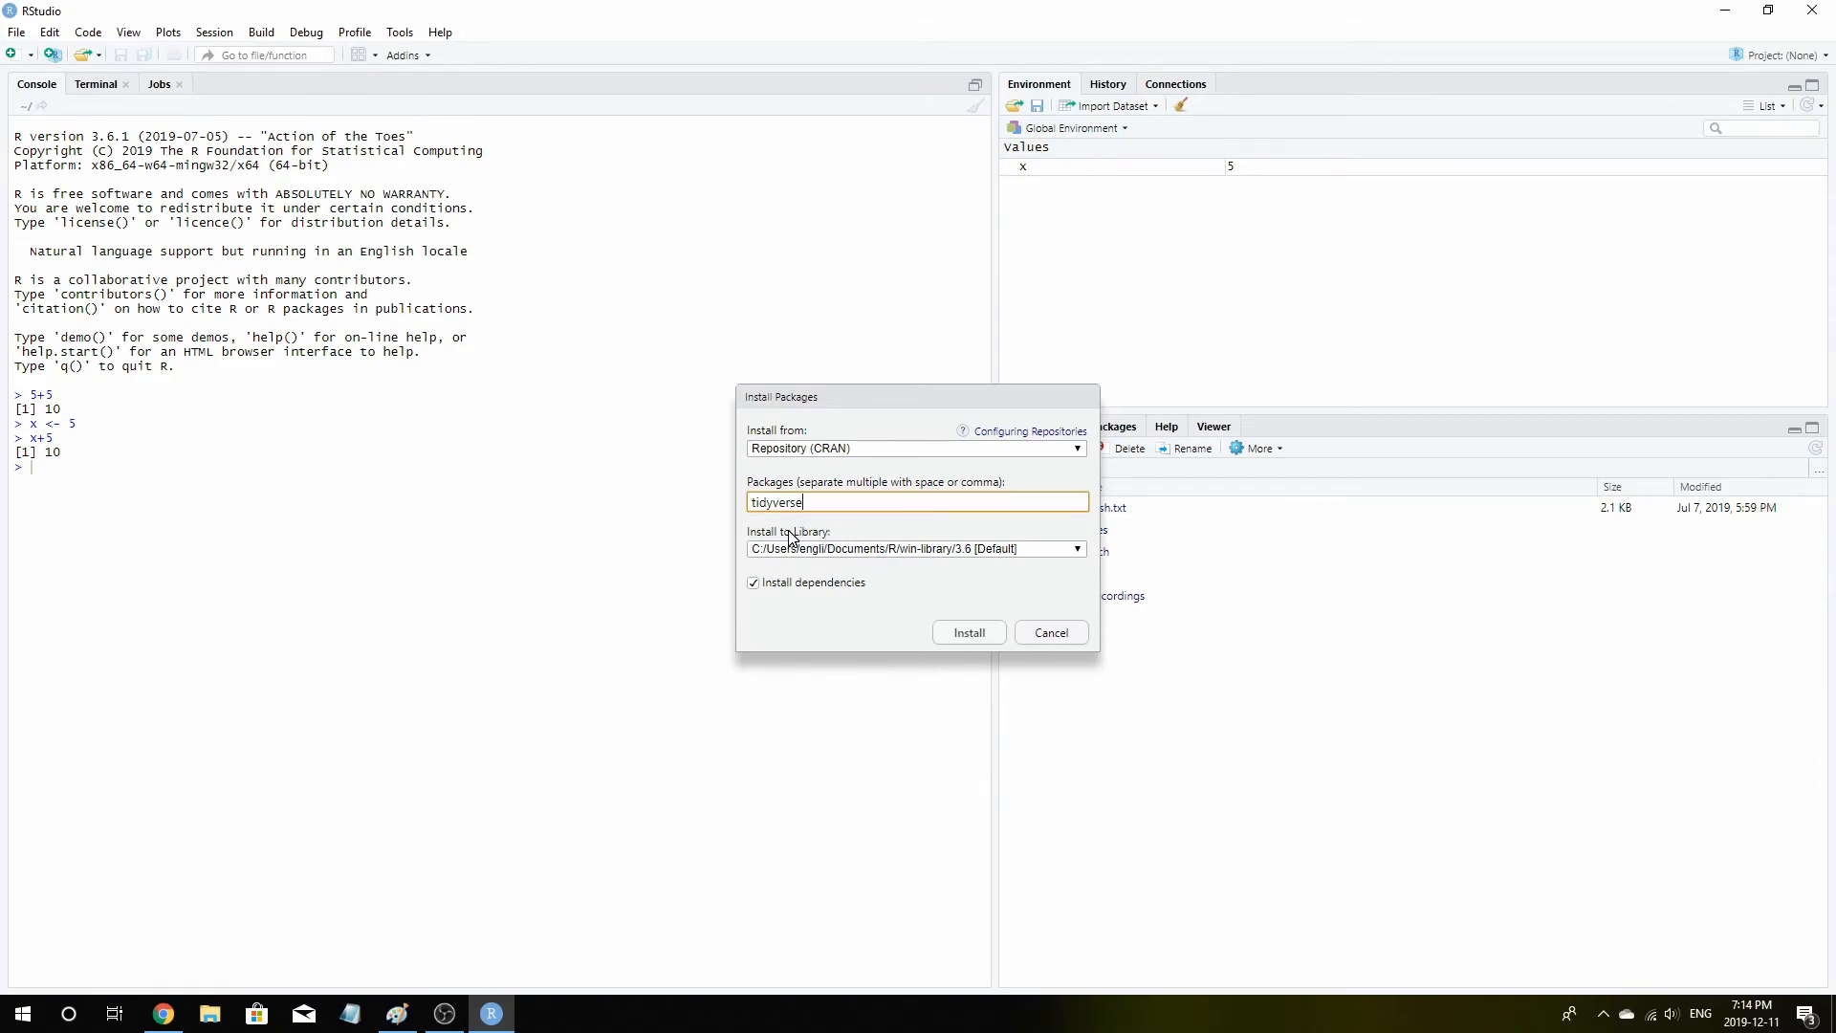
{"action": "left_click", "coordinate": [967, 633]}
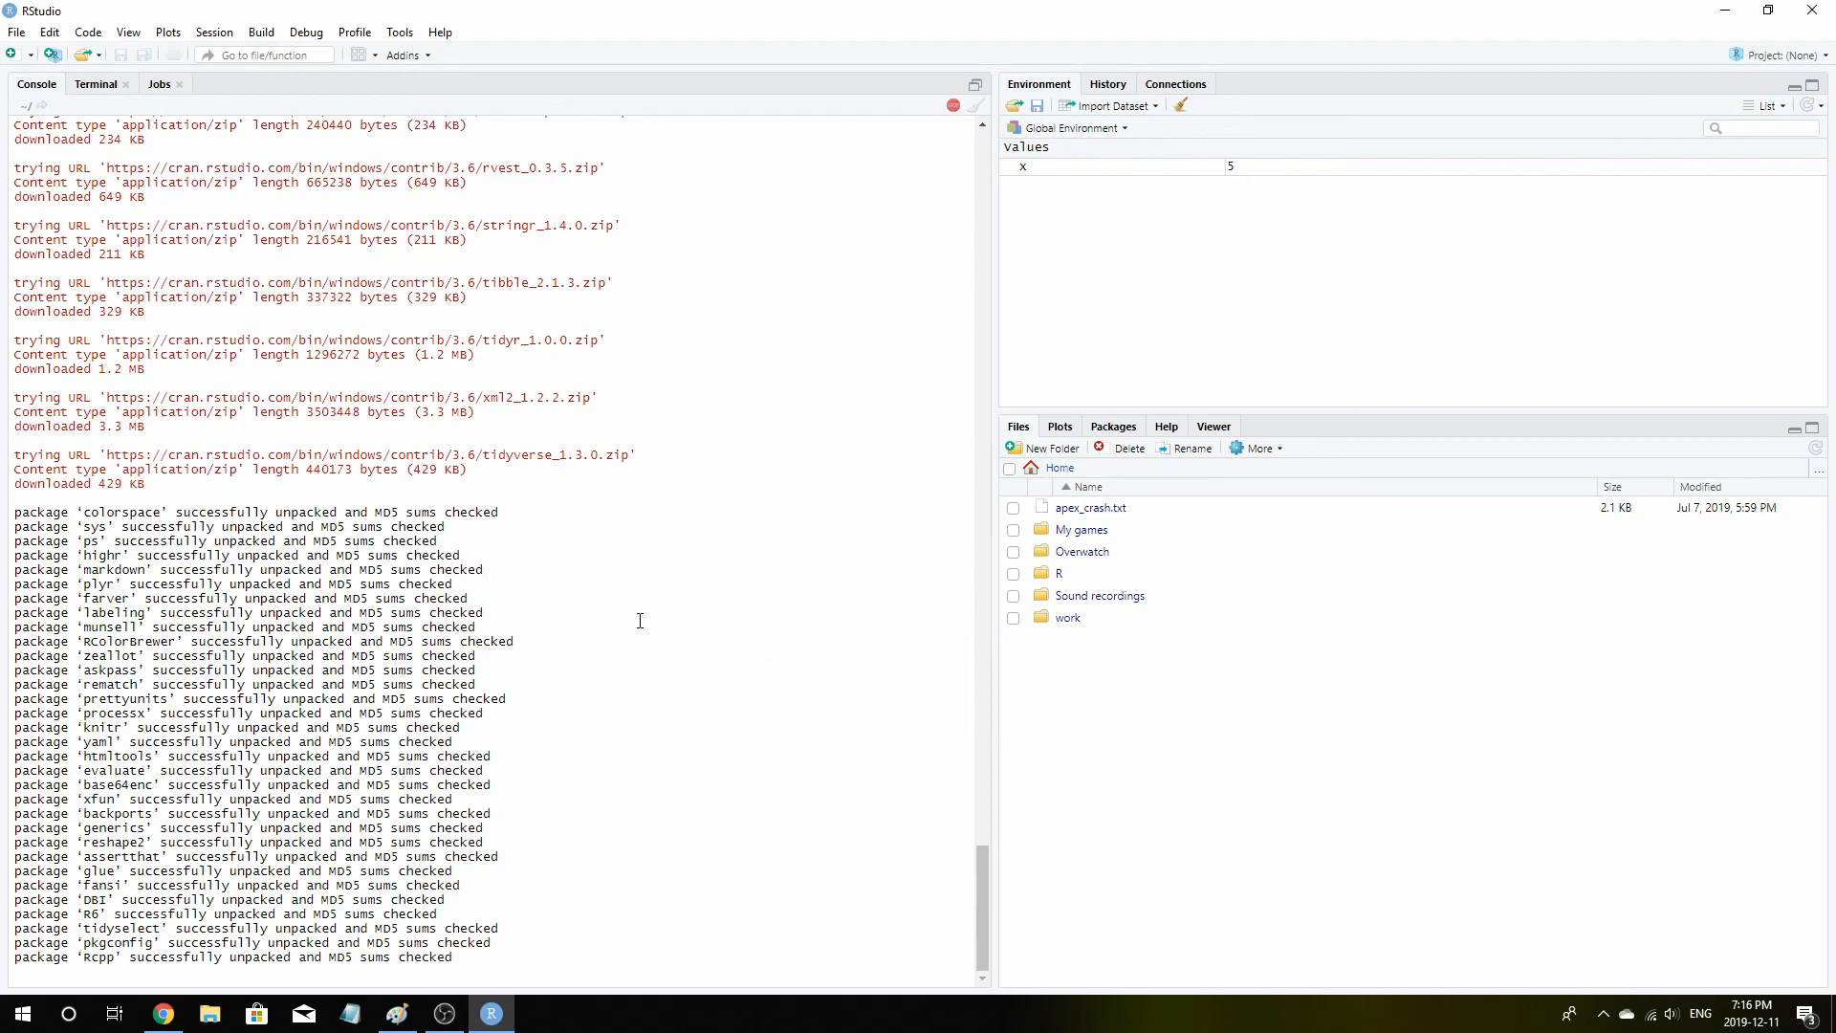
Switch to Paint and handwrite a signature across the canvas with the brush
{"action": "left_click", "coordinate": [397, 1013]}
{"action": "mouse_move", "coordinate": [512, 291]}
{"action": "left_mouse_down"}
{"action": "mouse_move", "coordinate": [606, 536]}
{"action": "mouse_move", "coordinate": [742, 500]}
{"action": "left_mouse_up"}
{"action": "left_click", "coordinate": [320, 72]}
{"action": "mouse_move", "coordinate": [347, 277]}
{"action": "left_mouse_down"}
{"action": "mouse_move", "coordinate": [275, 380]}
{"action": "mouse_move", "coordinate": [897, 660]}
{"action": "mouse_move", "coordinate": [1131, 585]}
{"action": "mouse_move", "coordinate": [1262, 617]}
{"action": "mouse_move", "coordinate": [1422, 612]}
{"action": "left_mouse_up"}
{"action": "left_click", "coordinate": [1233, 470]}
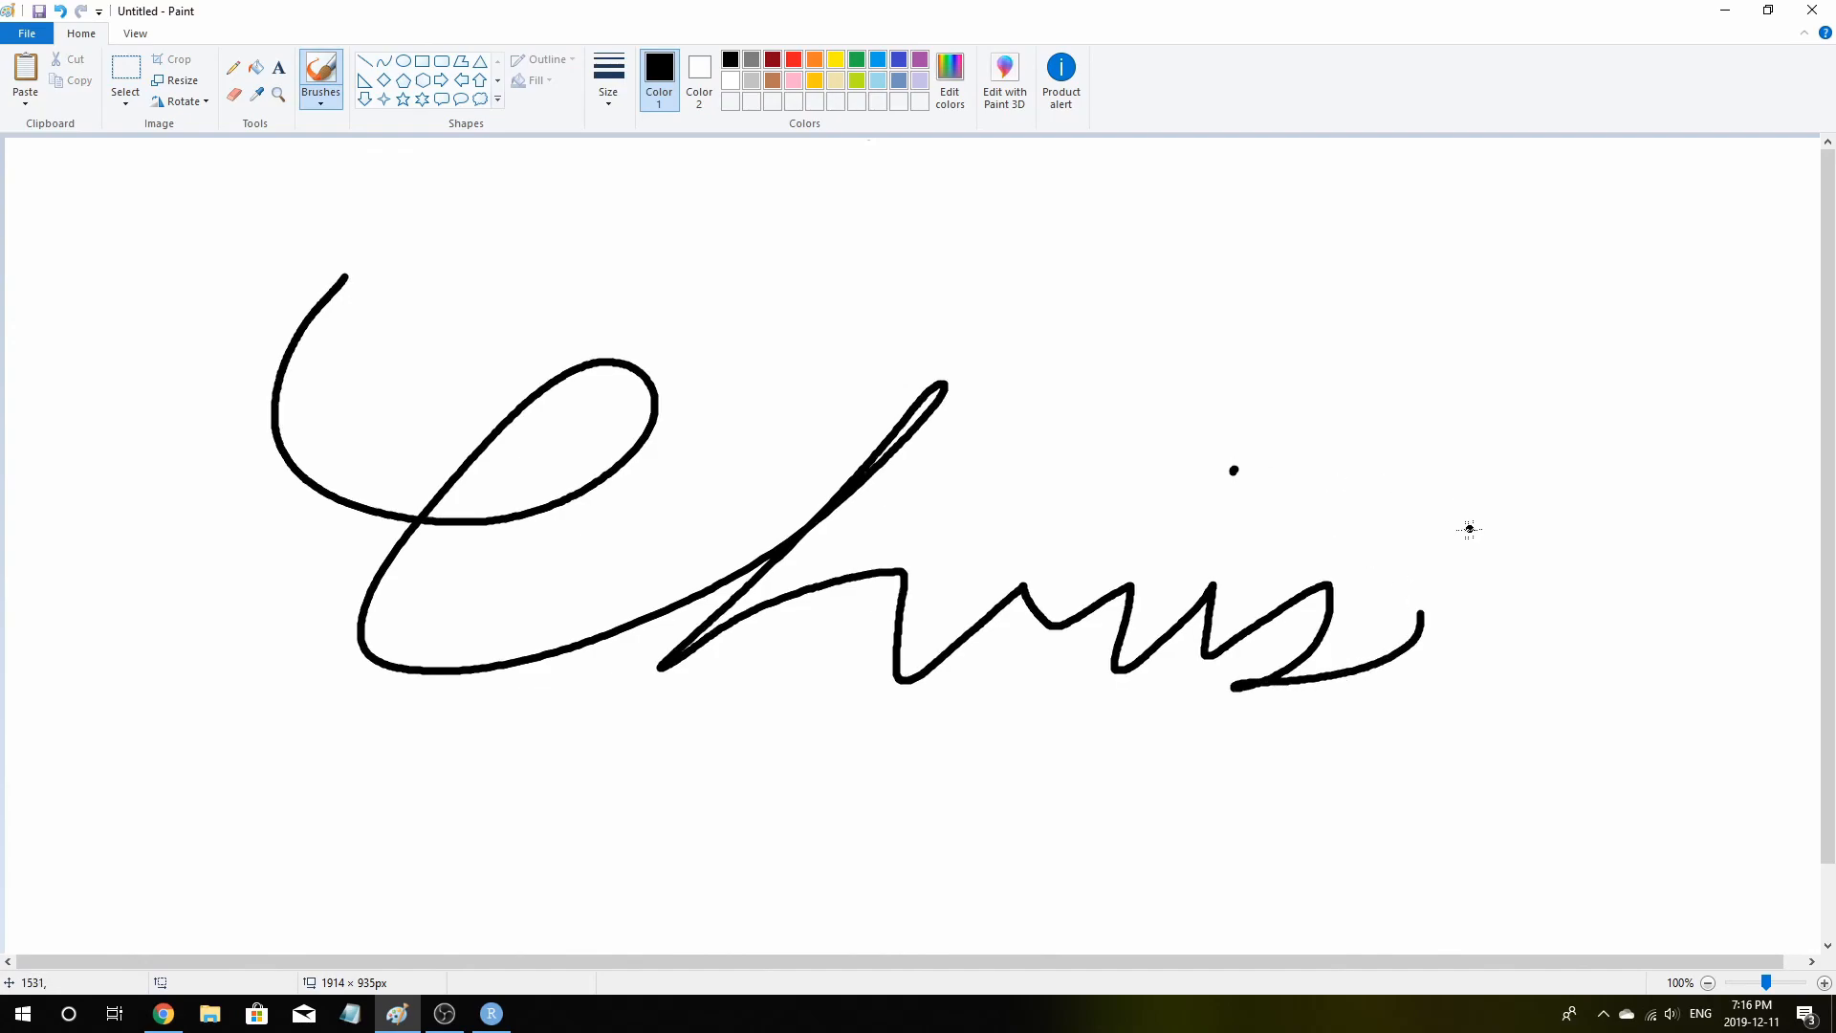